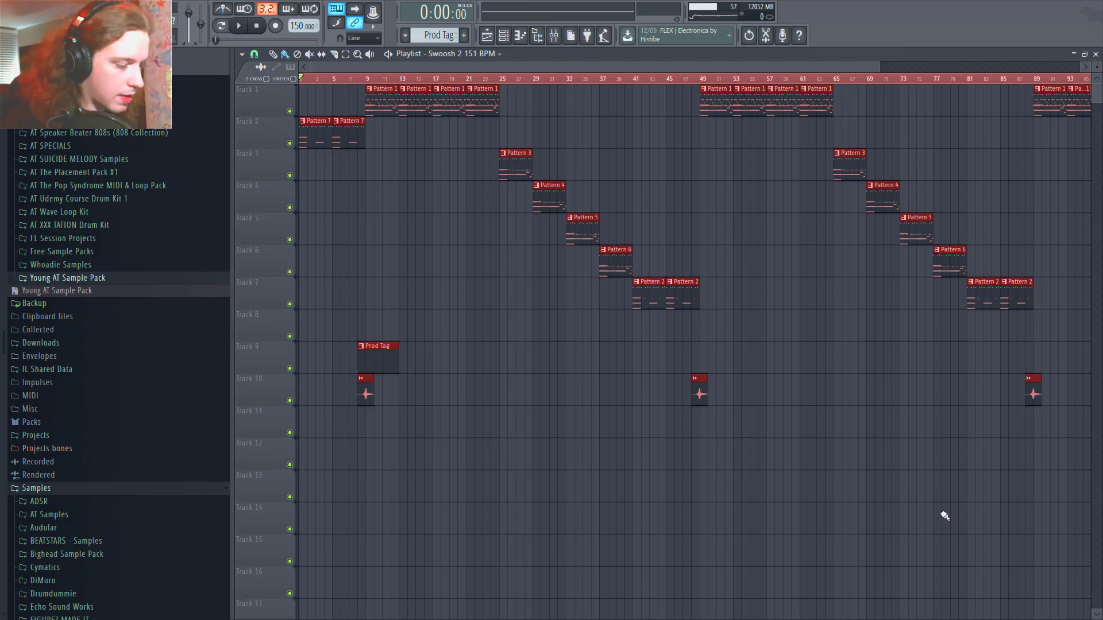
Step: Play the beat with the browser hidden, taller tracks, and the playlist zoomed out to bar 121
{"action": "key", "text": "ctrl+d"}
{"action": "key", "text": "space"}
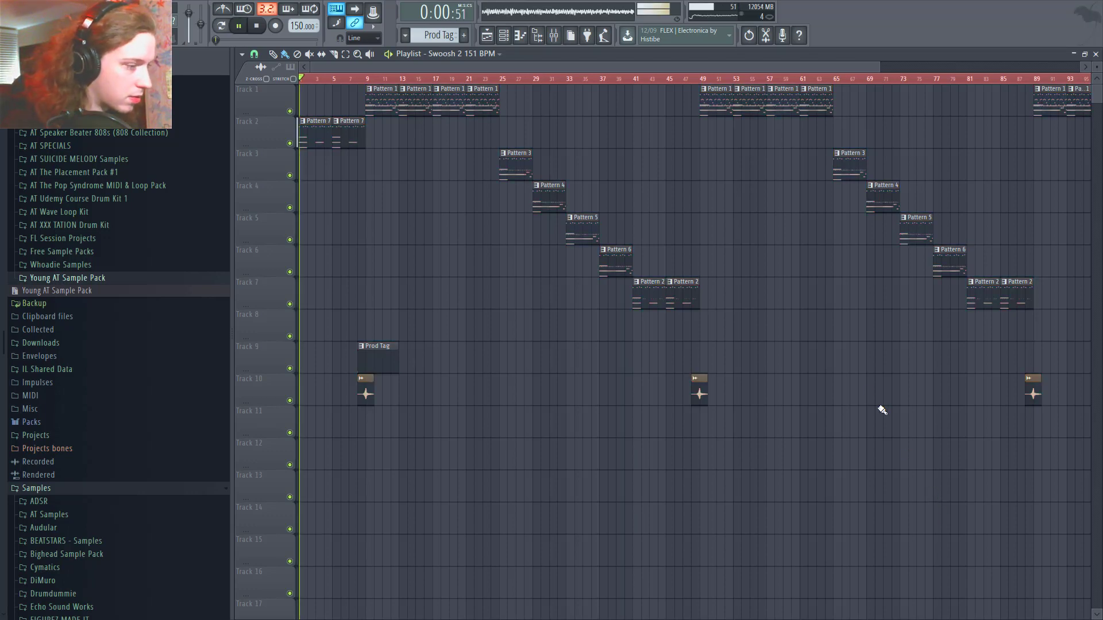
{"action": "left_click", "coordinate": [538, 38]}
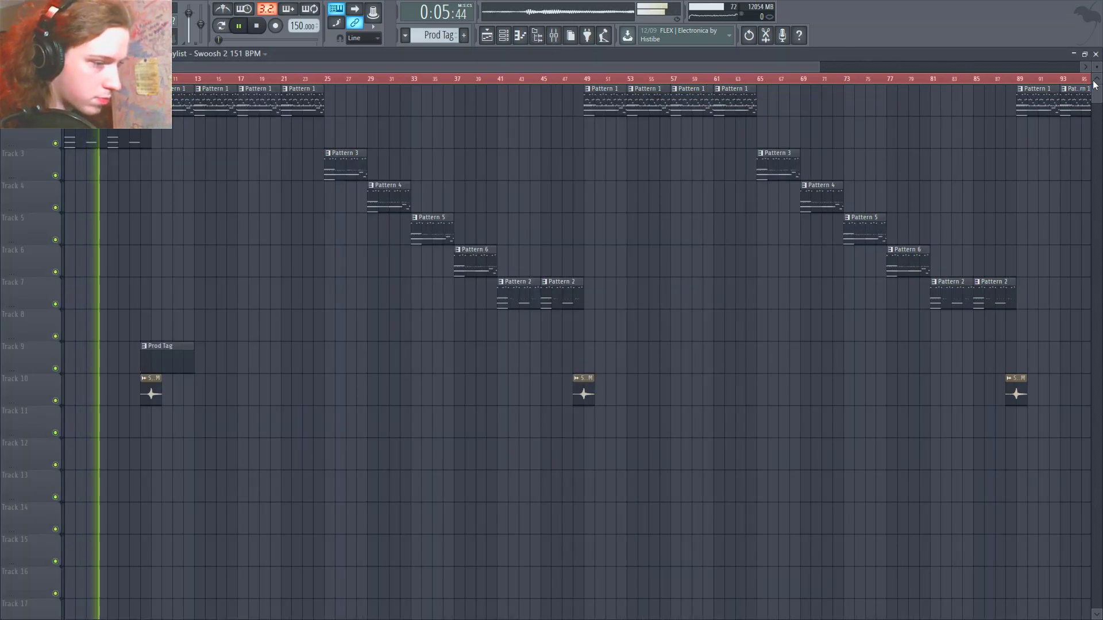
{"action": "mouse_move", "coordinate": [1096, 84]}
{"action": "left_mouse_down"}
{"action": "mouse_move", "coordinate": [1096, 114]}
{"action": "mouse_move", "coordinate": [1096, 97]}
{"action": "left_mouse_up"}
{"action": "scroll", "coordinate": [1018, 222], "scroll_direction": "down", "scroll_amount": 2}
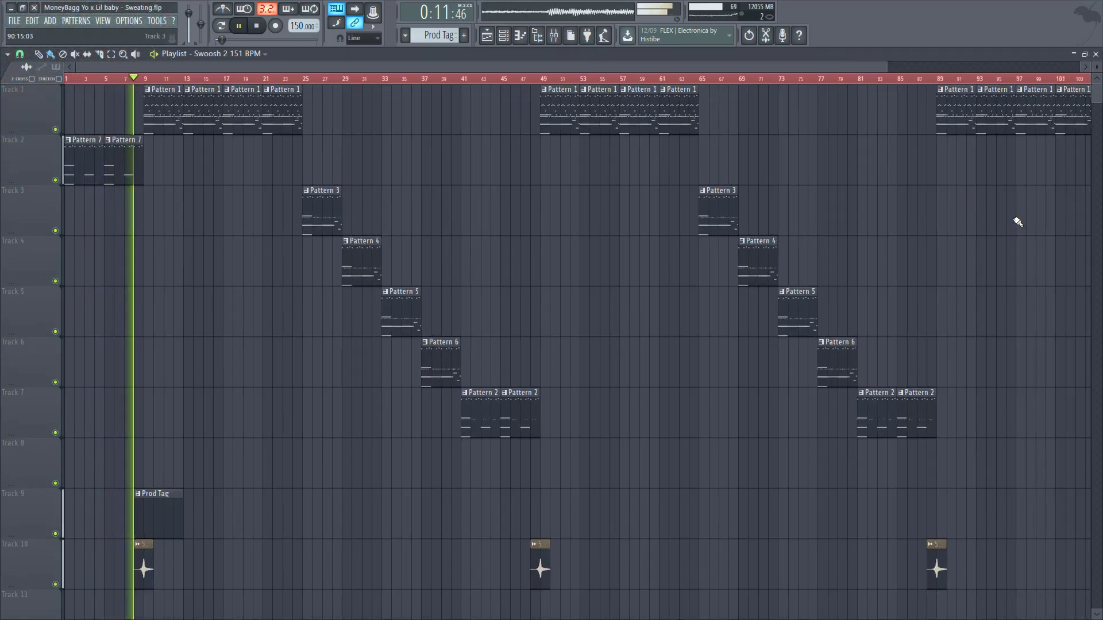
{"action": "scroll", "coordinate": [963, 219], "scroll_direction": "down", "scroll_amount": 1}
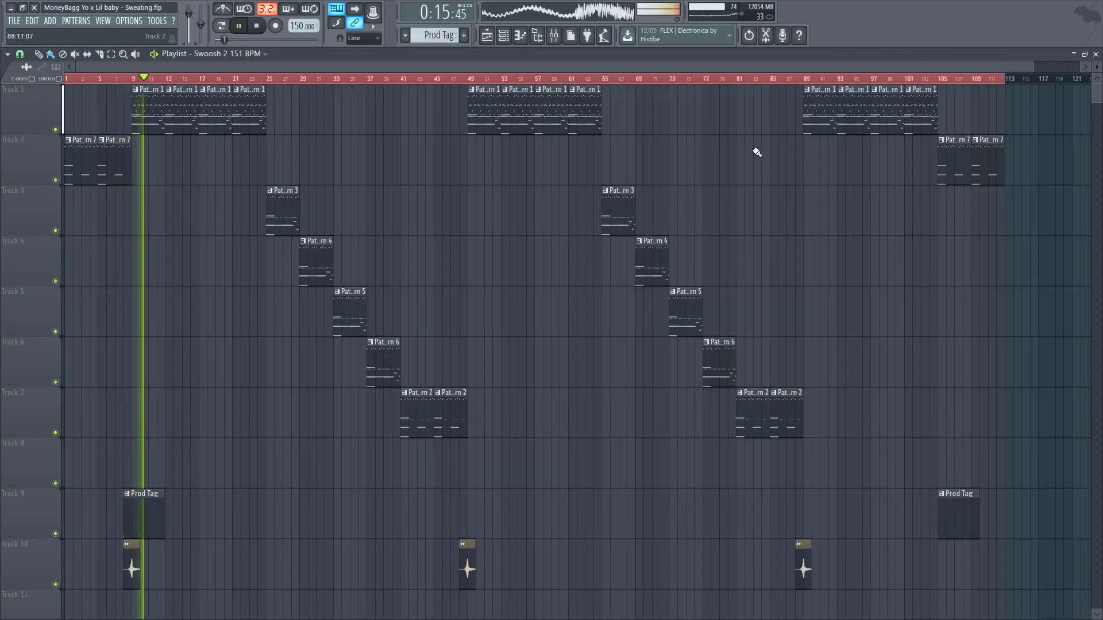
Step: Review the Master, Bell Pling, Open Hat - 6, JeterPerc_YC and Producer Call effect chains
{"action": "left_click", "coordinate": [553, 35]}
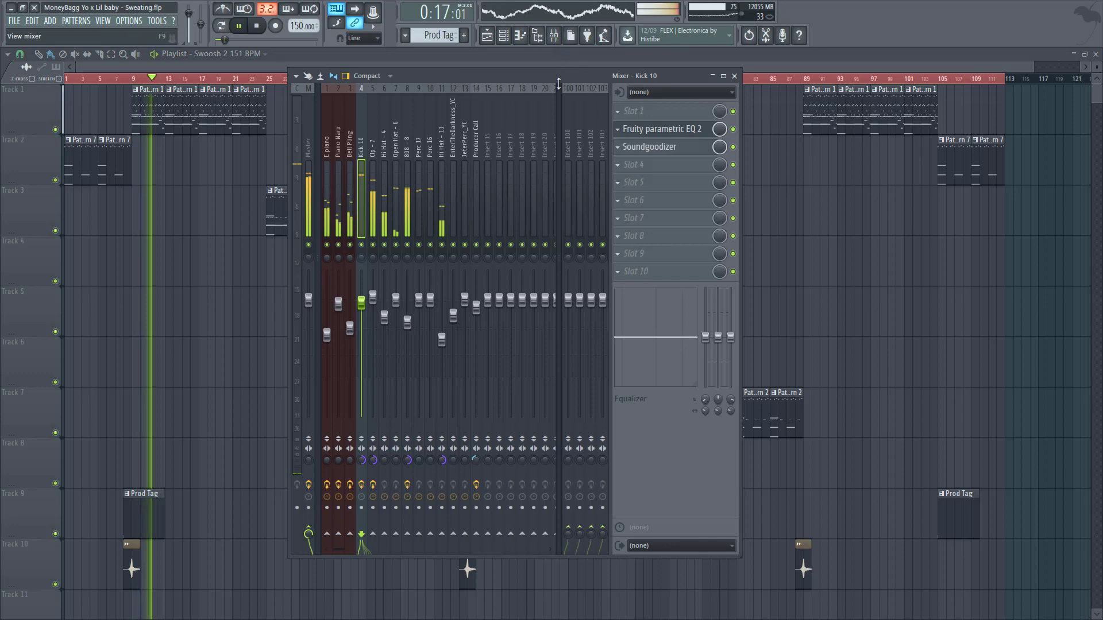
{"action": "left_click", "coordinate": [308, 178]}
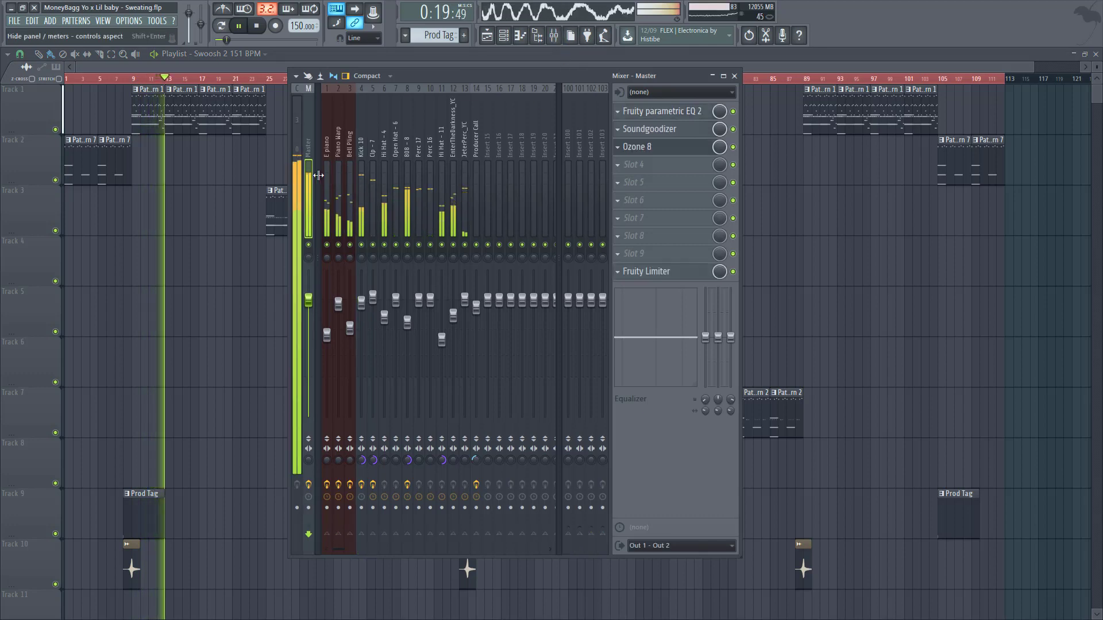
{"action": "key", "text": "Right"}
{"action": "key", "text": "Right"}
{"action": "key", "text": "Right"}
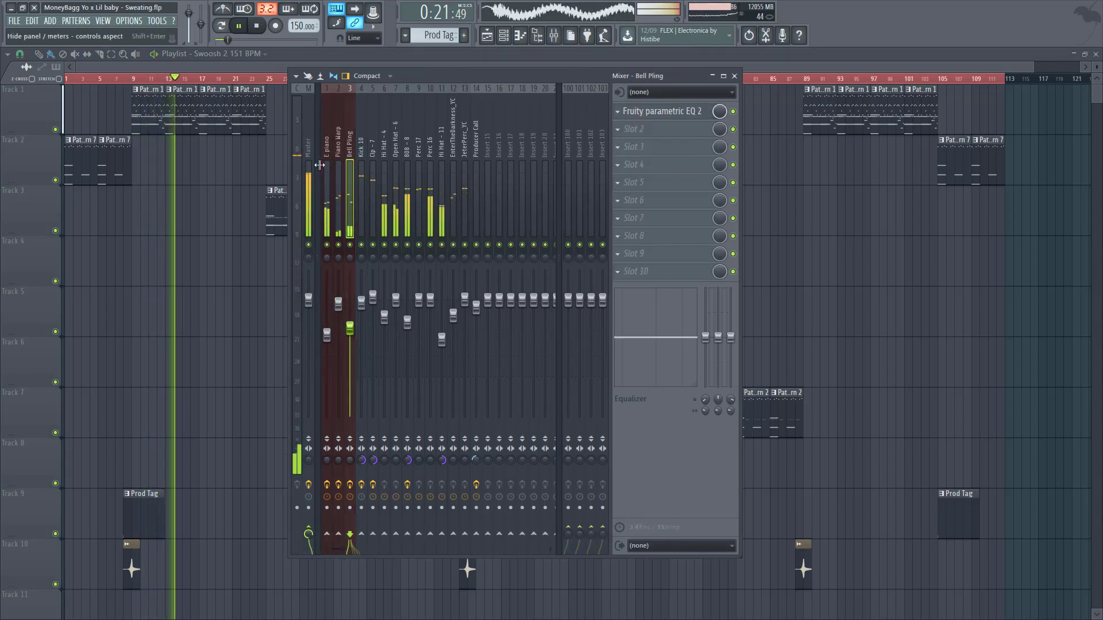
{"action": "key", "text": "Right"}
{"action": "key", "text": "Right"}
{"action": "key", "text": "Right"}
{"action": "key", "text": "Right"}
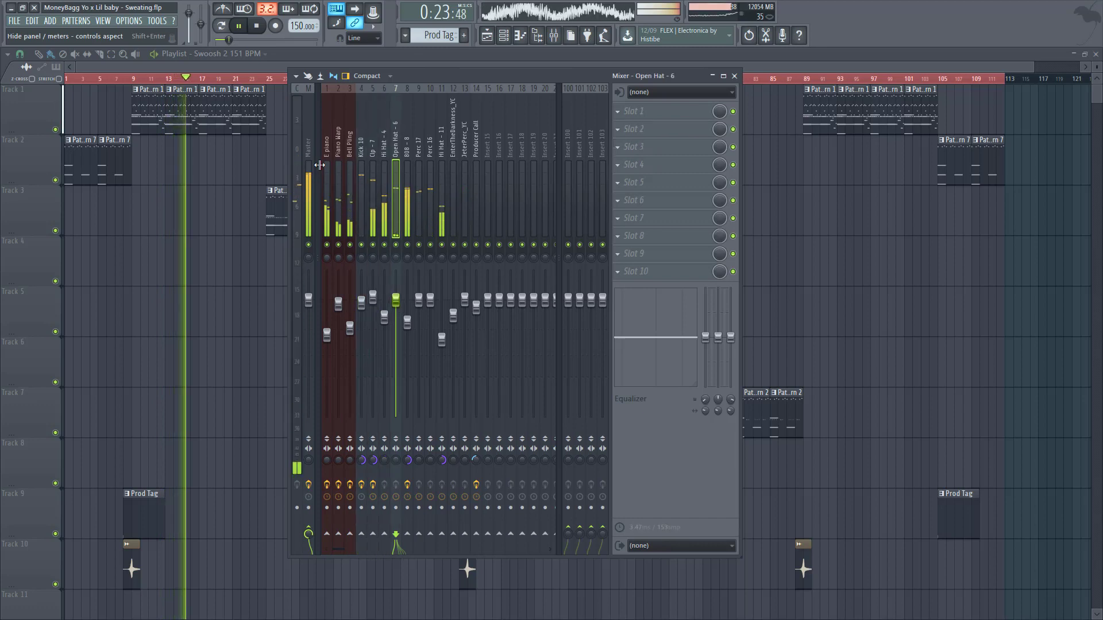
{"action": "key", "text": "Right"}
{"action": "key", "text": "Right"}
{"action": "key", "text": "Right"}
{"action": "key", "text": "Right"}
{"action": "key", "text": "Right"}
{"action": "key", "text": "Right"}
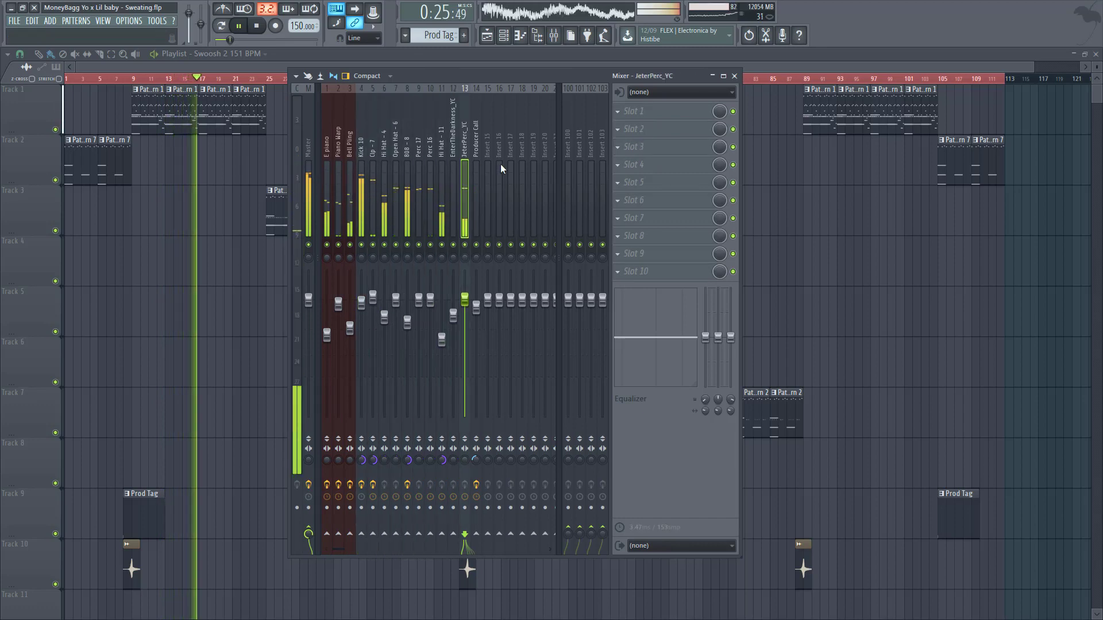
{"action": "key", "text": "Right"}
Step: Close and reopen the Mixer, then maximize it to fill the screen
{"action": "left_click", "coordinate": [734, 76]}
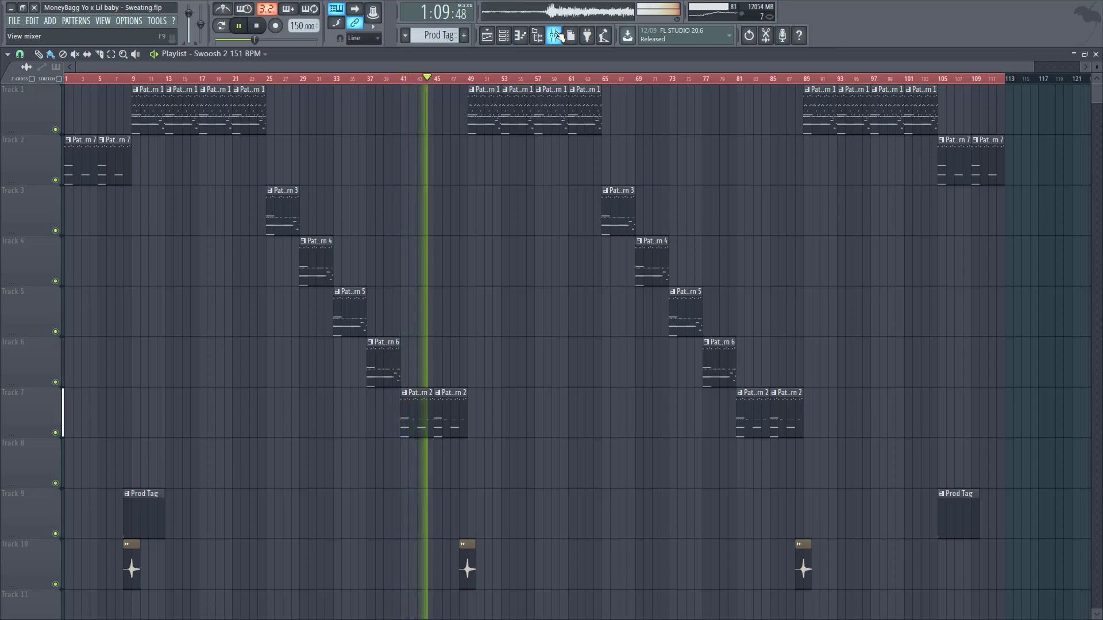
{"action": "left_click", "coordinate": [556, 35]}
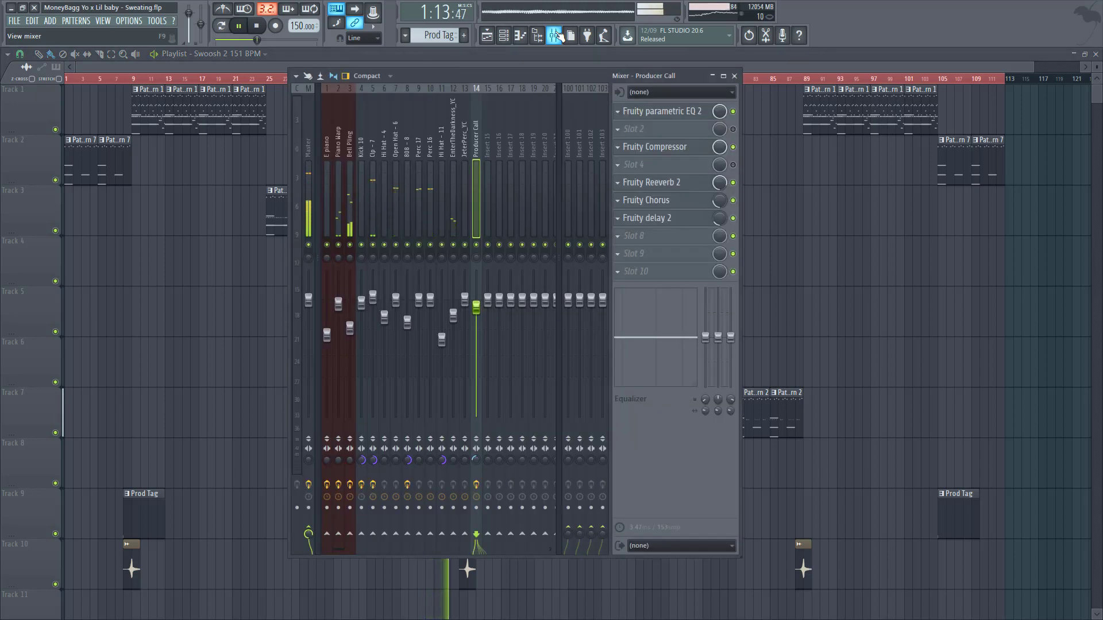
{"action": "left_click", "coordinate": [723, 76]}
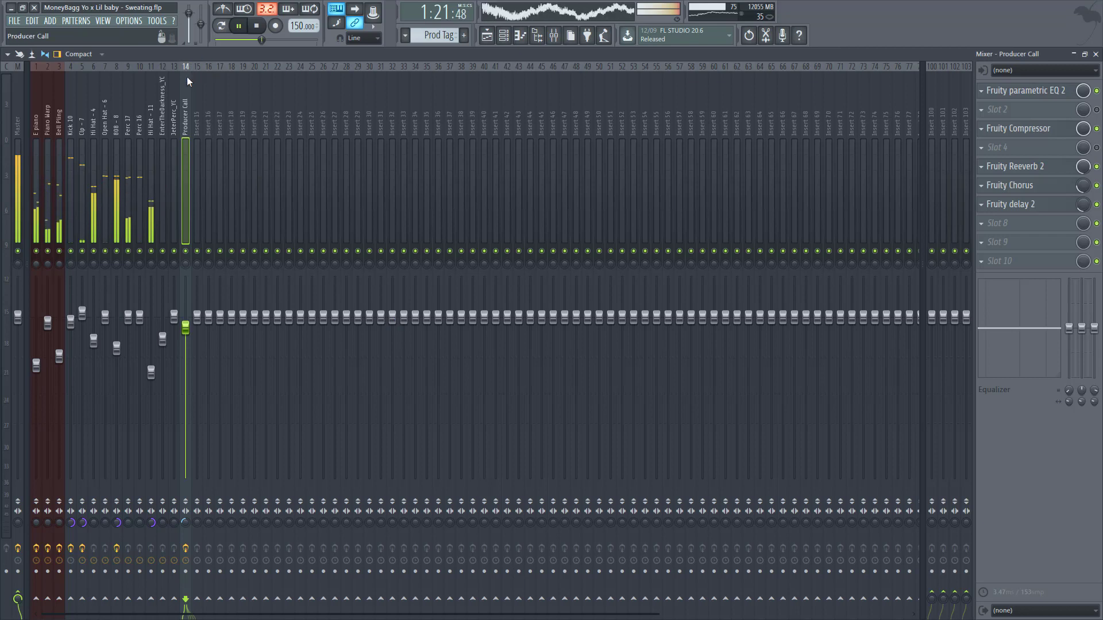
Step: Inspect the Piano Warp, Kick 10 and E piano insert effects, then stop playback
{"action": "left_click", "coordinate": [50, 130]}
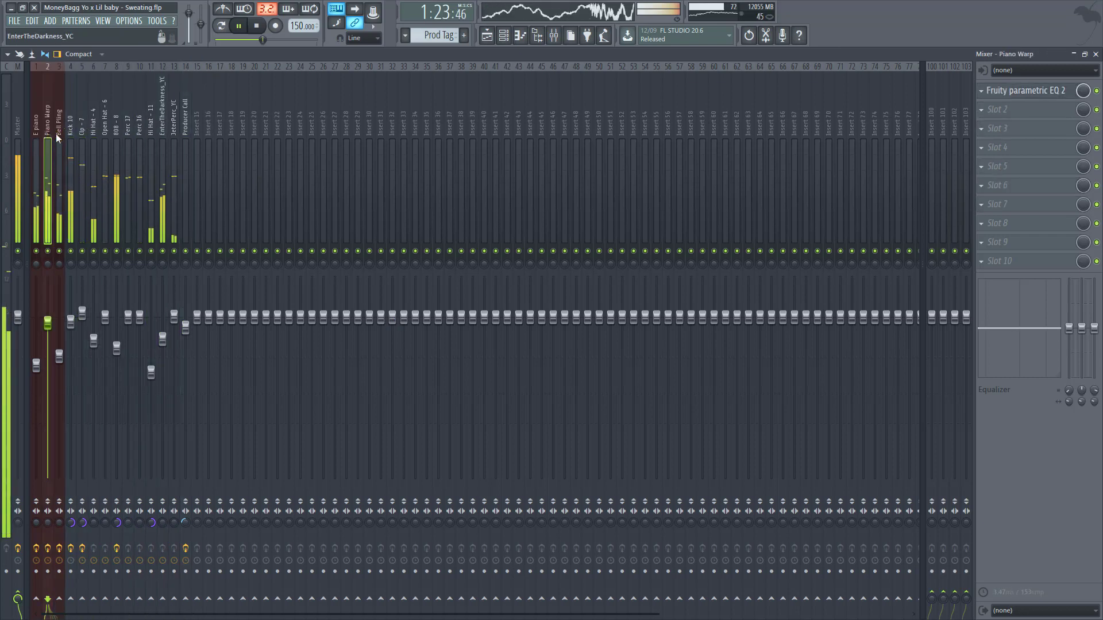
{"action": "left_click", "coordinate": [67, 135]}
{"action": "left_click", "coordinate": [44, 142]}
{"action": "left_click", "coordinate": [35, 143]}
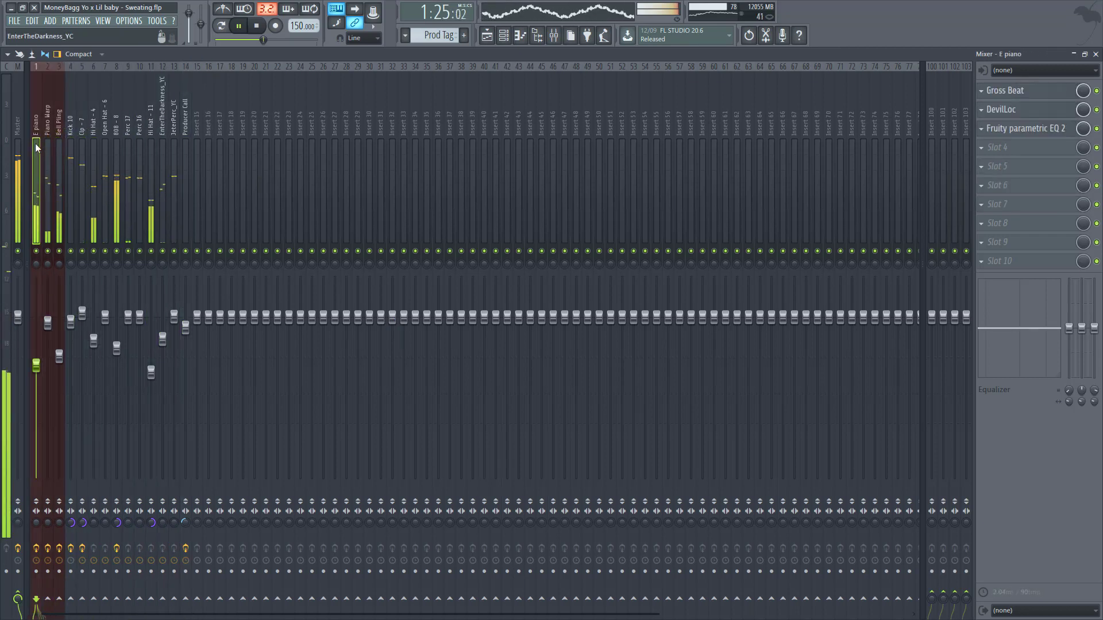
{"action": "left_click", "coordinate": [265, 28]}
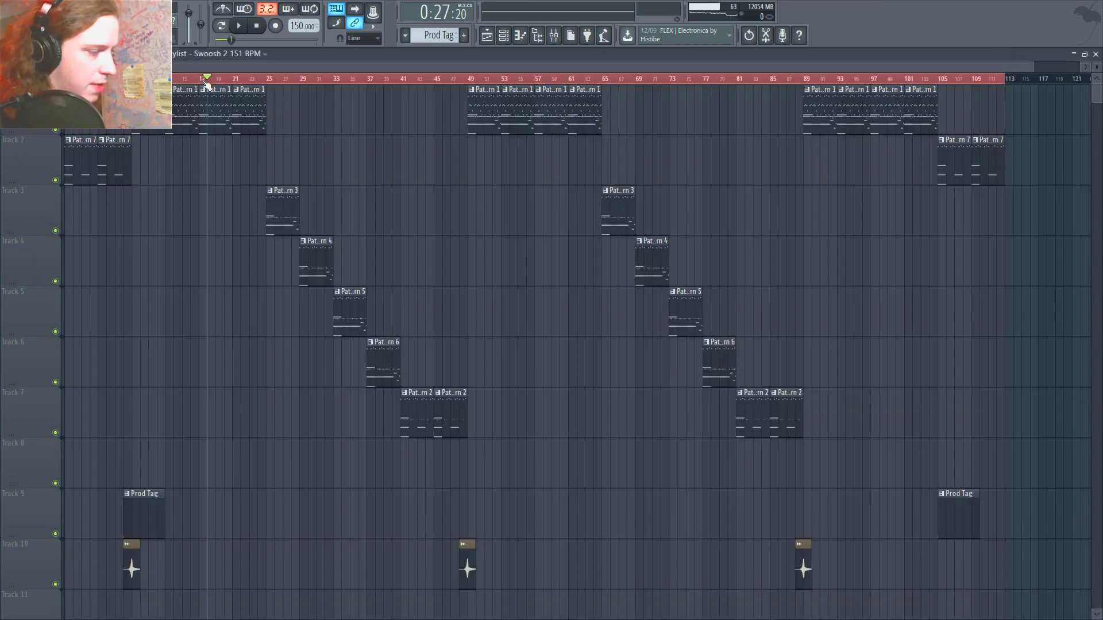
Step: Loop bars 17–21 on the playlist ruler and solo the E piano insert in the mixer
{"action": "left_click", "coordinate": [201, 82]}
{"action": "right_click", "coordinate": [202, 84]}
{"action": "left_click", "coordinate": [203, 84]}
{"action": "left_click_drag", "start_coordinate": [202, 83], "coordinate": [233, 82]}
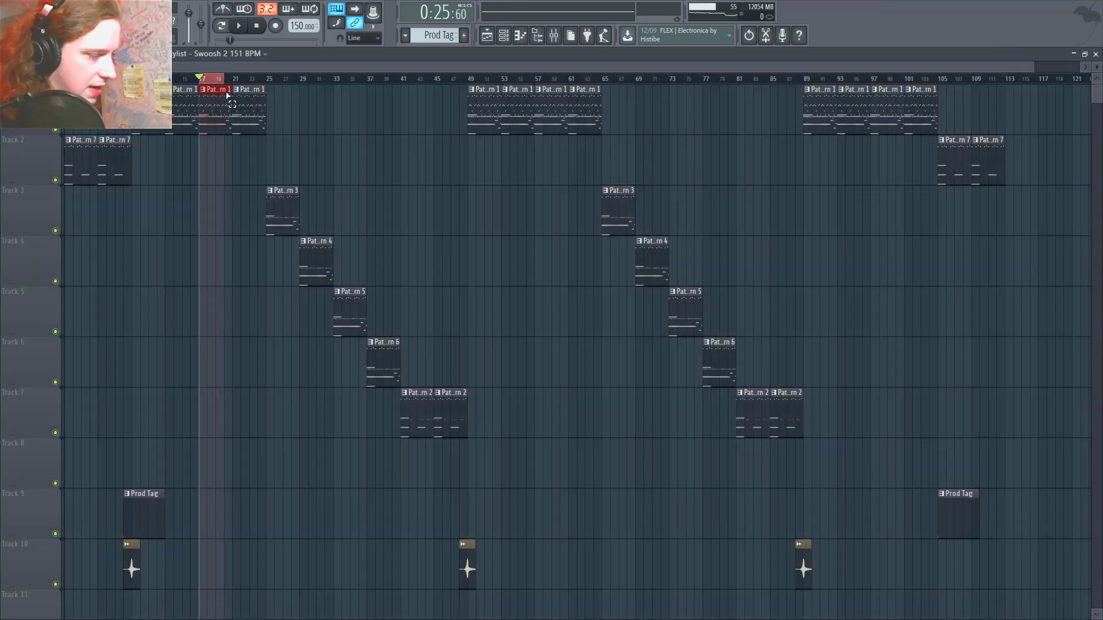
{"action": "left_click", "coordinate": [553, 35]}
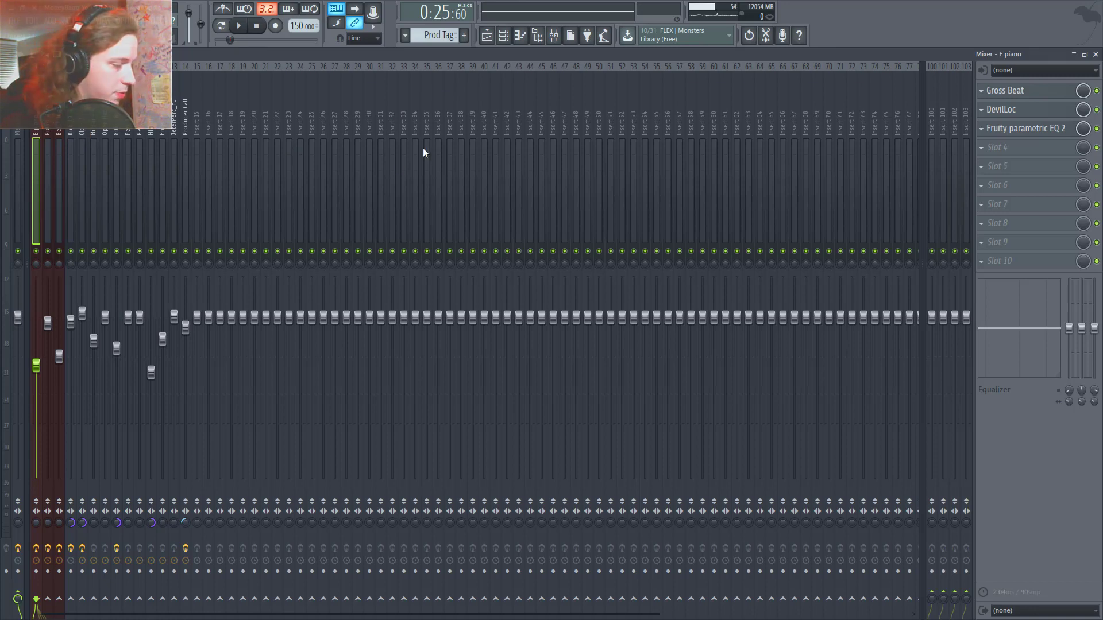
{"action": "right_click", "coordinate": [36, 251]}
Step: Play the loop, then bypass E piano's parametric EQ 2, DevilLoc and Gross Beat slots
{"action": "key", "text": "space"}
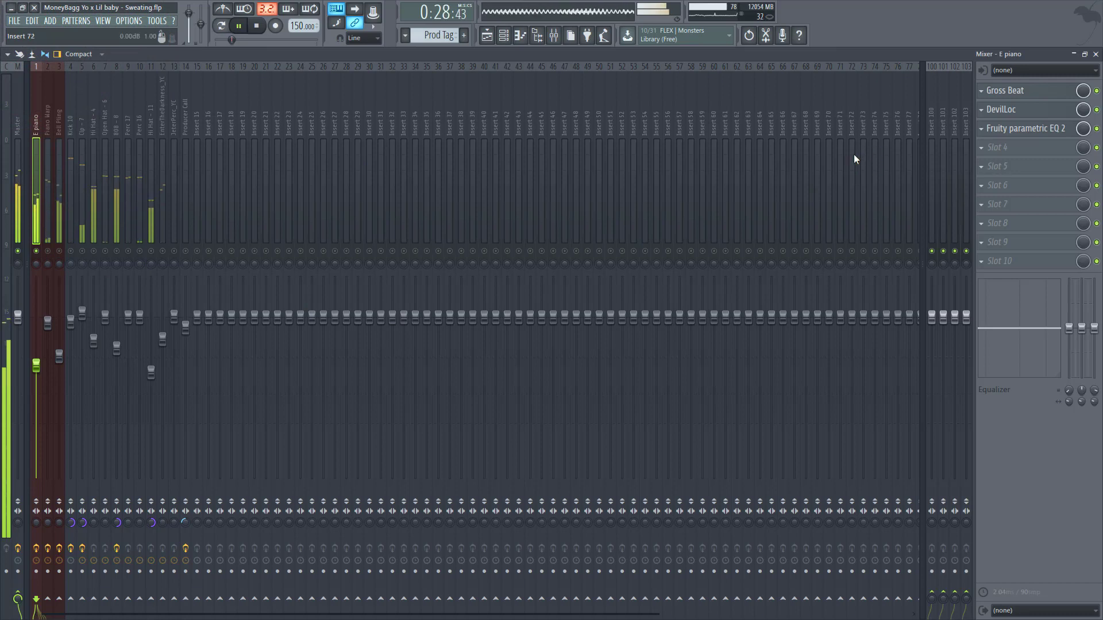
{"action": "key", "text": "space"}
{"action": "left_click", "coordinate": [1096, 129]}
{"action": "left_click", "coordinate": [1097, 110]}
{"action": "left_click", "coordinate": [1097, 91]}
Step: Play the looped E piano repeatedly to compare it without its effects
{"action": "key", "text": "space"}
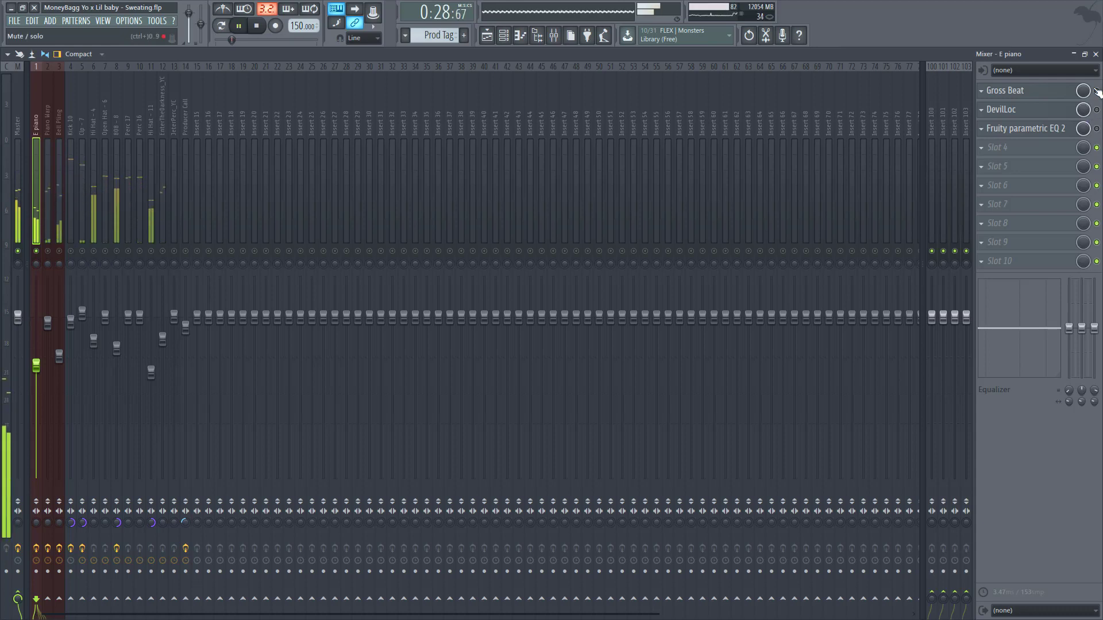
{"action": "key", "text": "space"}
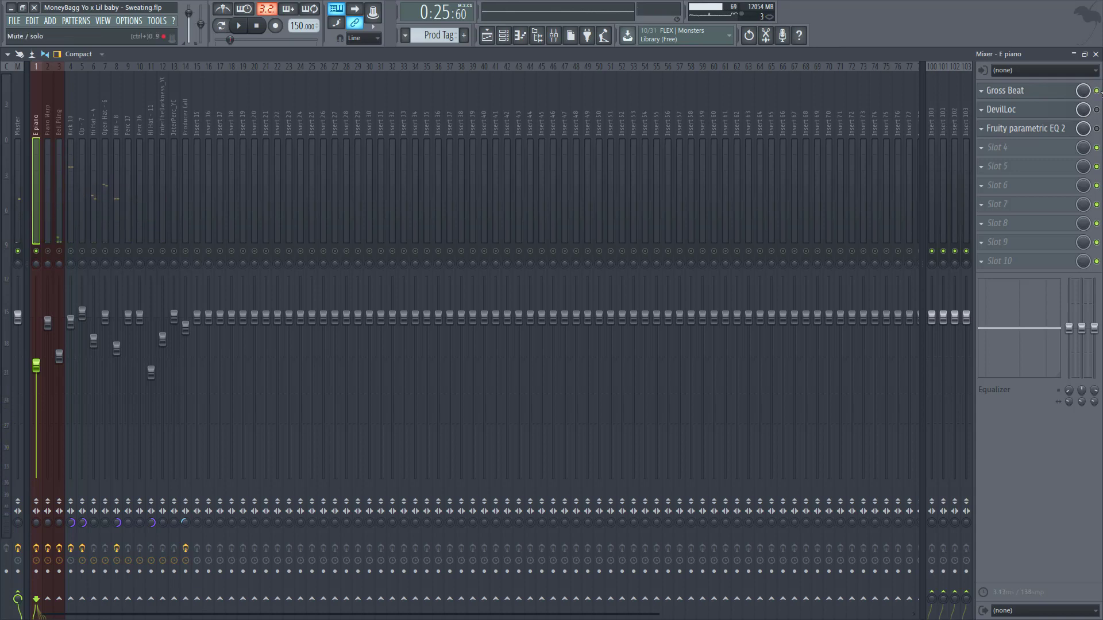
{"action": "key", "text": "space"}
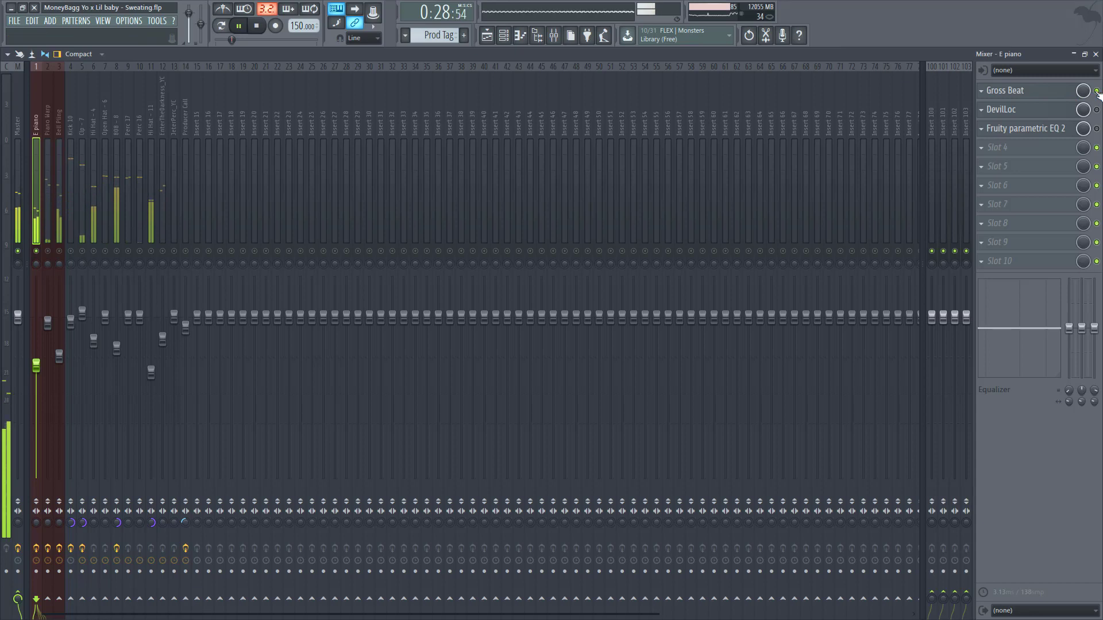
{"action": "key", "text": "space"}
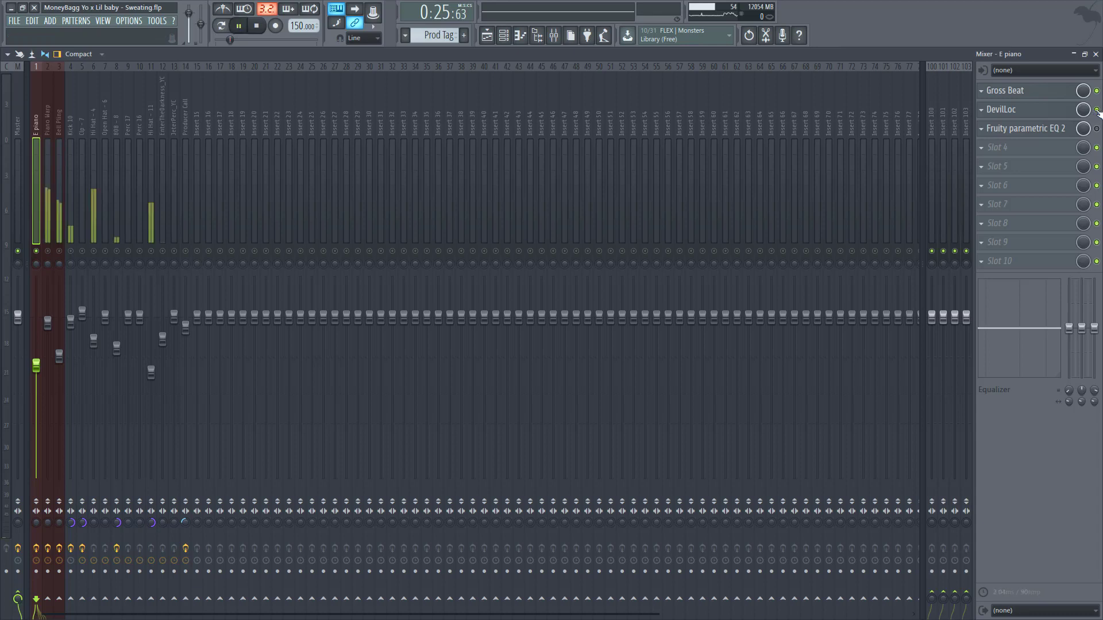
{"action": "key", "text": "space"}
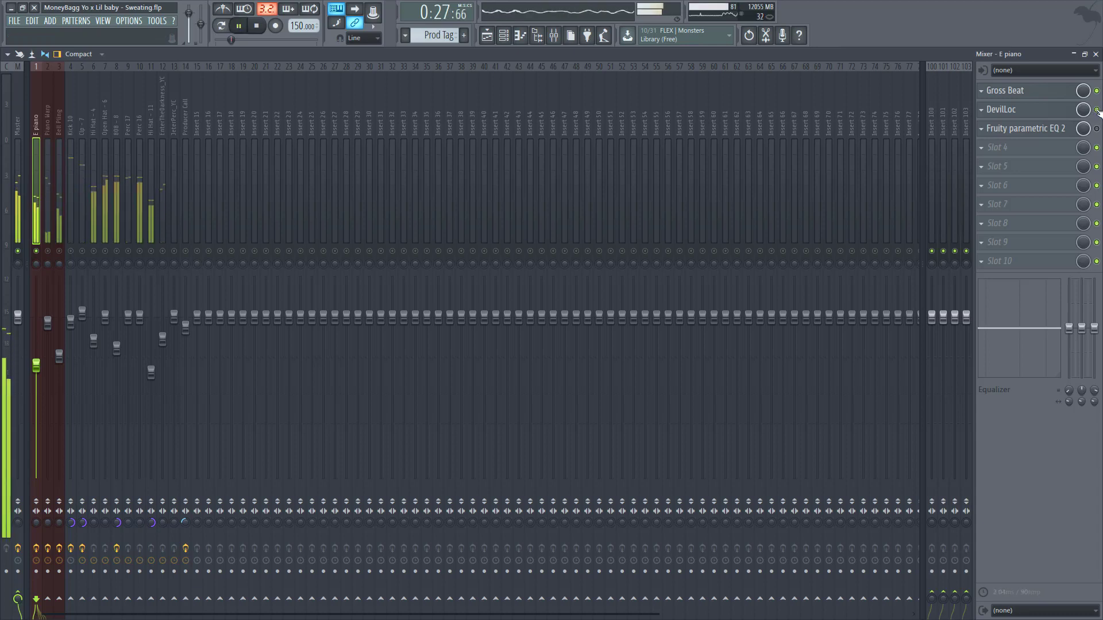
{"action": "key", "text": "space"}
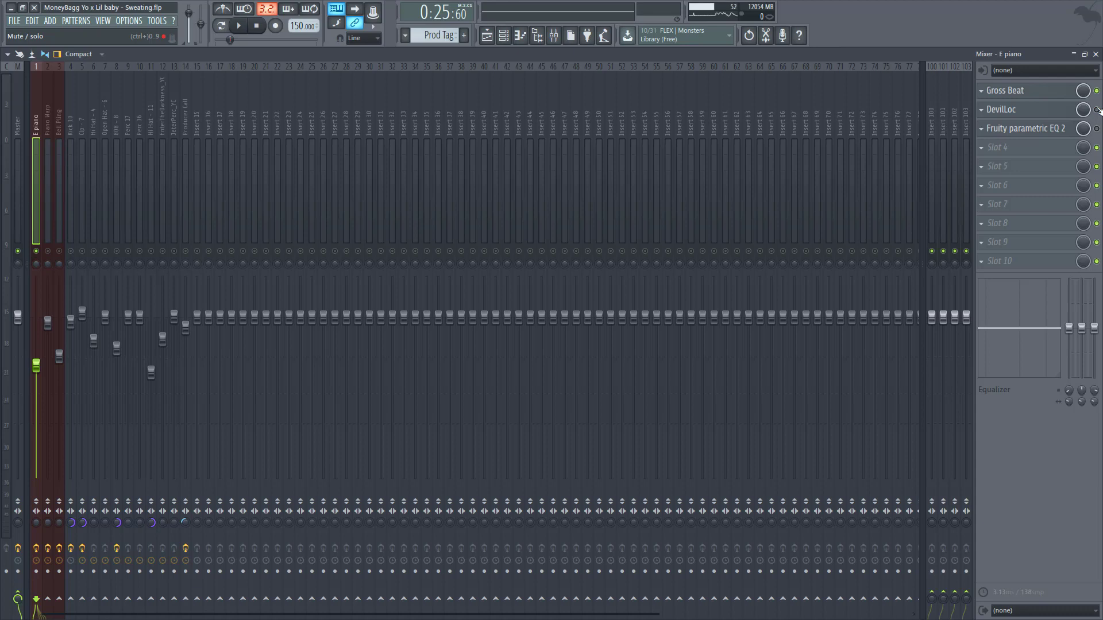
{"action": "key", "text": "space"}
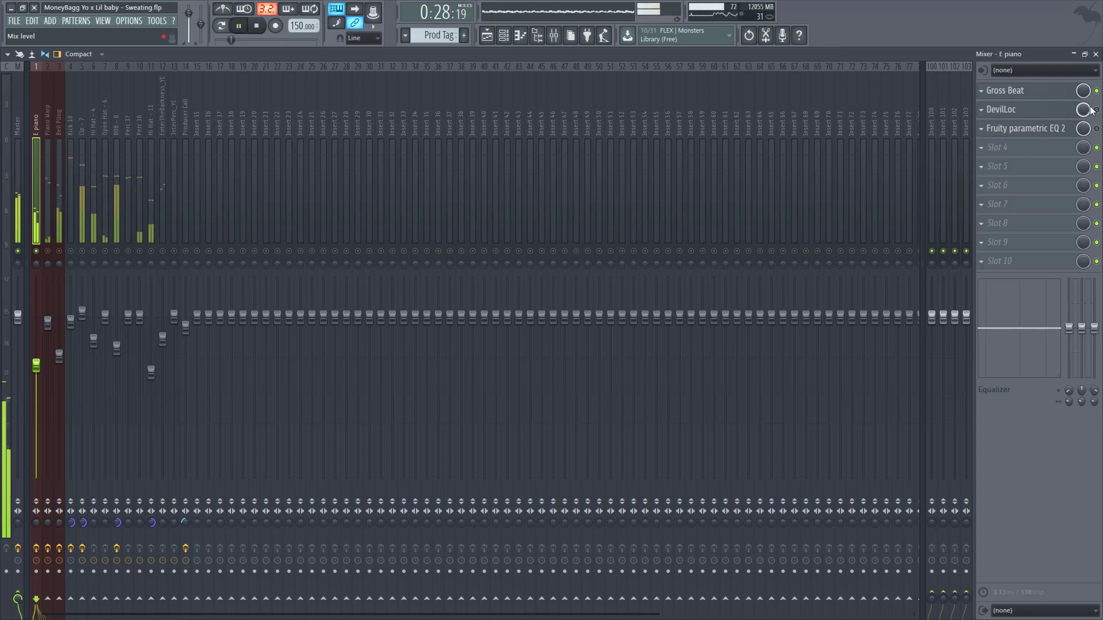
{"action": "key", "text": "space"}
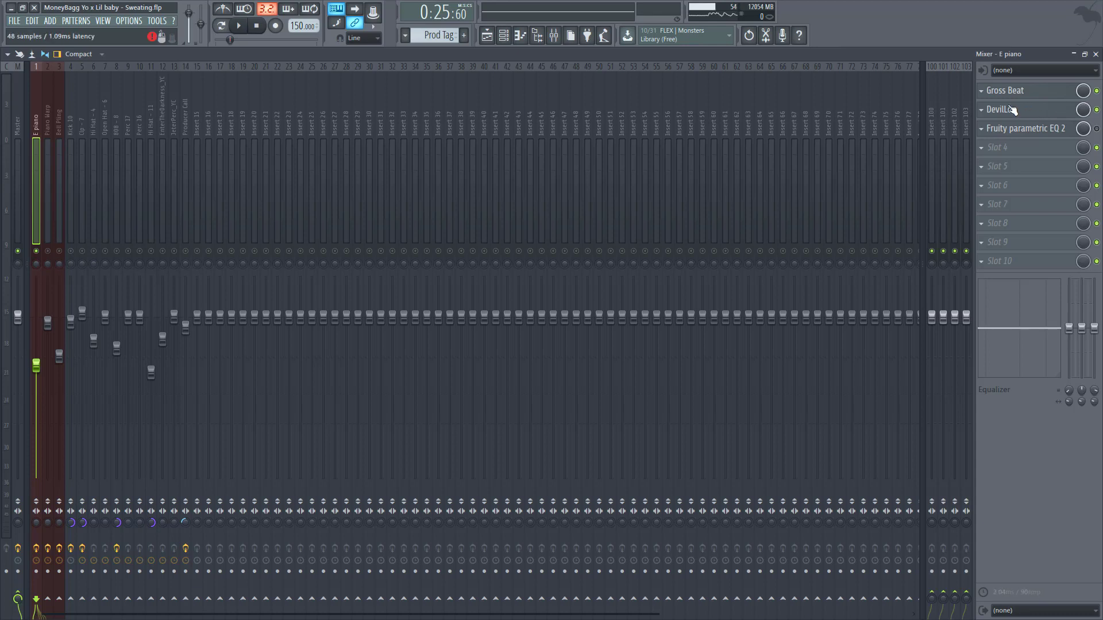
{"action": "key", "text": "space"}
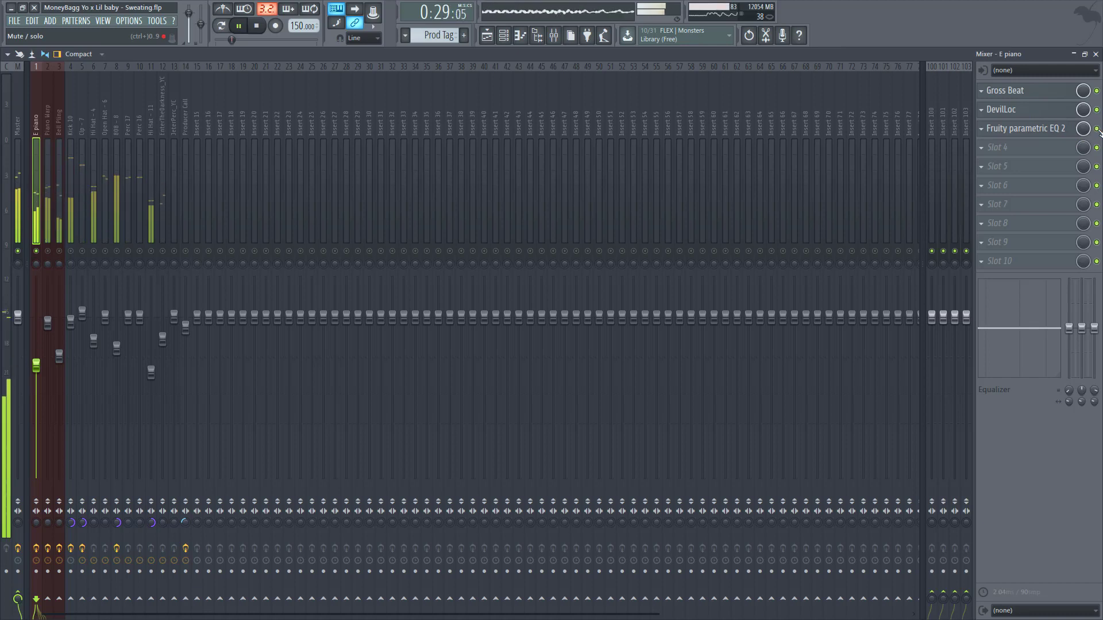
{"action": "left_click", "coordinate": [1025, 128]}
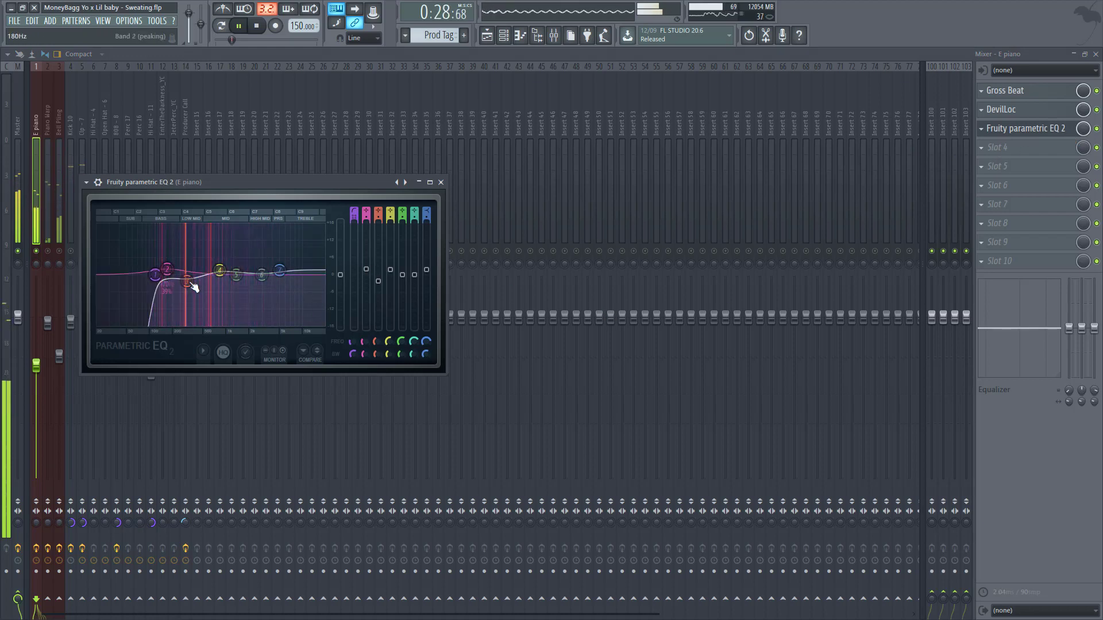
{"action": "key", "text": "space"}
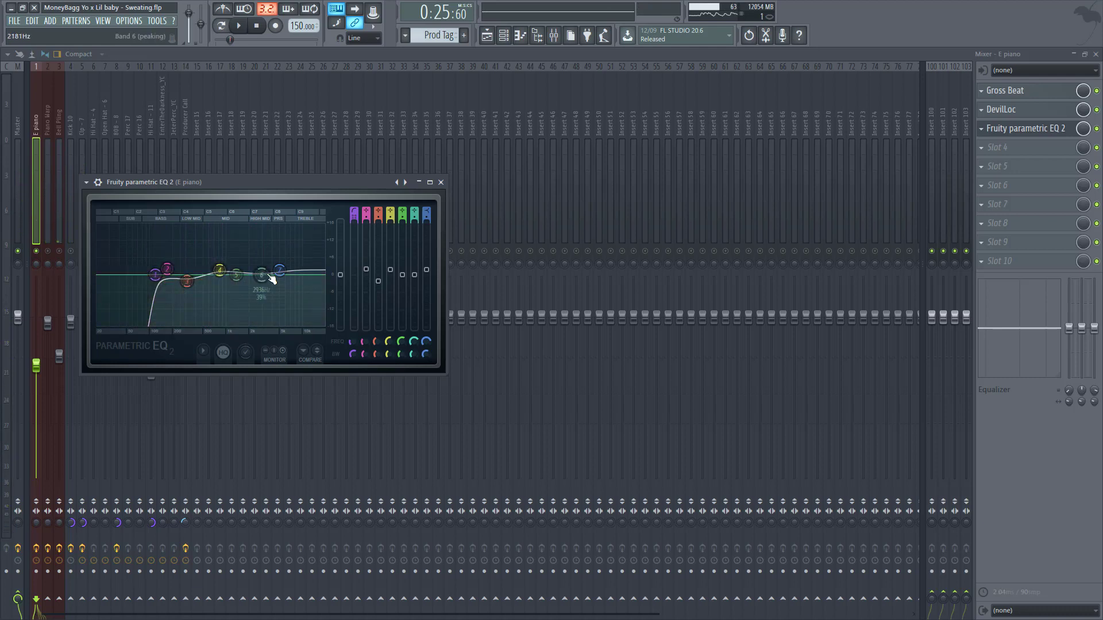
{"action": "left_click", "coordinate": [441, 183]}
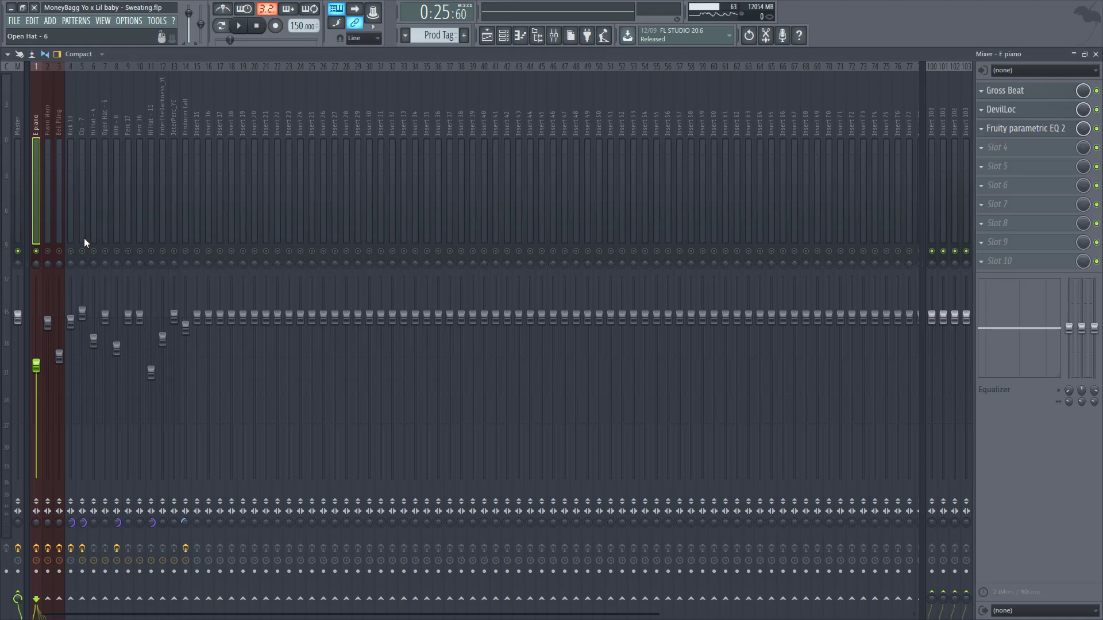
Step: Unmute Piano Warp, check its parametric EQ 2, then play the loop and select Bell Pling
{"action": "left_click", "coordinate": [47, 251]}
{"action": "key", "text": "space"}
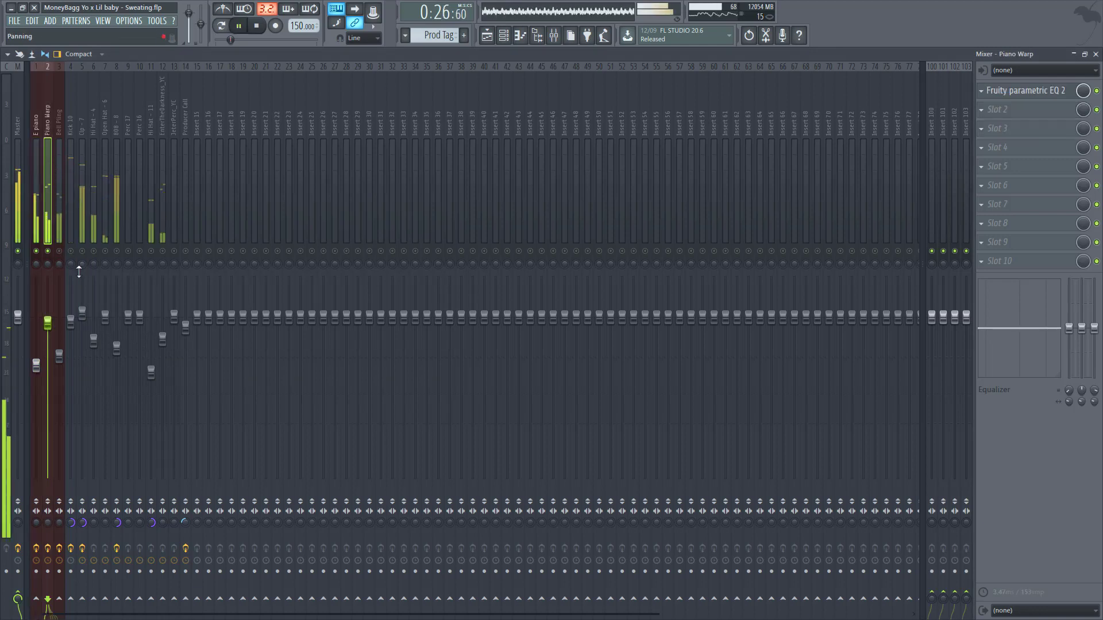
{"action": "left_click", "coordinate": [1055, 94]}
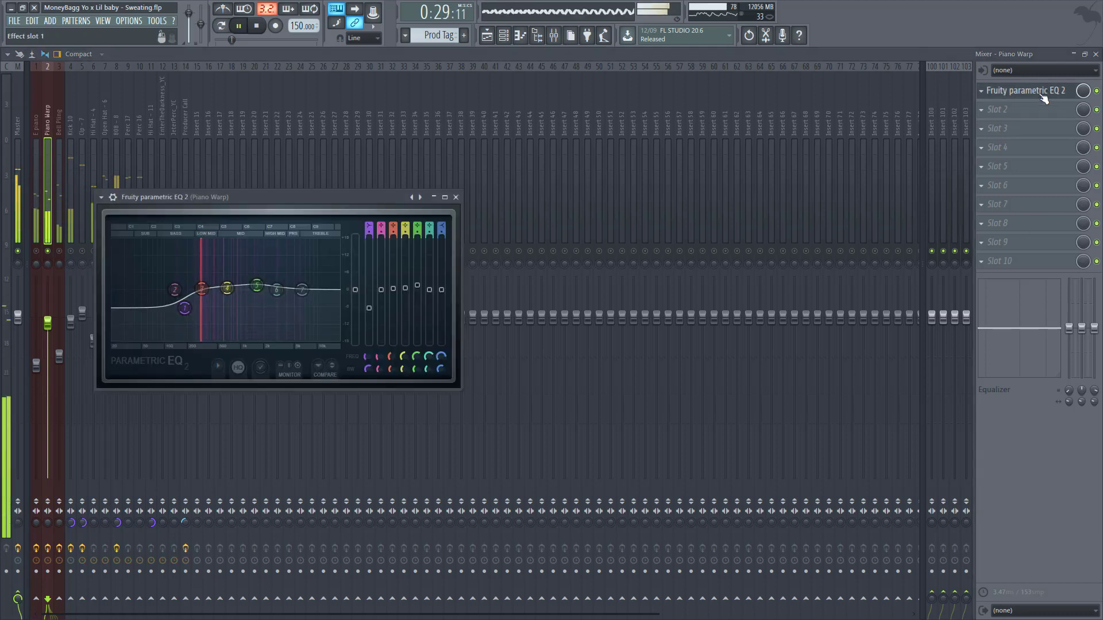
{"action": "left_click", "coordinate": [455, 197]}
{"action": "key", "text": "space"}
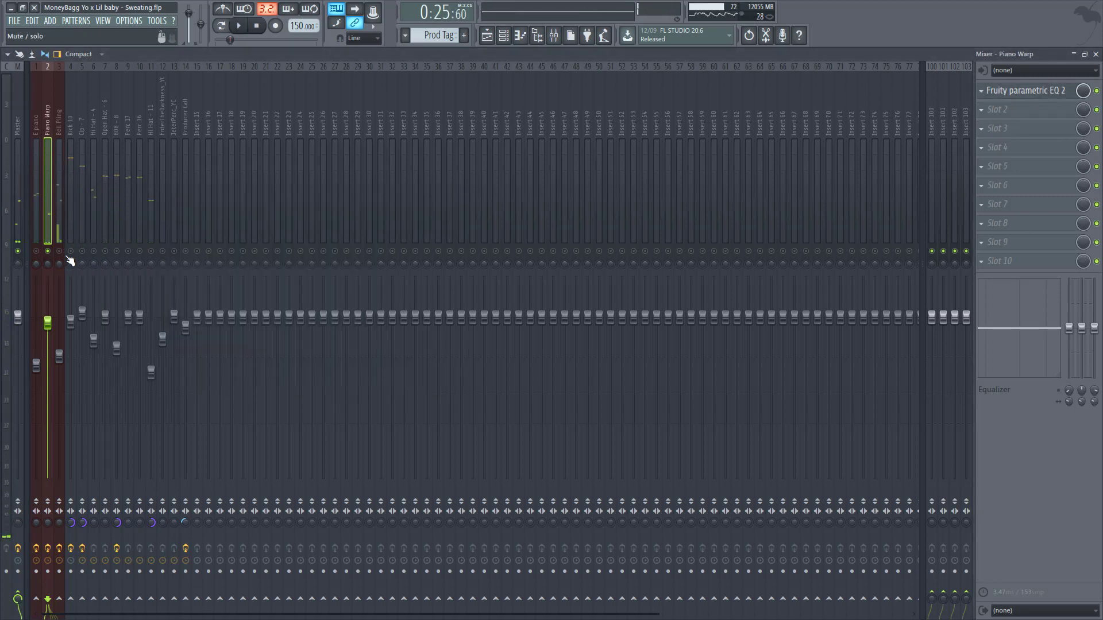
{"action": "key", "text": "space"}
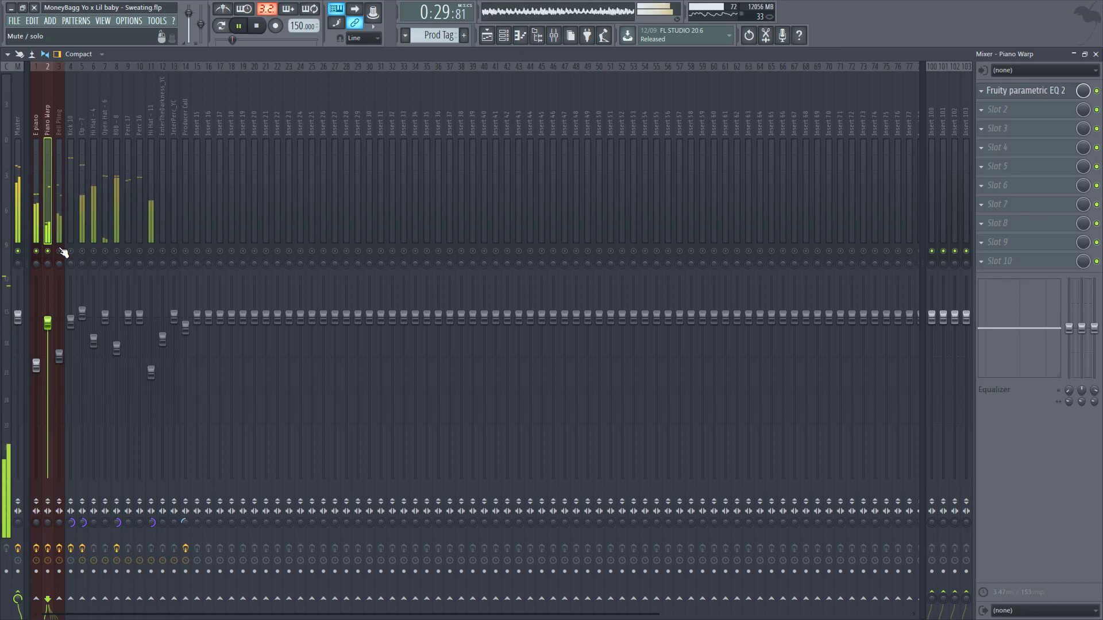
{"action": "left_click", "coordinate": [64, 253]}
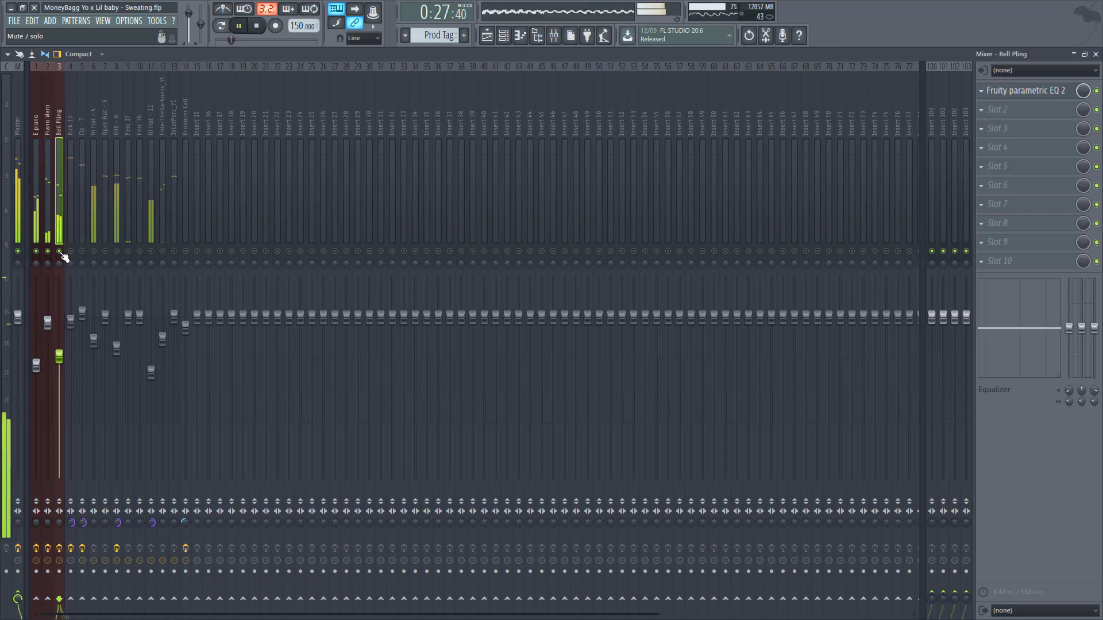
Step: Narrow band 5 of Bell Pling's parametric EQ 2 into a midrange notch and audition it
{"action": "left_click", "coordinate": [1024, 94]}
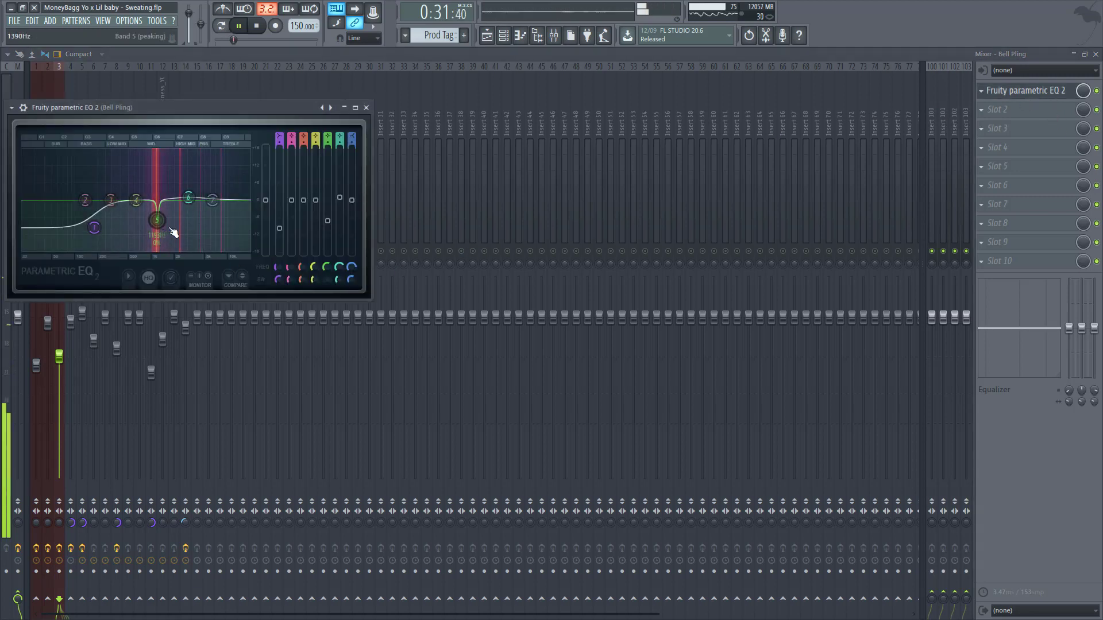
{"action": "key", "text": "space"}
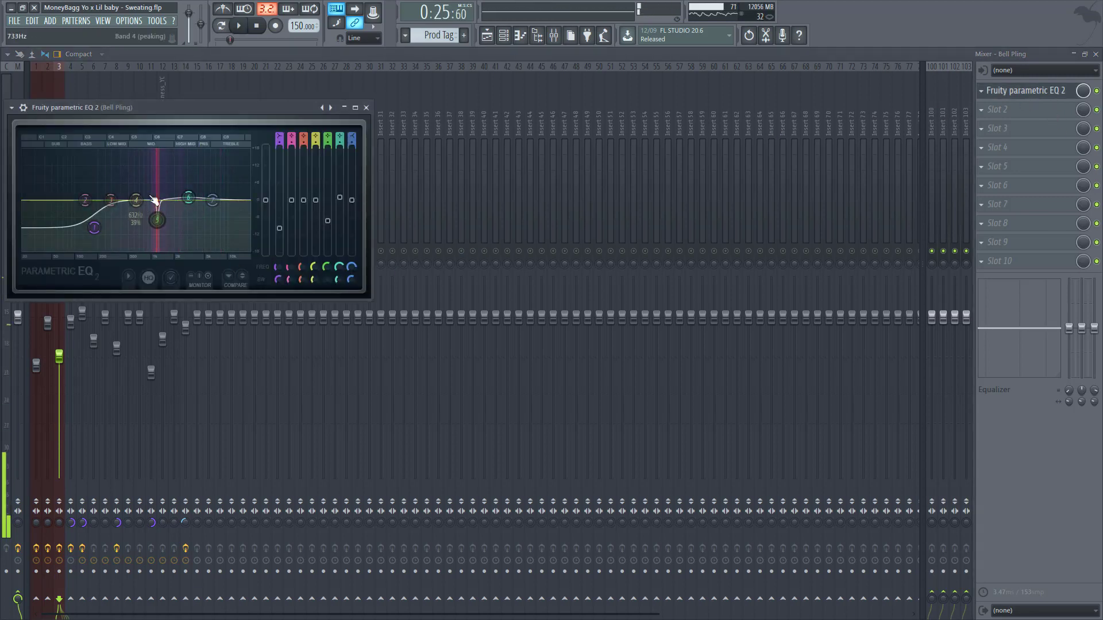
{"action": "scroll", "coordinate": [156, 215], "scroll_direction": "up", "scroll_amount": 3}
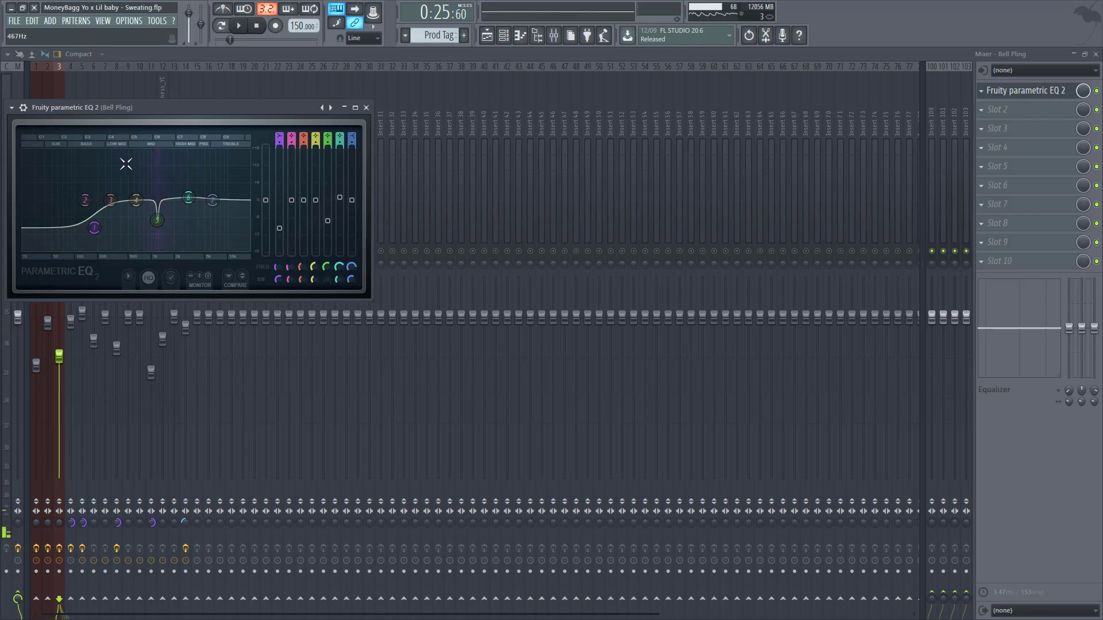
{"action": "left_click", "coordinate": [366, 108]}
{"action": "key", "text": "space"}
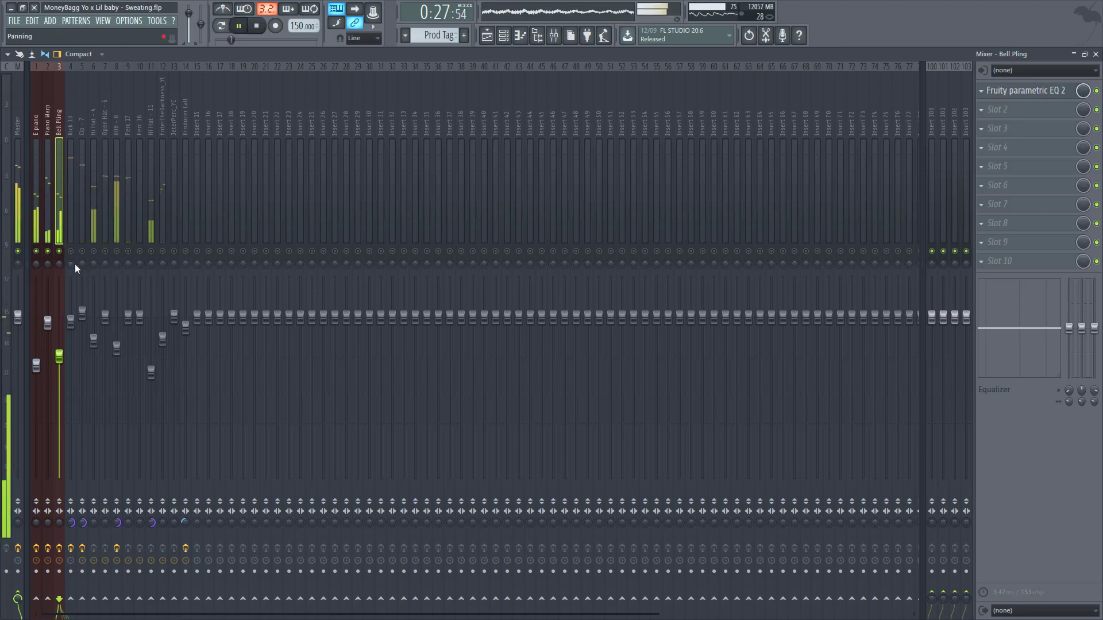
{"action": "key", "text": "space"}
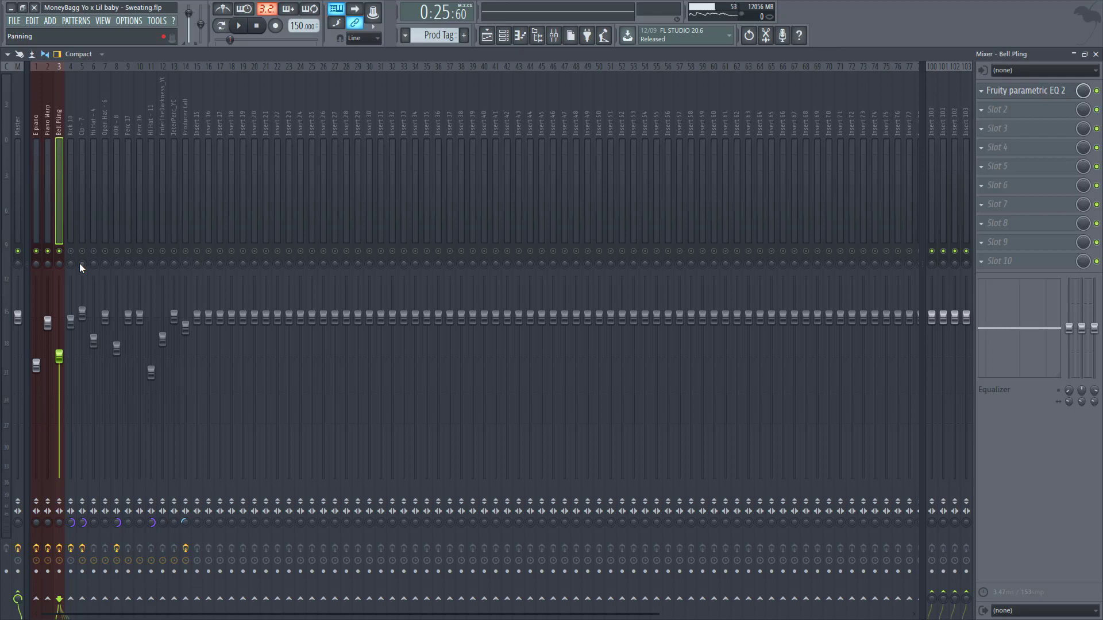
Step: Select Kick 10, set its stereo separation to 100% merged, and open its parametric EQ 2
{"action": "left_click", "coordinate": [79, 209]}
{"action": "left_click", "coordinate": [70, 209]}
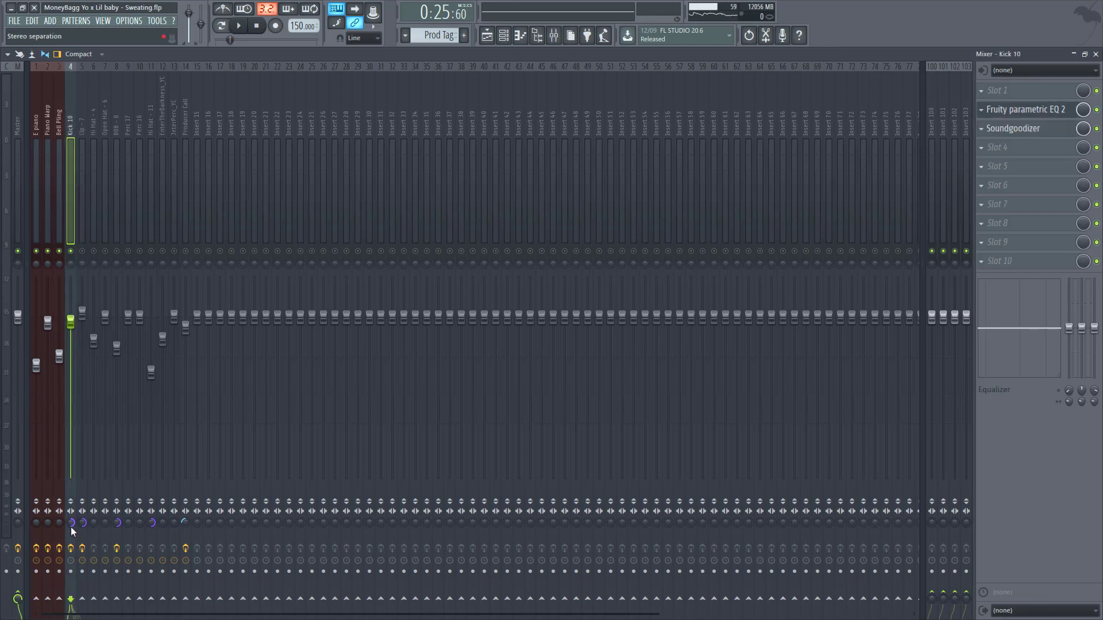
{"action": "left_click_drag", "start_coordinate": [69, 525], "coordinate": [73, 523]}
{"action": "left_click", "coordinate": [1023, 115]}
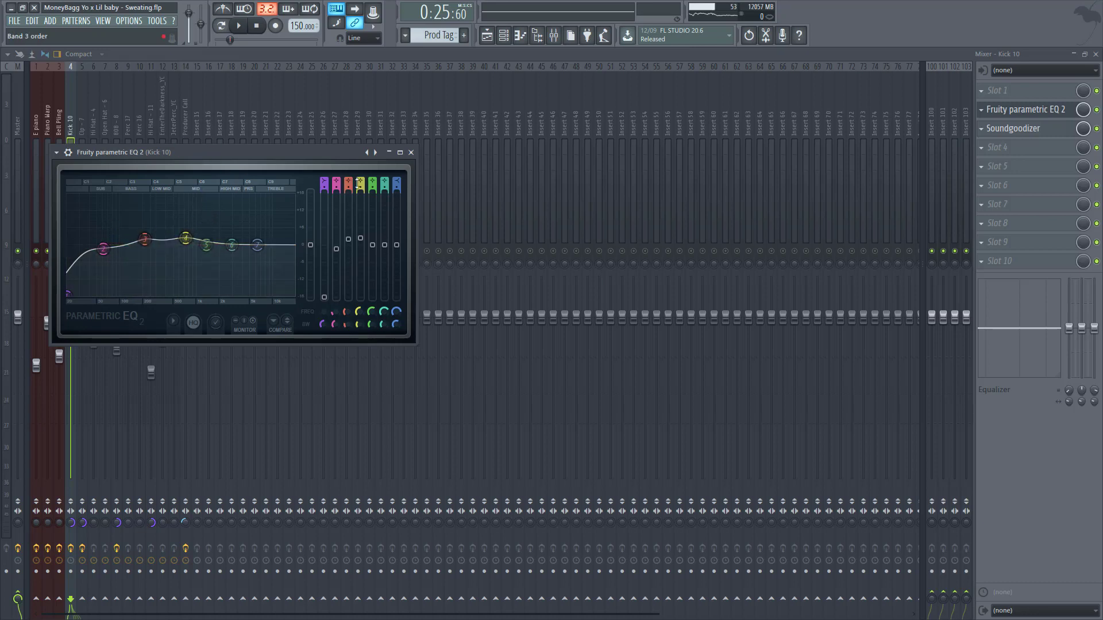
Step: Play Kick 10 with its Soundgoodizer bypassed, then re-enable the Soundgoodizer slot
{"action": "left_click", "coordinate": [417, 152]}
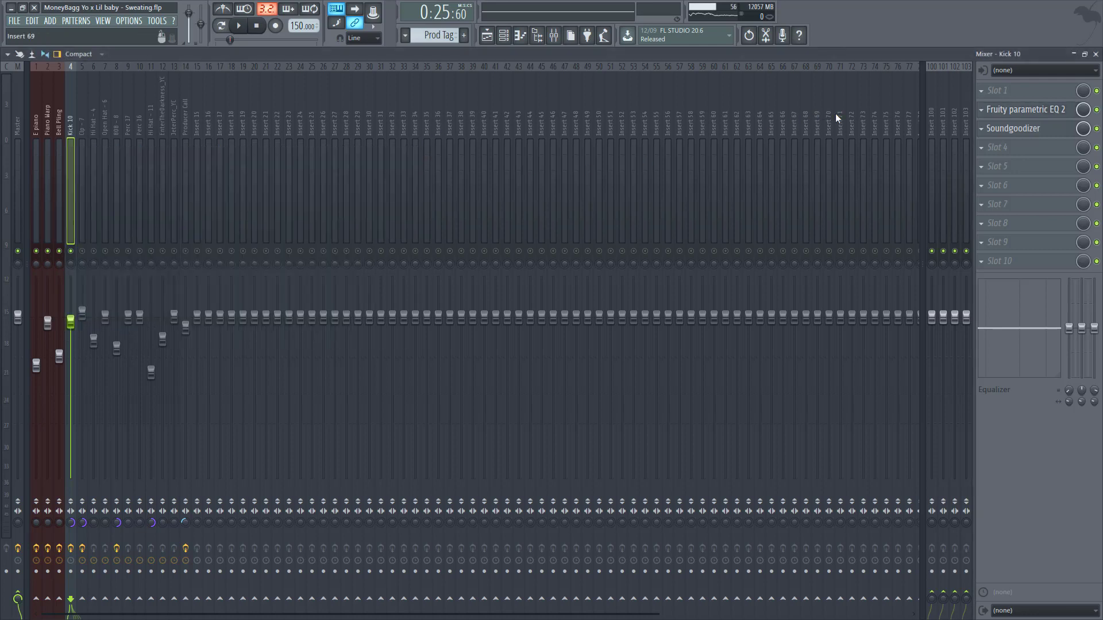
{"action": "left_click", "coordinate": [1051, 133]}
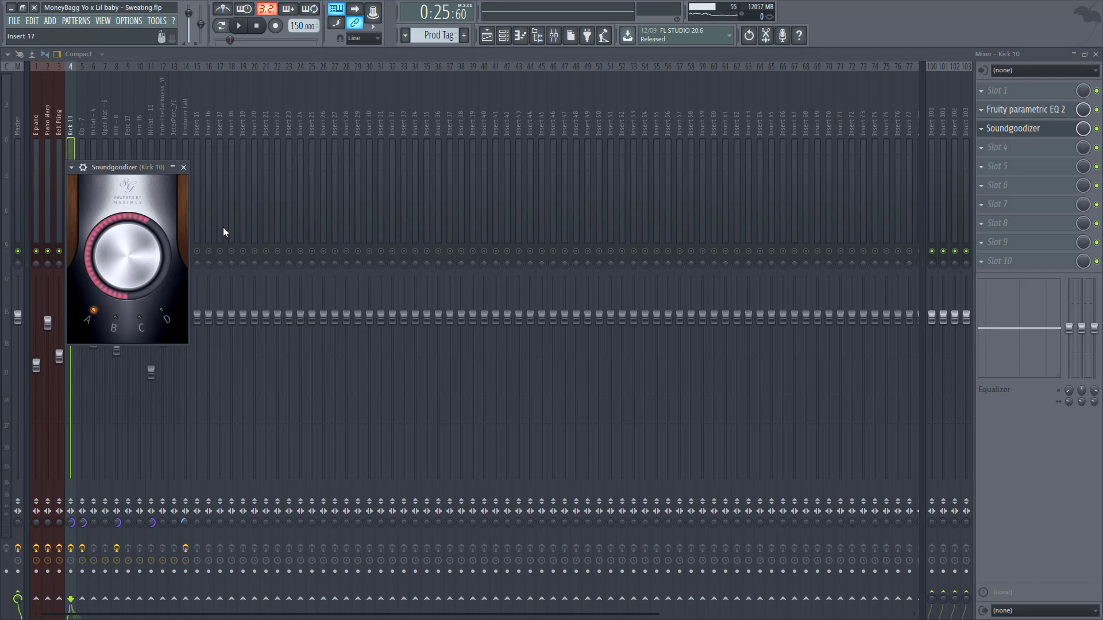
{"action": "left_click", "coordinate": [184, 168]}
{"action": "key", "text": "space"}
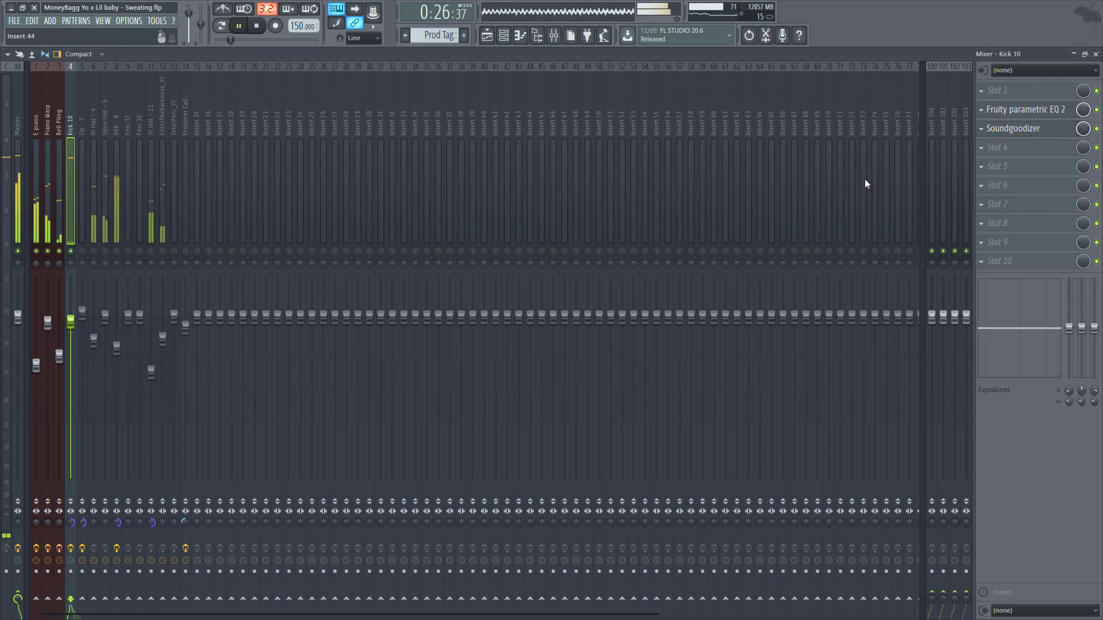
{"action": "left_click", "coordinate": [1097, 128]}
{"action": "key", "text": "space"}
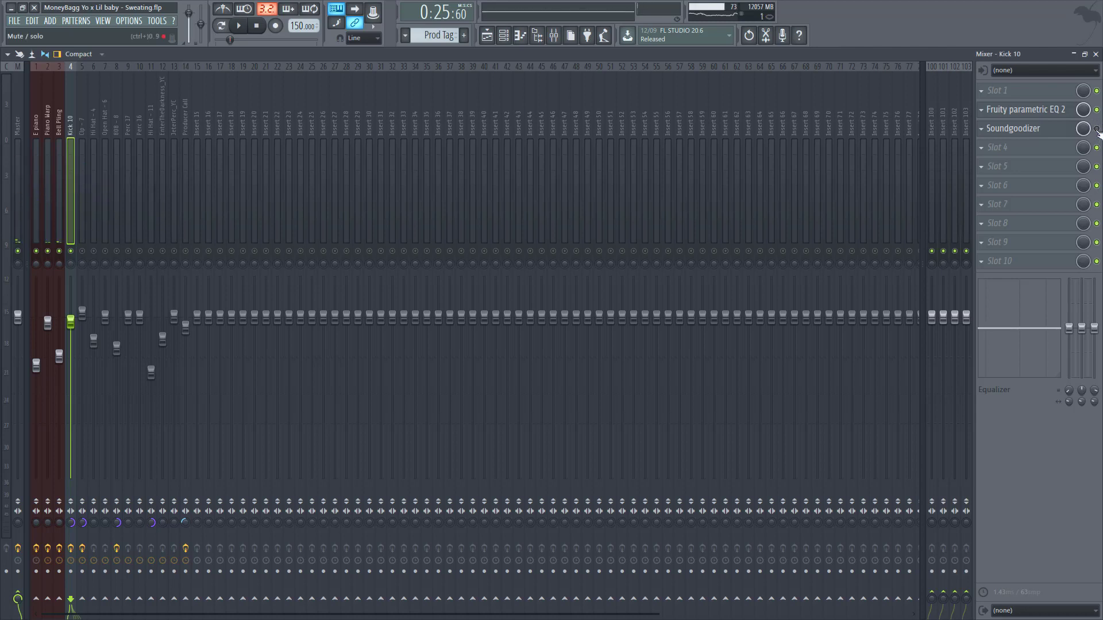
{"action": "left_click", "coordinate": [1097, 129]}
Step: Raise the Soundgoodizer amount on Kick 10 and play back the result
{"action": "left_click", "coordinate": [1039, 133]}
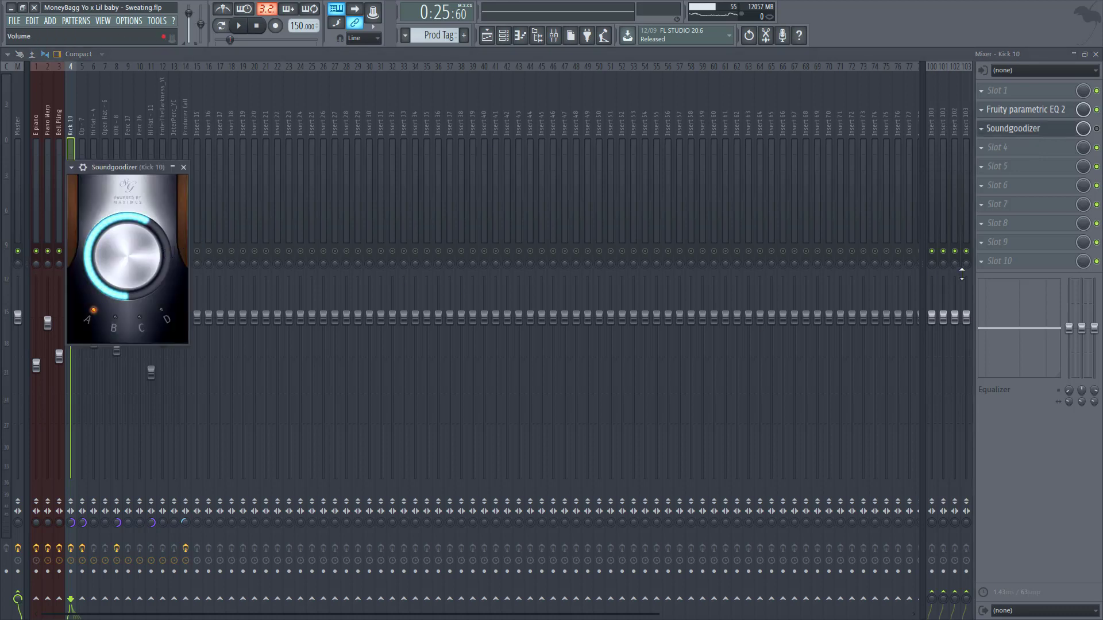
{"action": "left_click", "coordinate": [999, 148]}
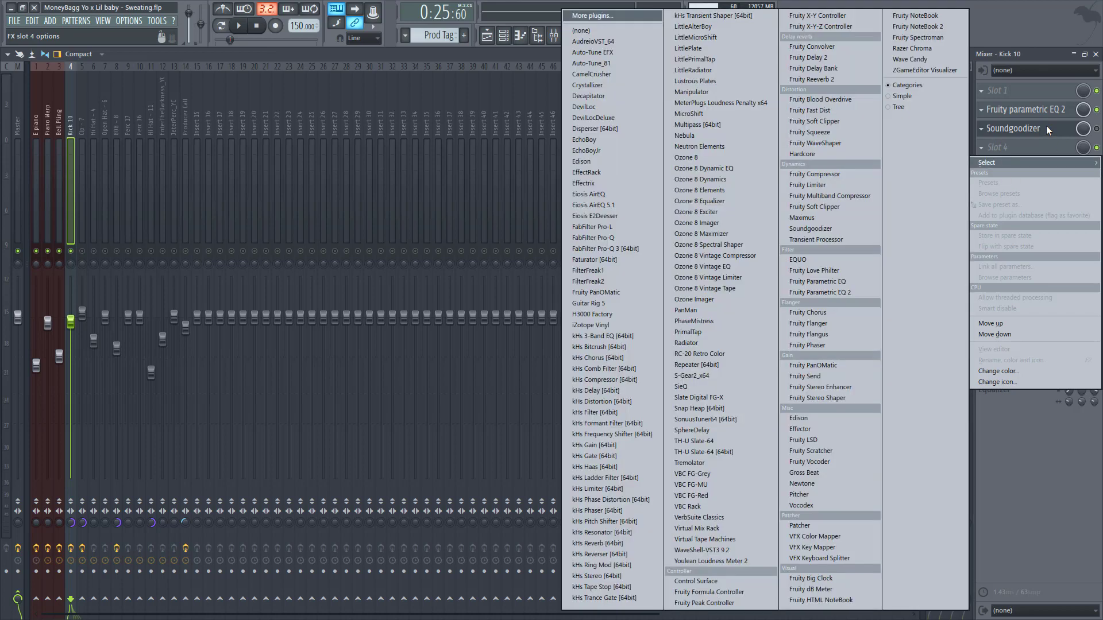
{"action": "left_click", "coordinate": [1046, 128]}
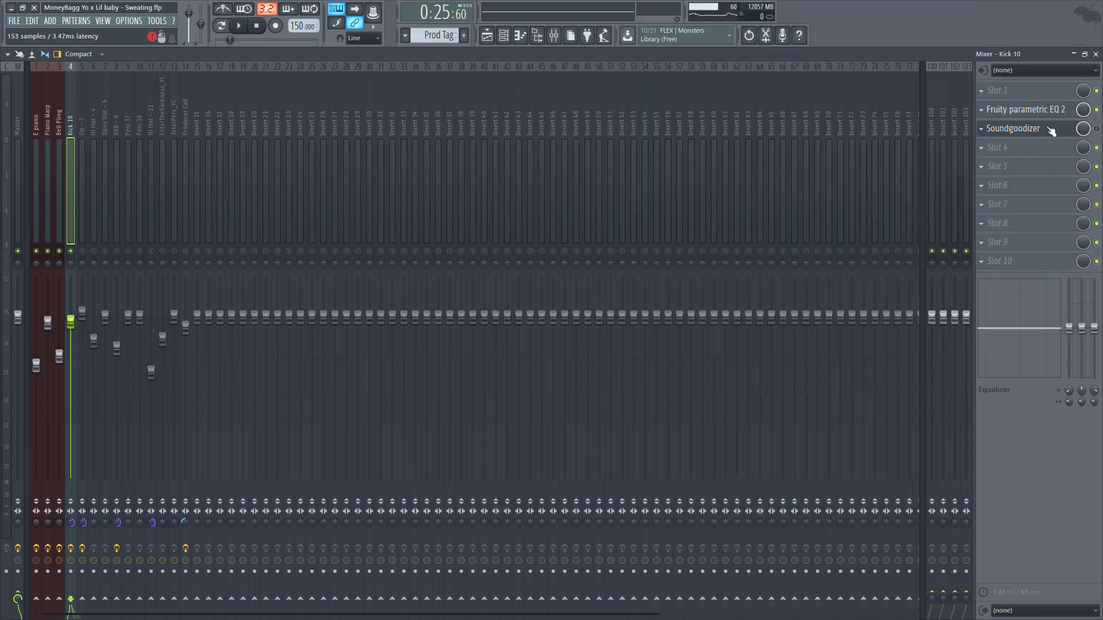
{"action": "left_click", "coordinate": [1057, 130]}
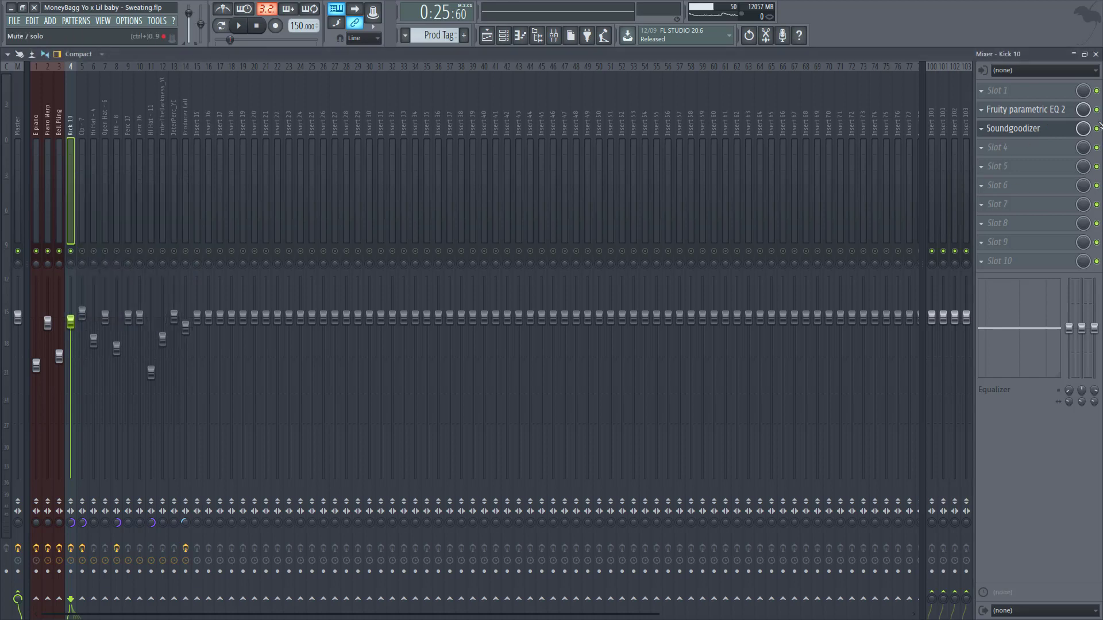
{"action": "left_click", "coordinate": [1061, 130]}
{"action": "left_click", "coordinate": [1061, 130]}
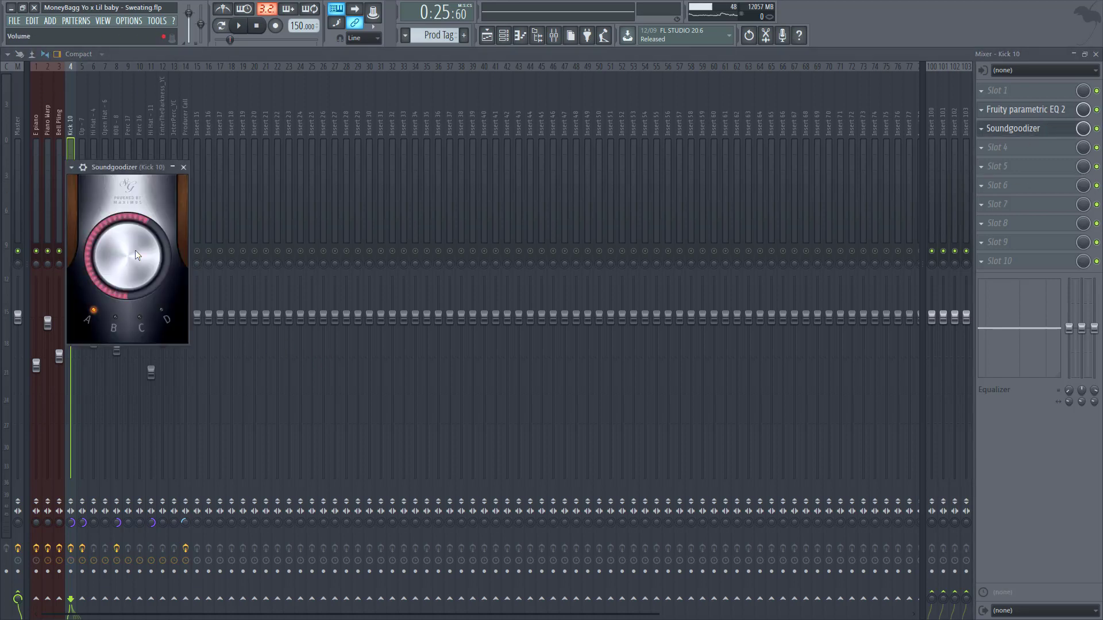
{"action": "left_click_drag", "start_coordinate": [106, 228], "coordinate": [348, 112]}
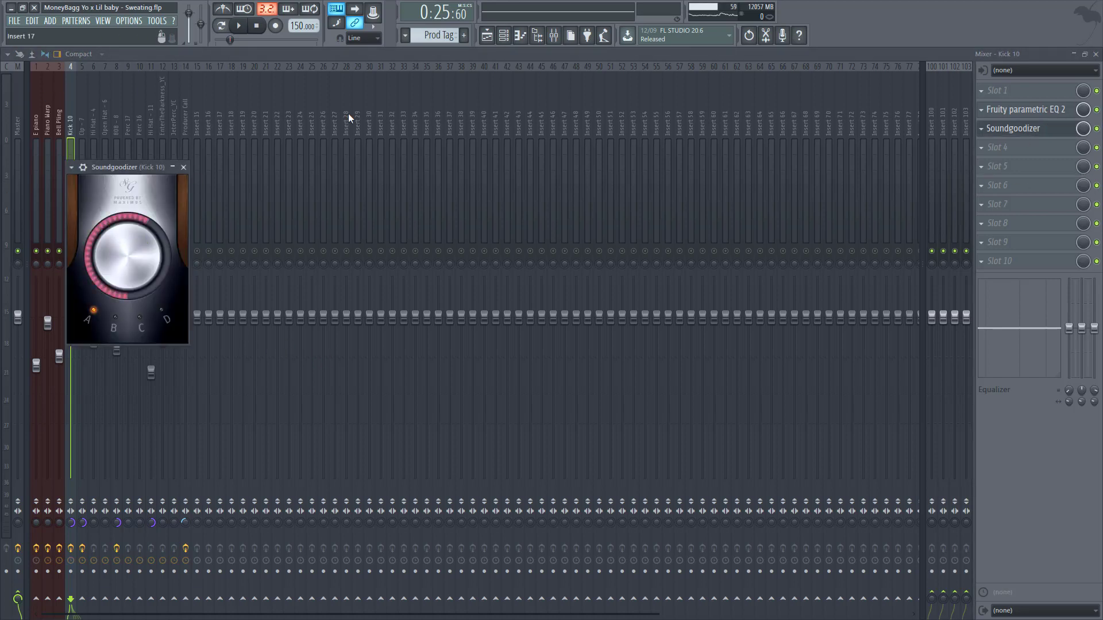
{"action": "left_click", "coordinate": [183, 167]}
{"action": "key", "text": "space"}
{"action": "key", "text": "space"}
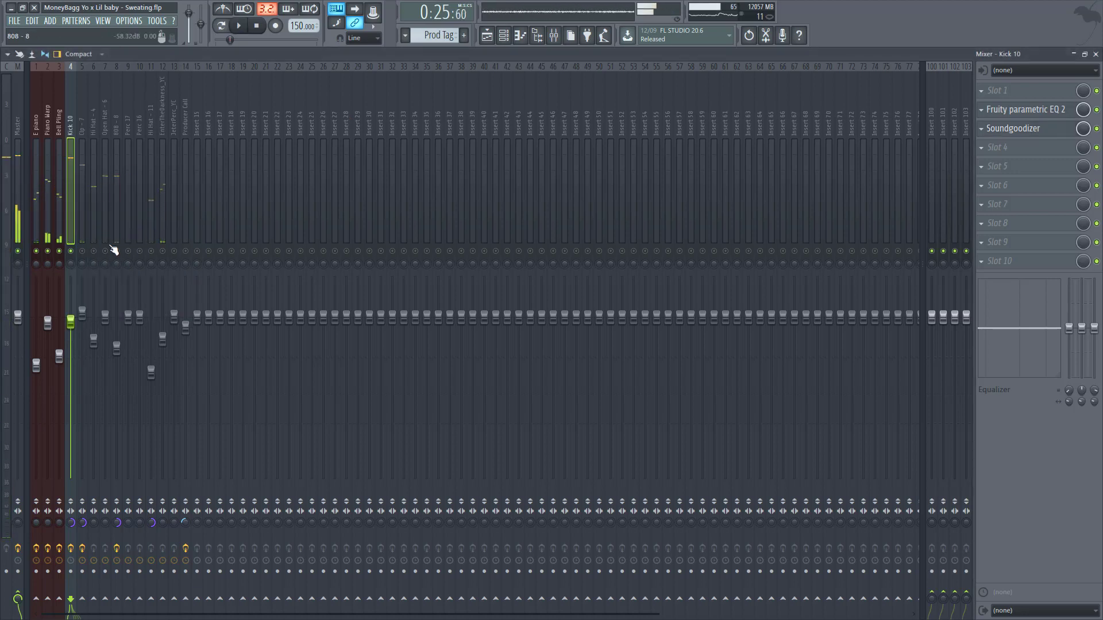
{"action": "left_click", "coordinate": [84, 224]}
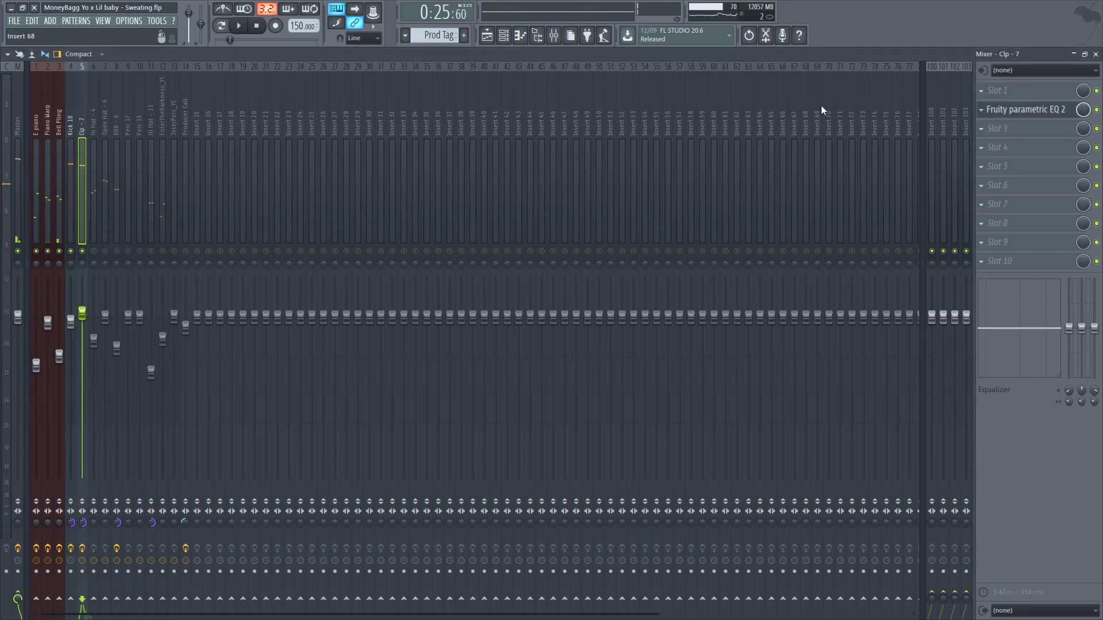
{"action": "left_click", "coordinate": [1060, 117]}
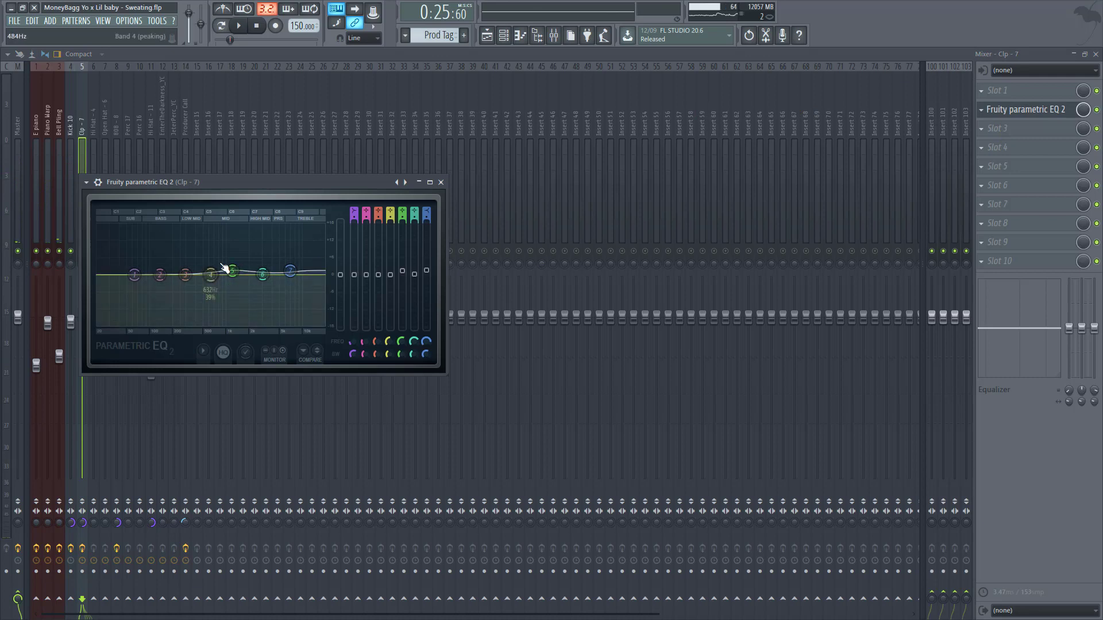
{"action": "key", "text": "space"}
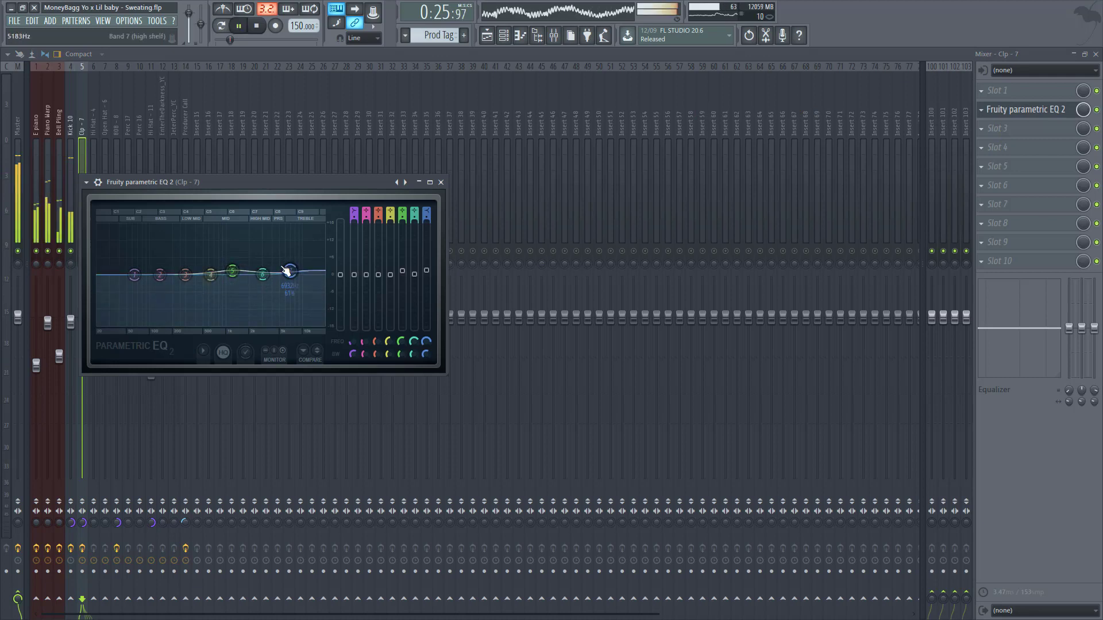
{"action": "left_click", "coordinate": [77, 123]}
{"action": "key", "text": "space"}
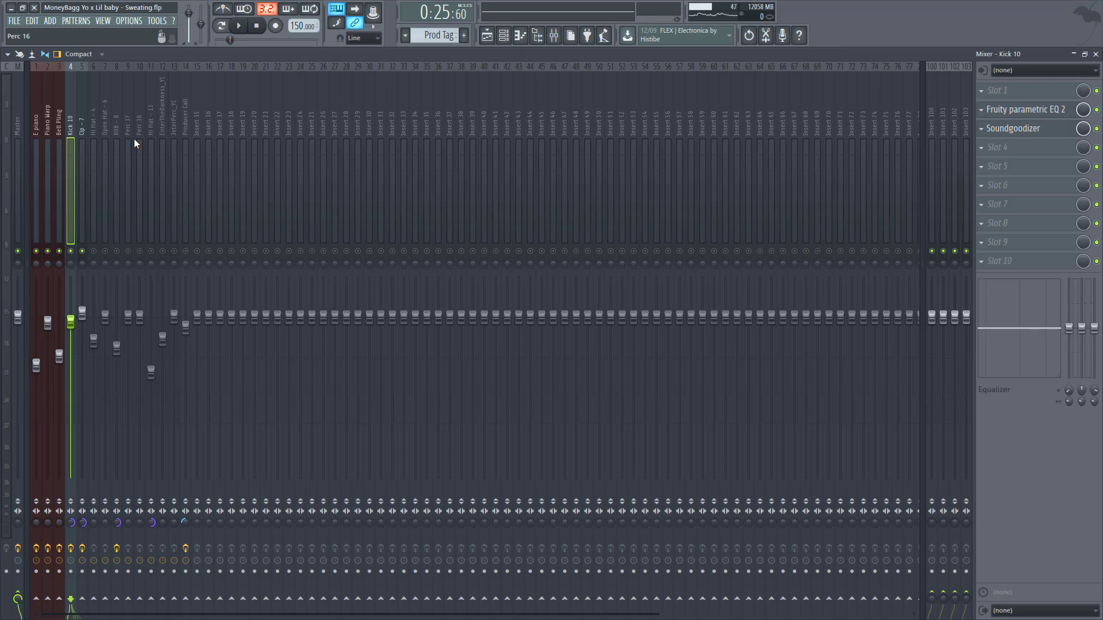
Step: Unmute and select Hi Hat - 4, then audition the hi-hats
{"action": "left_click", "coordinate": [99, 253]}
{"action": "left_click", "coordinate": [96, 195]}
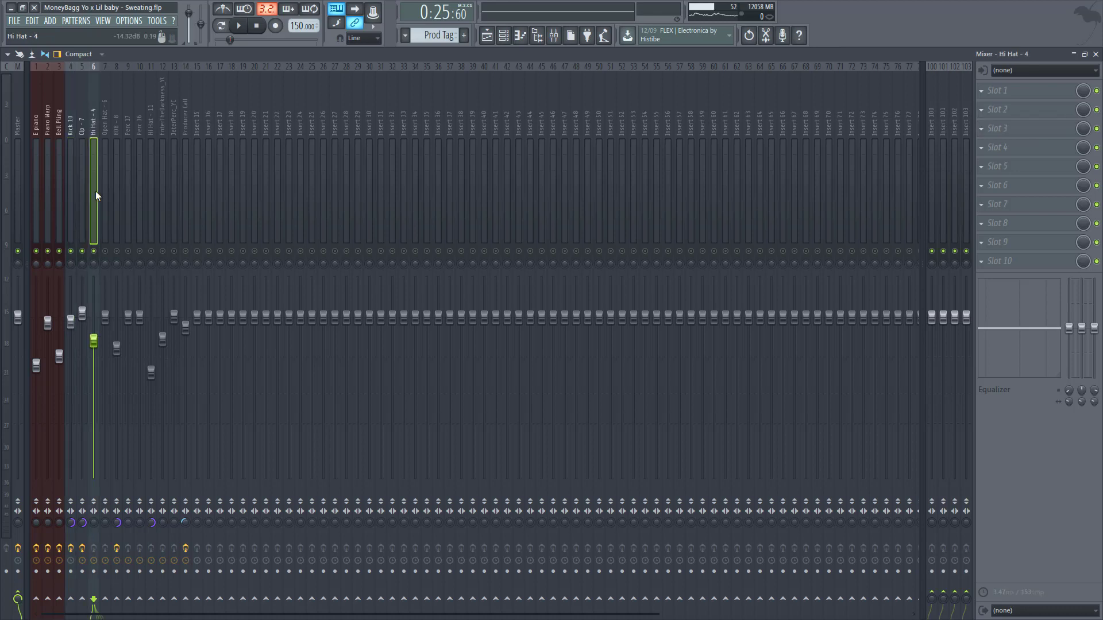
{"action": "key", "text": "space"}
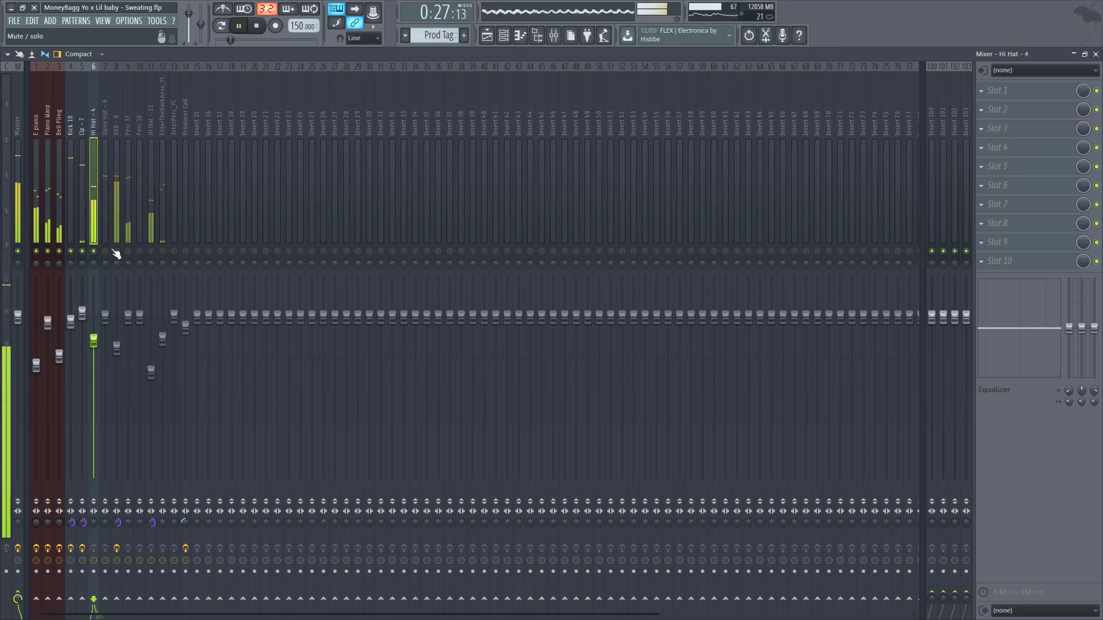
{"action": "key", "text": "space"}
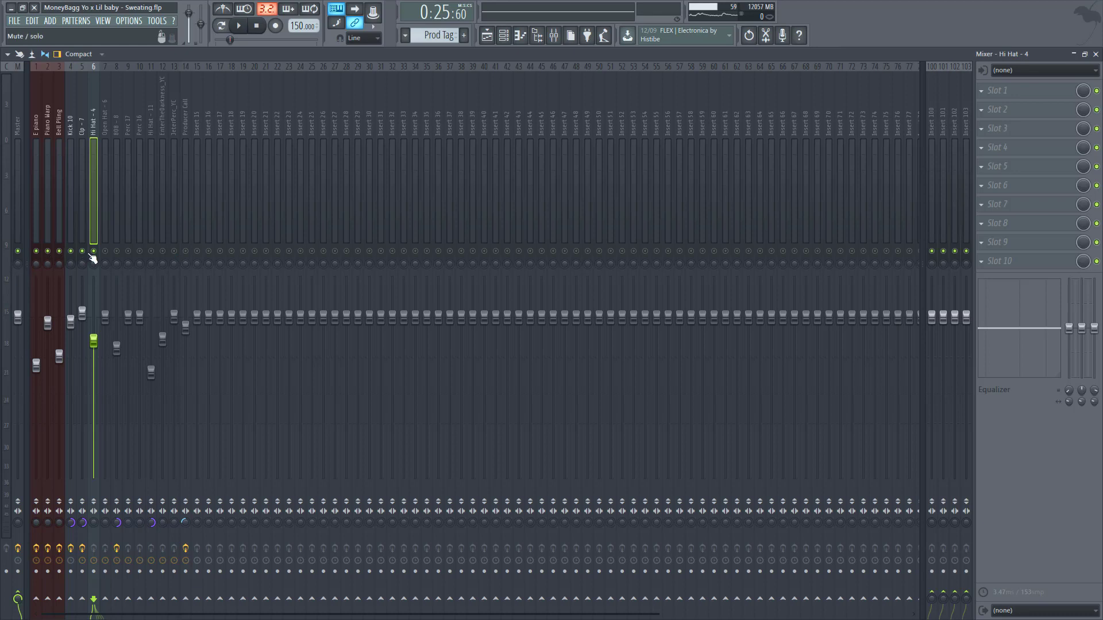
Step: Play the beat again and switch to the Open Hat - 6 insert
{"action": "key", "text": "space"}
{"action": "left_click", "coordinate": [108, 224]}
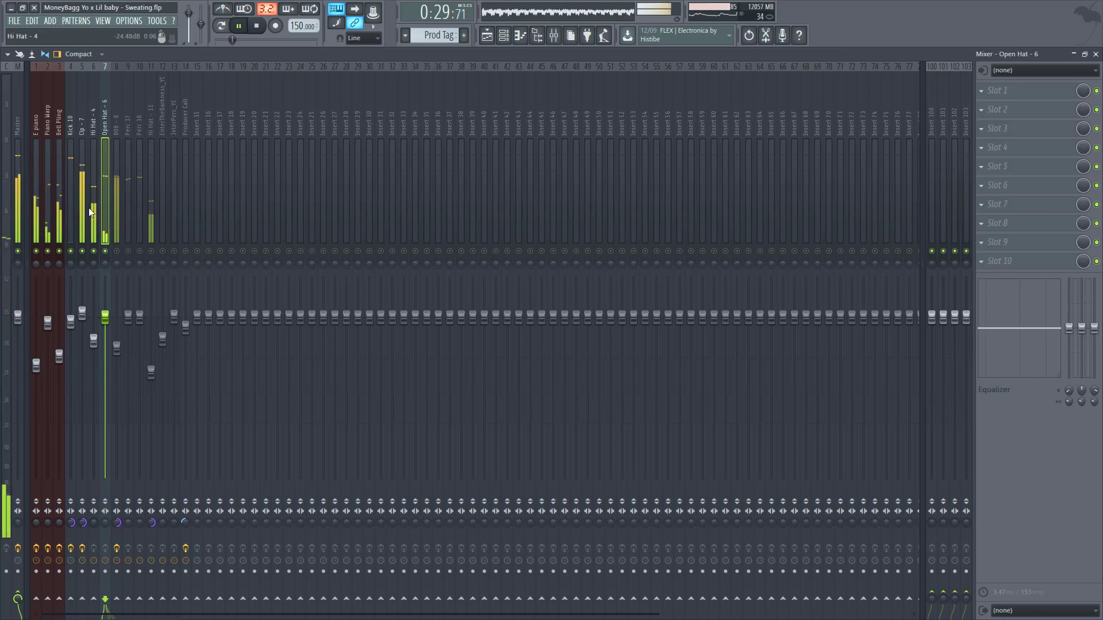
{"action": "key", "text": "space"}
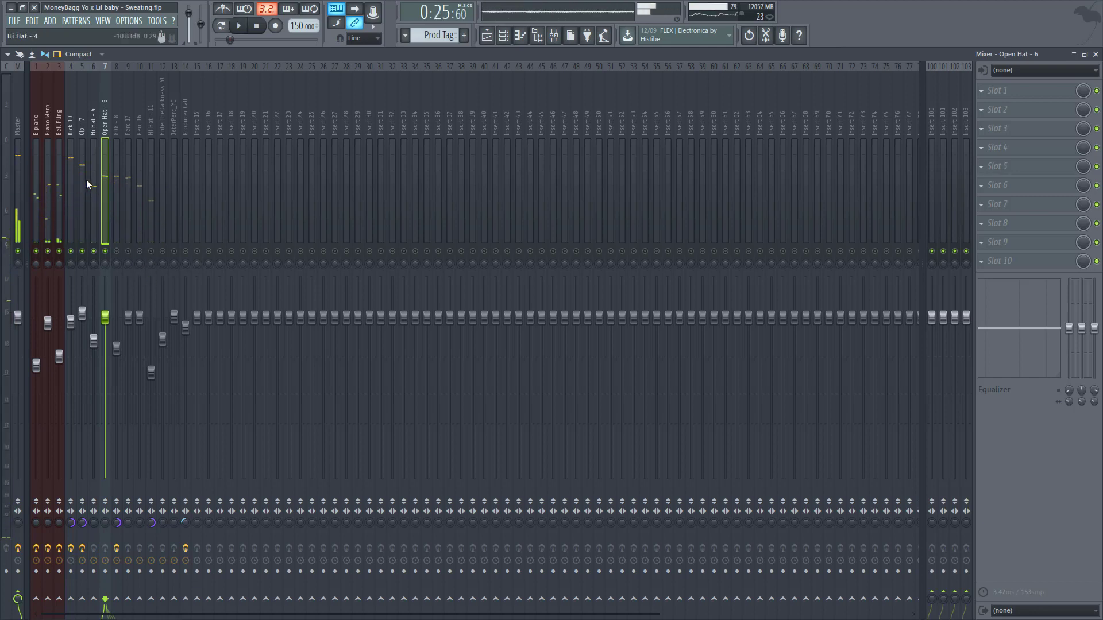
Step: Flip through the Kick 10, Clp - 7 and 808 - 8 mixer inserts to compare their chains
{"action": "left_click", "coordinate": [86, 178]}
{"action": "left_click", "coordinate": [74, 161]}
{"action": "left_click", "coordinate": [76, 160]}
{"action": "left_click", "coordinate": [73, 159]}
{"action": "left_click", "coordinate": [77, 158]}
{"action": "left_click", "coordinate": [70, 144]}
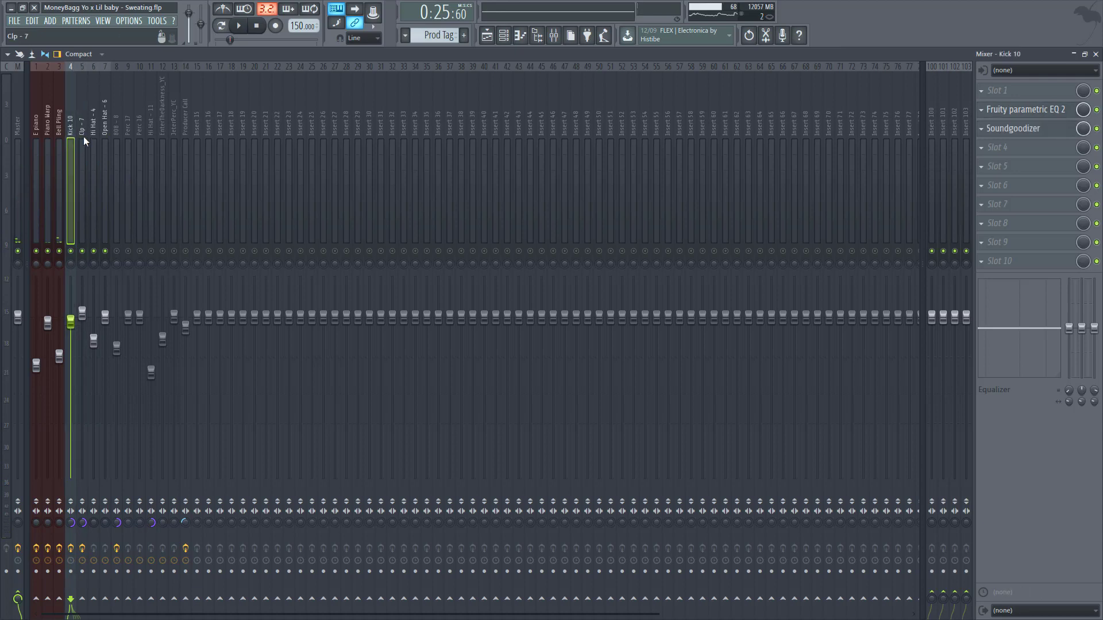
{"action": "left_click", "coordinate": [84, 136]}
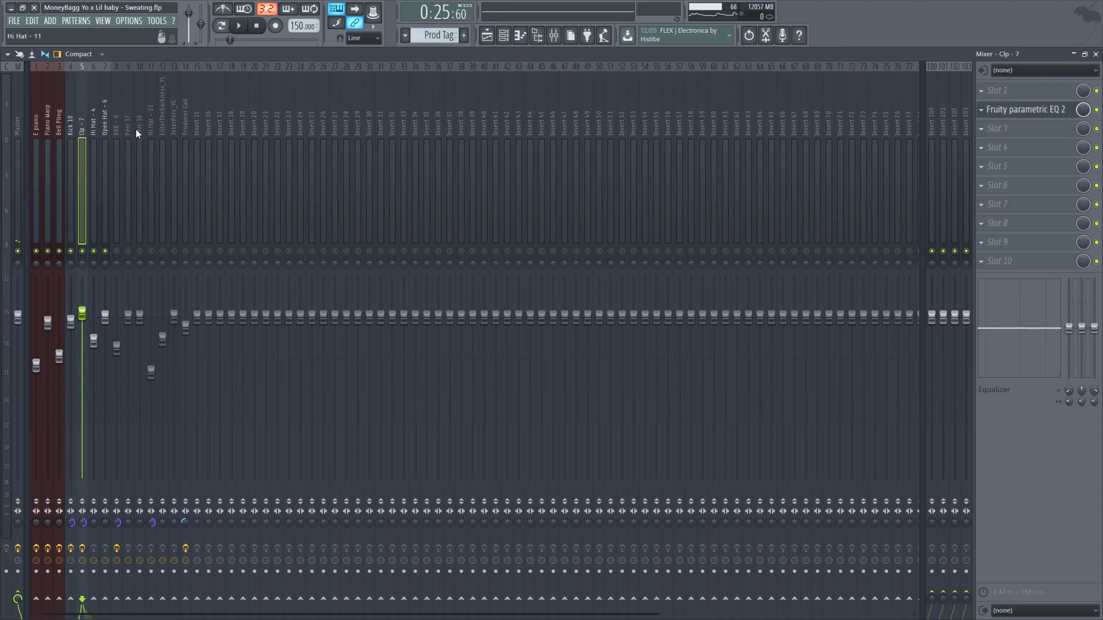
{"action": "left_click", "coordinate": [118, 136]}
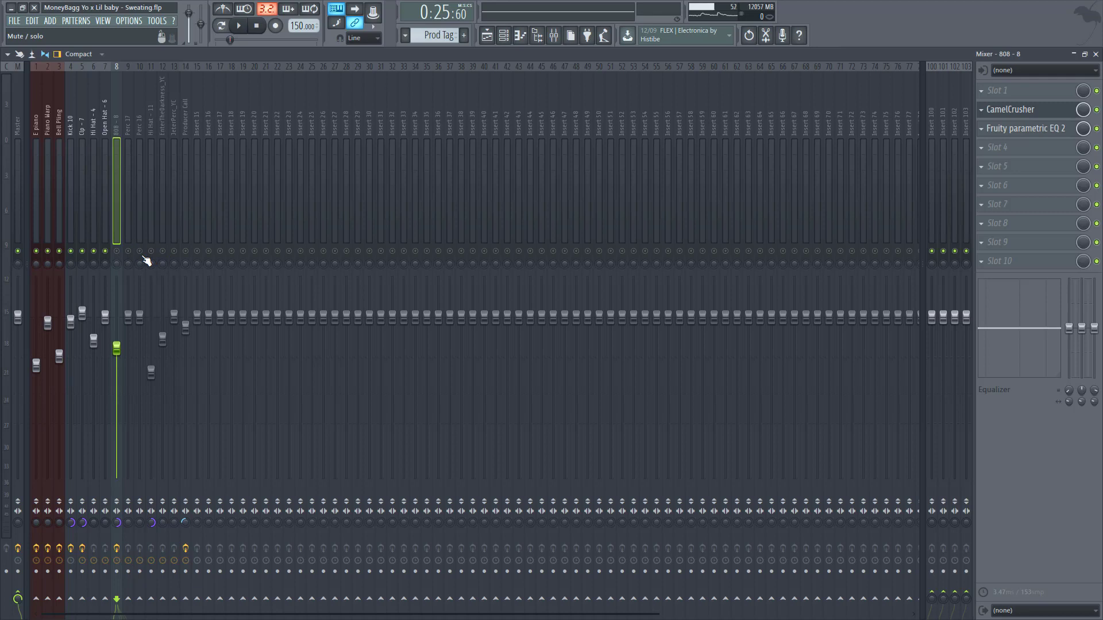
Step: Unmute the 808 - 8 insert and play the beat while checking Open Hat, Hi Hat, Clp and Kick inserts
{"action": "left_click", "coordinate": [117, 251]}
{"action": "key", "text": "space"}
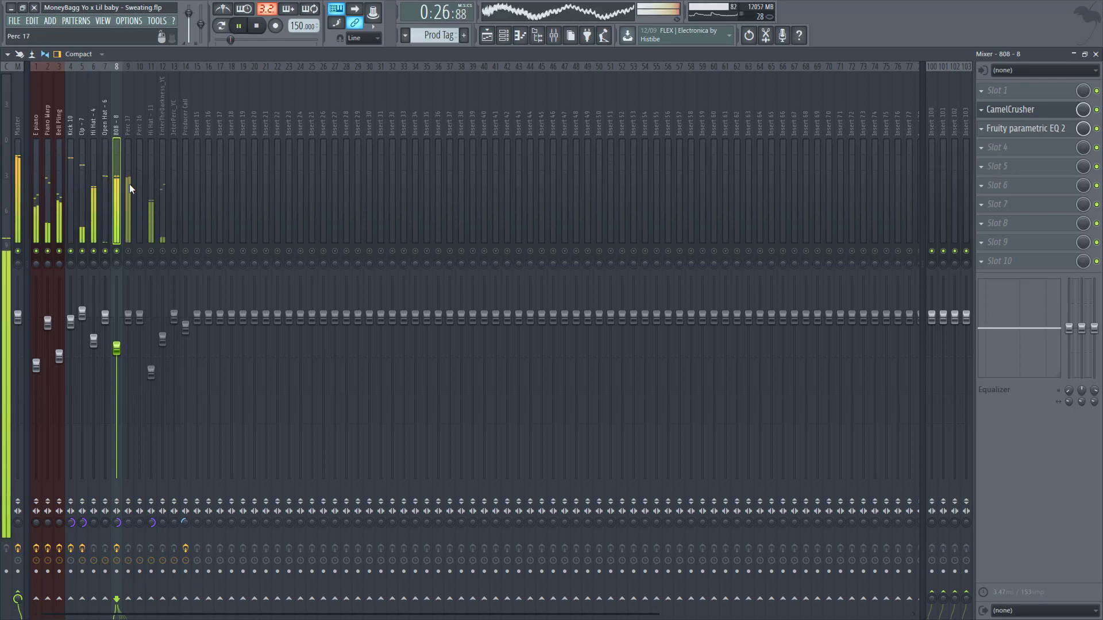
{"action": "left_click", "coordinate": [108, 167]}
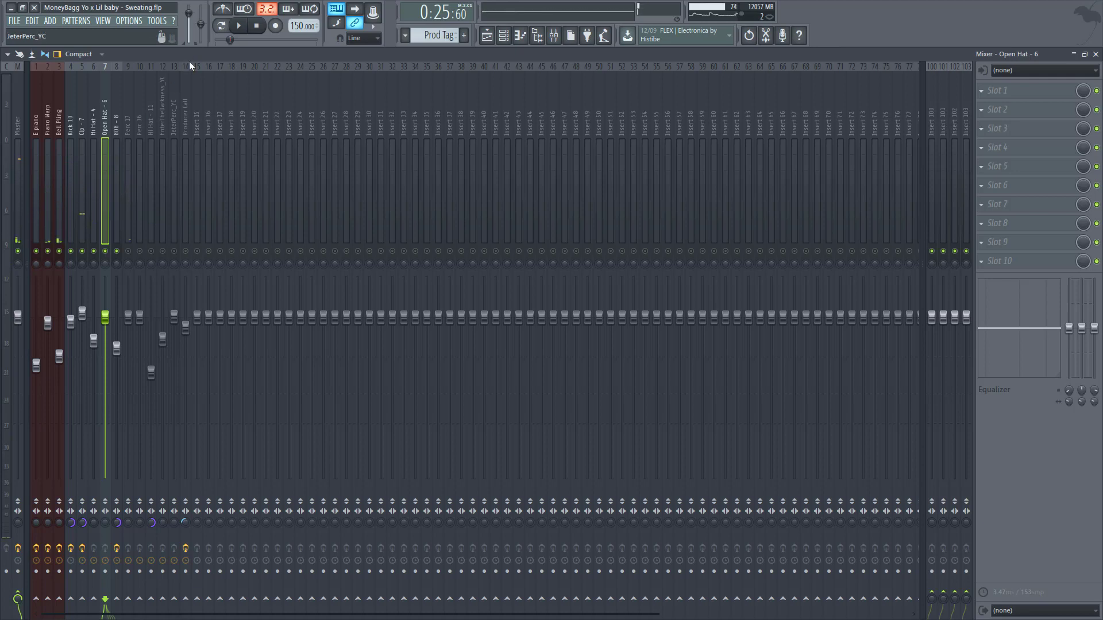
{"action": "left_click", "coordinate": [93, 150]}
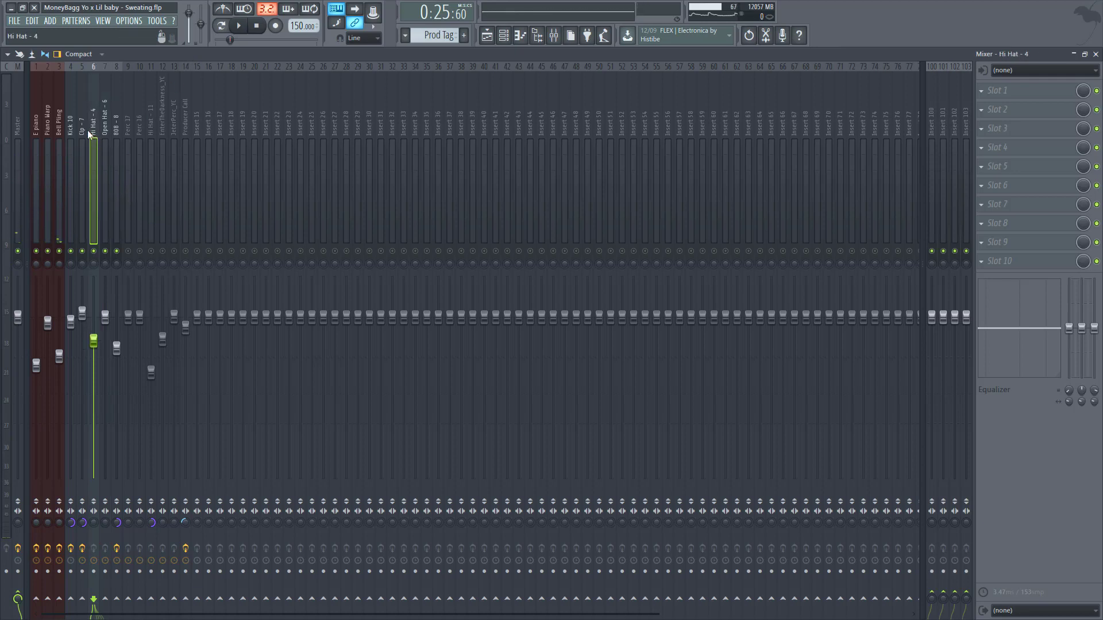
{"action": "left_click", "coordinate": [85, 132]}
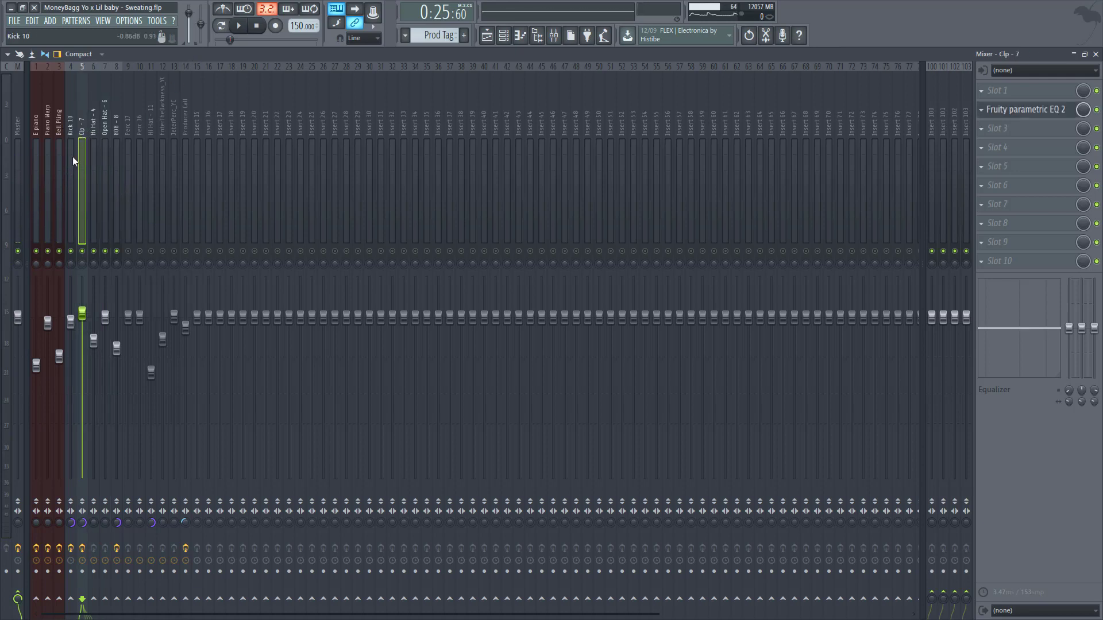
{"action": "left_click", "coordinate": [73, 156]}
{"action": "left_click", "coordinate": [104, 147]}
{"action": "left_click", "coordinate": [102, 146]}
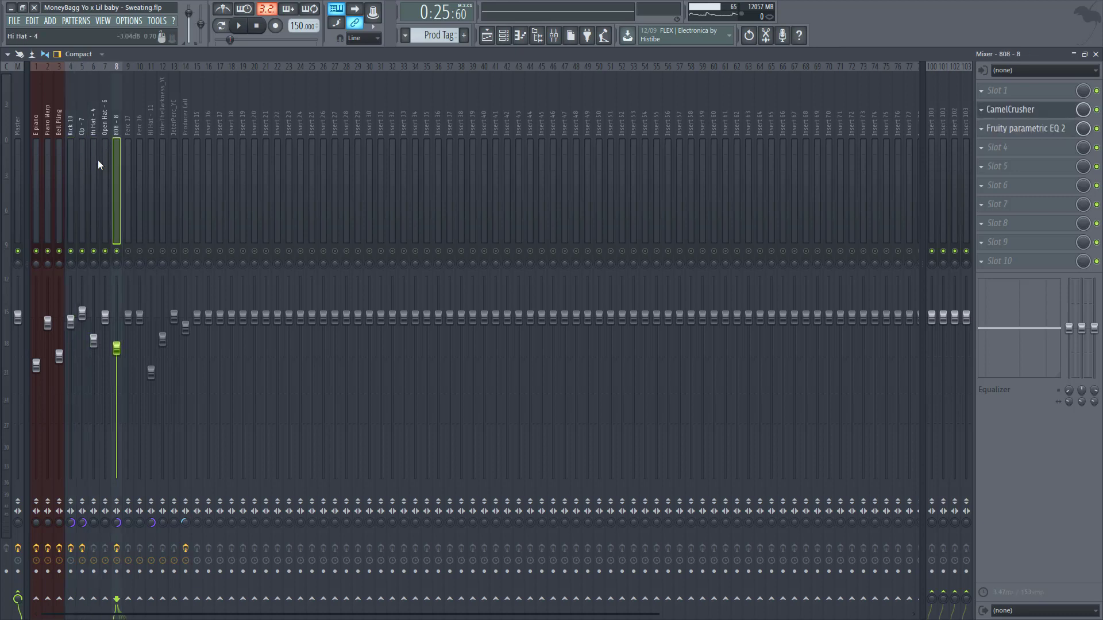
{"action": "left_click", "coordinate": [1012, 113]}
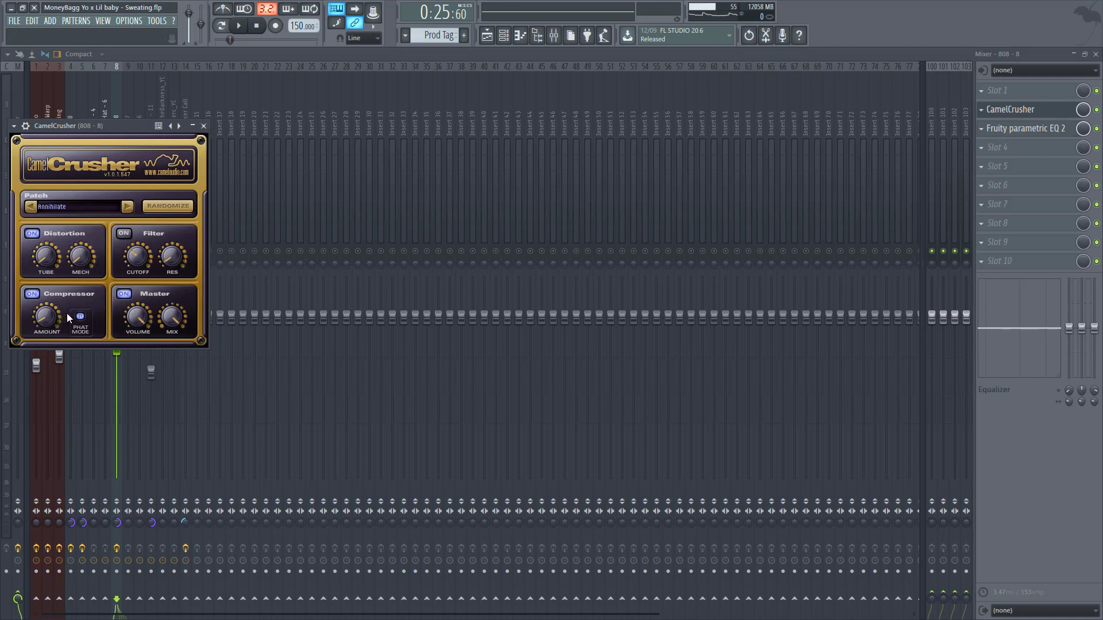
{"action": "left_click", "coordinate": [204, 125]}
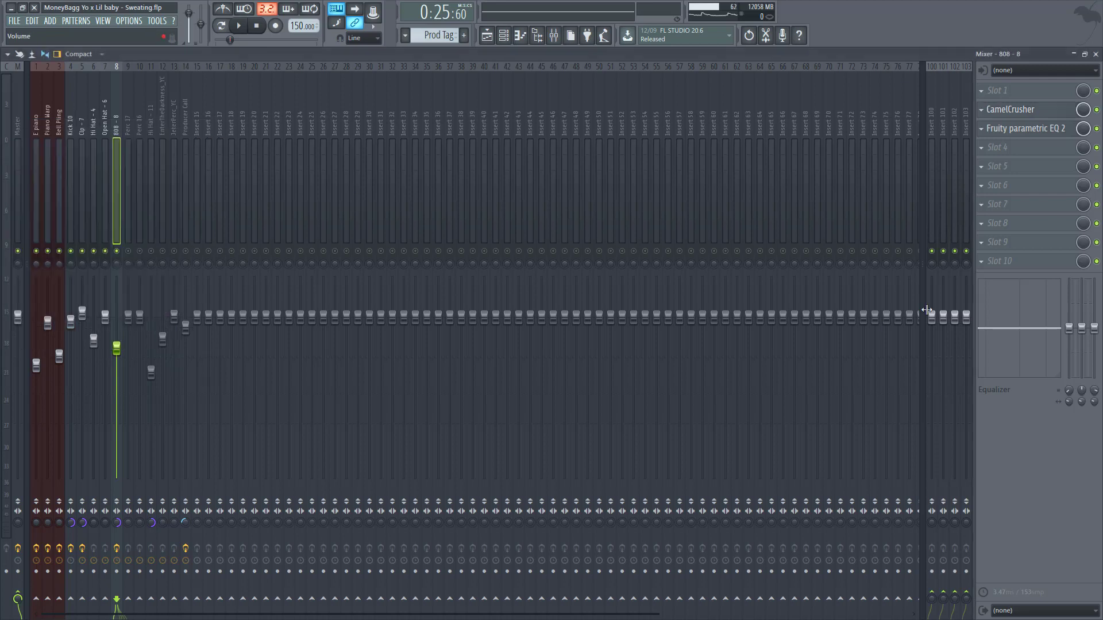
{"action": "left_click", "coordinate": [1038, 128]}
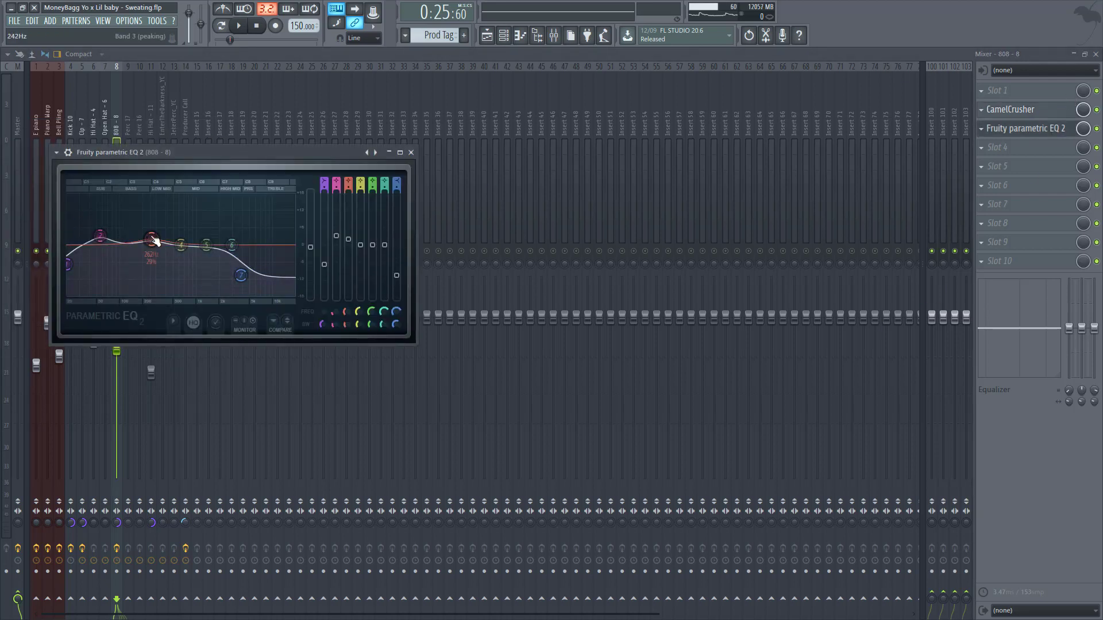
{"action": "key", "text": "space"}
{"action": "left_click", "coordinate": [410, 152]}
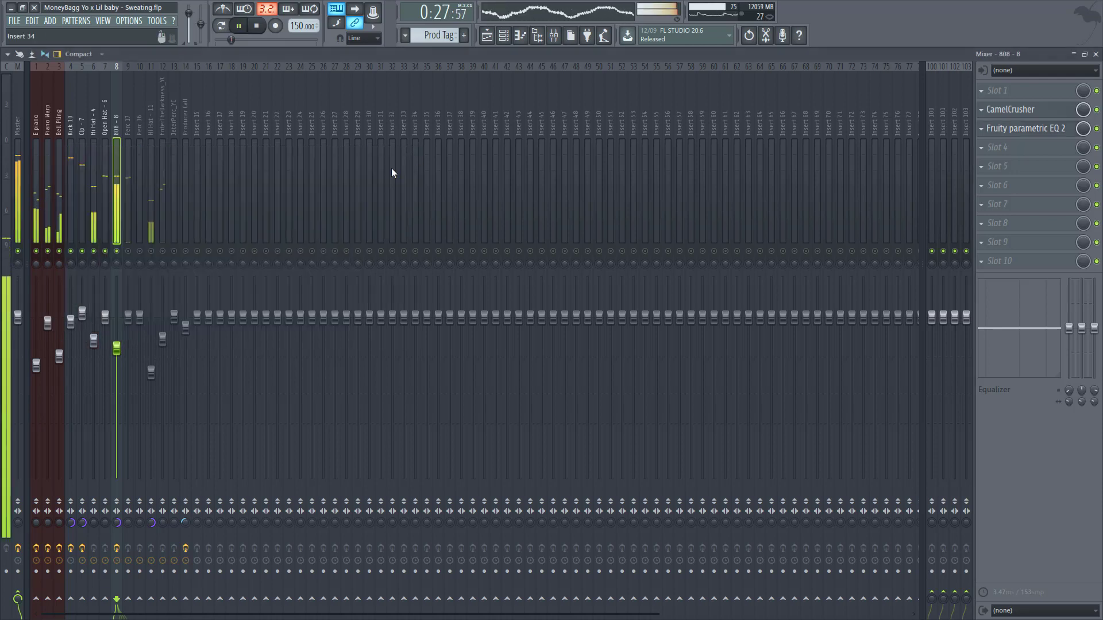
{"action": "key", "text": "space"}
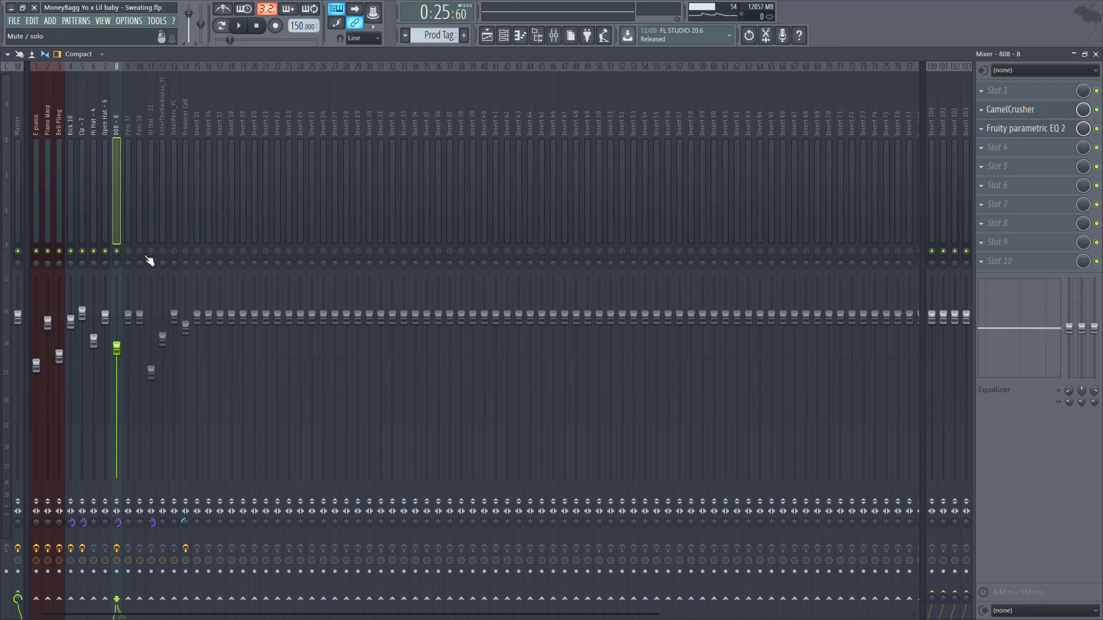
Step: Browse the Perc 17, 808 - 8, Clp - 7, Kick 10, EnterTheDarkness_YC and Hi Hat - 11 inserts
{"action": "left_click", "coordinate": [131, 212]}
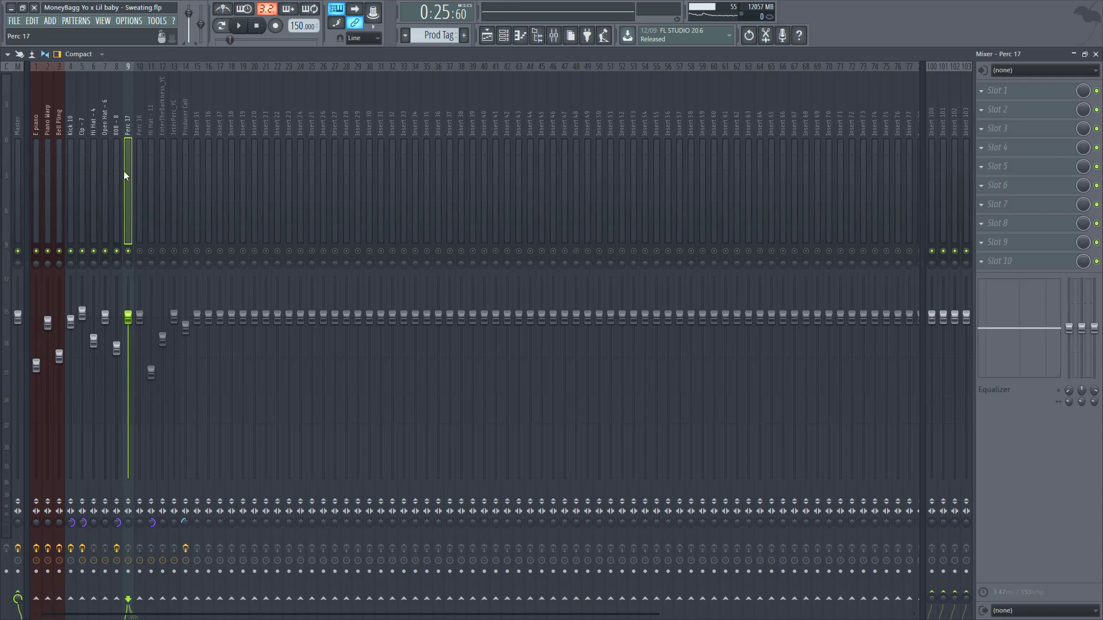
{"action": "left_click", "coordinate": [121, 188]}
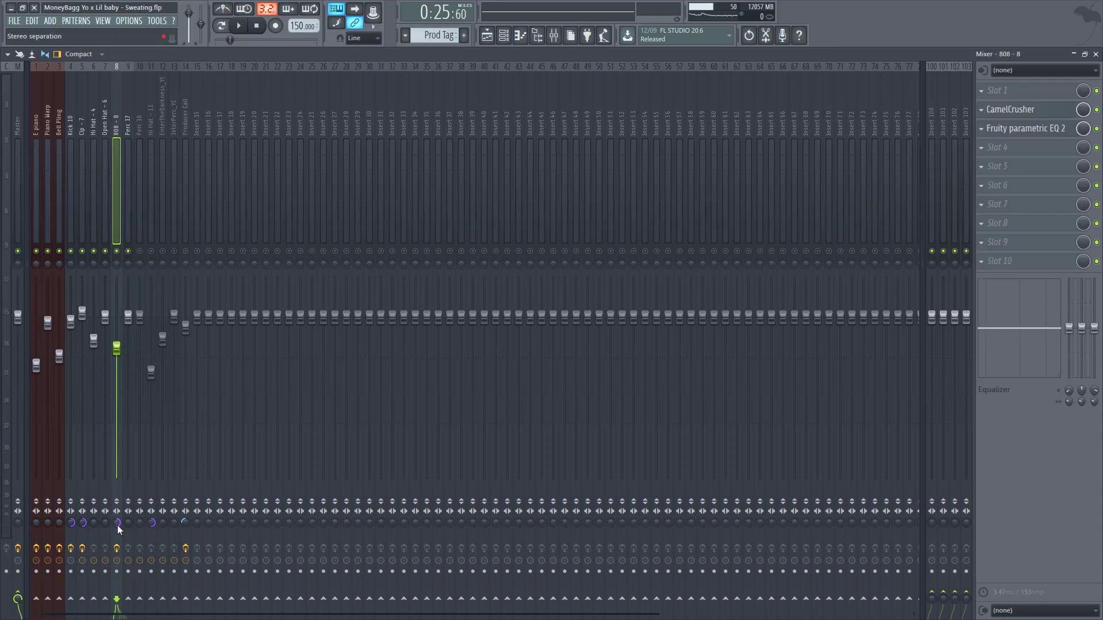
{"action": "left_click", "coordinate": [81, 194]}
{"action": "left_click", "coordinate": [72, 185]}
{"action": "left_click", "coordinate": [119, 179]}
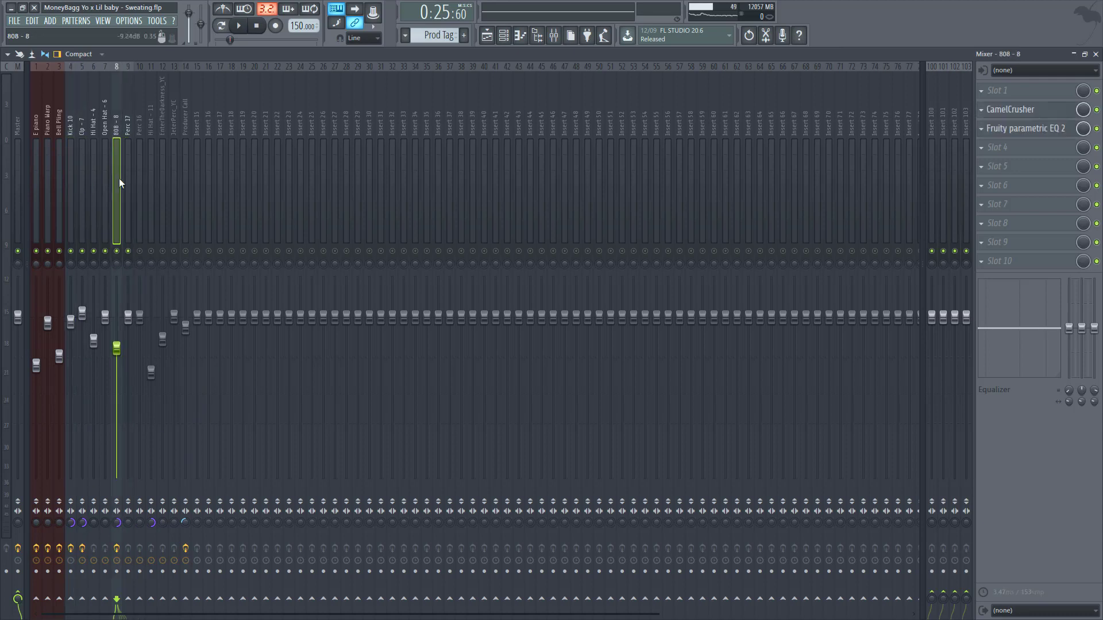
{"action": "left_click", "coordinate": [157, 194]}
{"action": "left_click", "coordinate": [153, 191]}
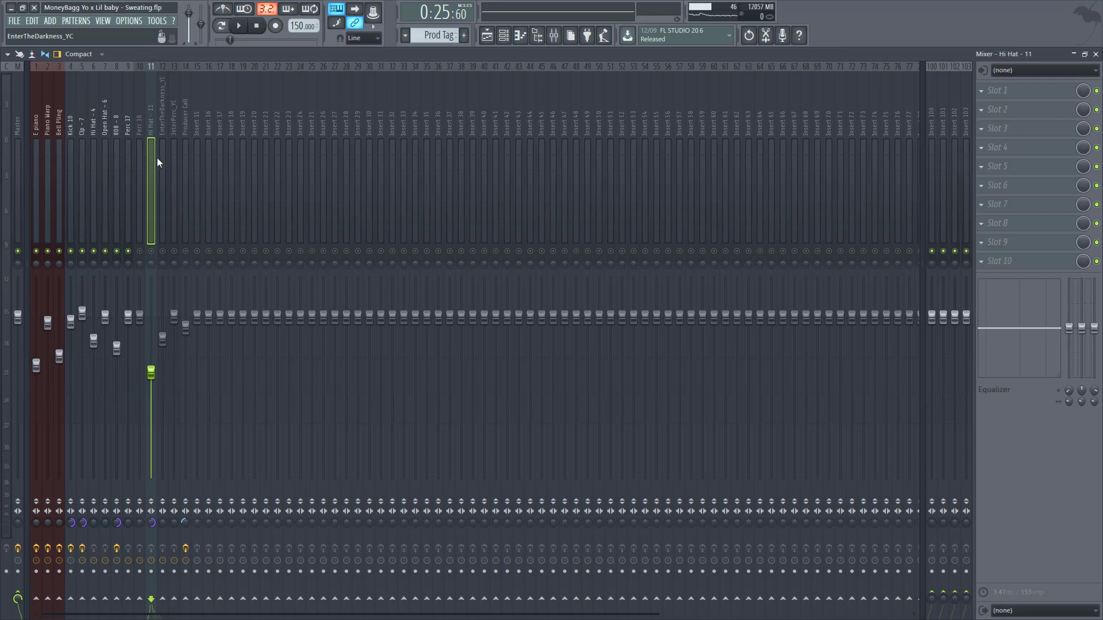
{"action": "left_click", "coordinate": [121, 147]}
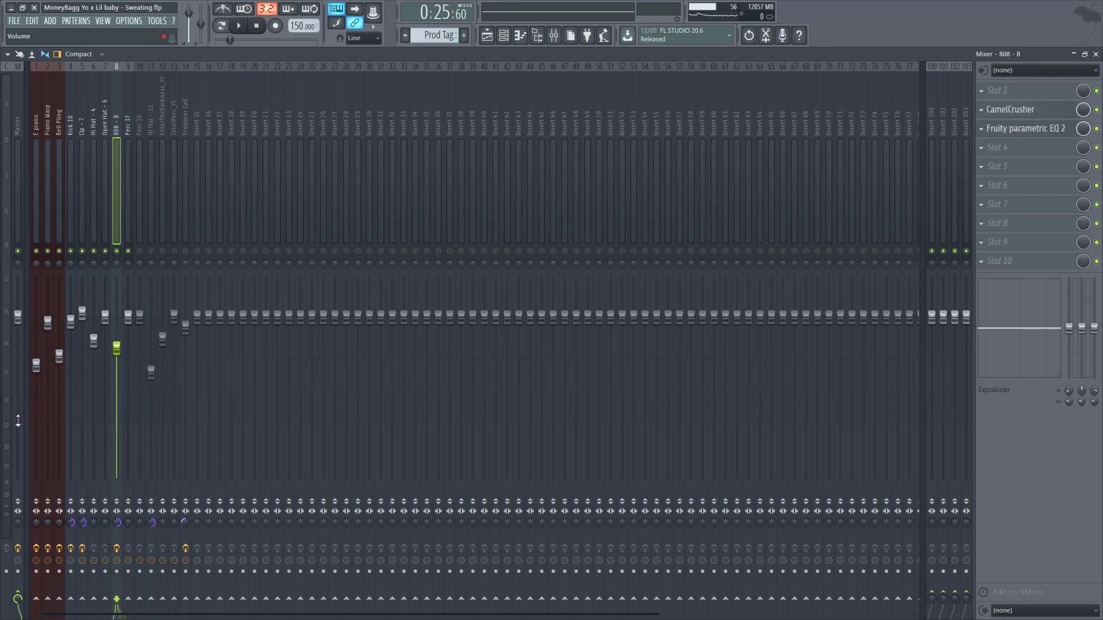
Step: Unmute the Perc 16 insert and compare it with Perc 17 in the mixer
{"action": "left_click", "coordinate": [140, 251]}
{"action": "left_click", "coordinate": [136, 212]}
{"action": "left_click", "coordinate": [129, 218]}
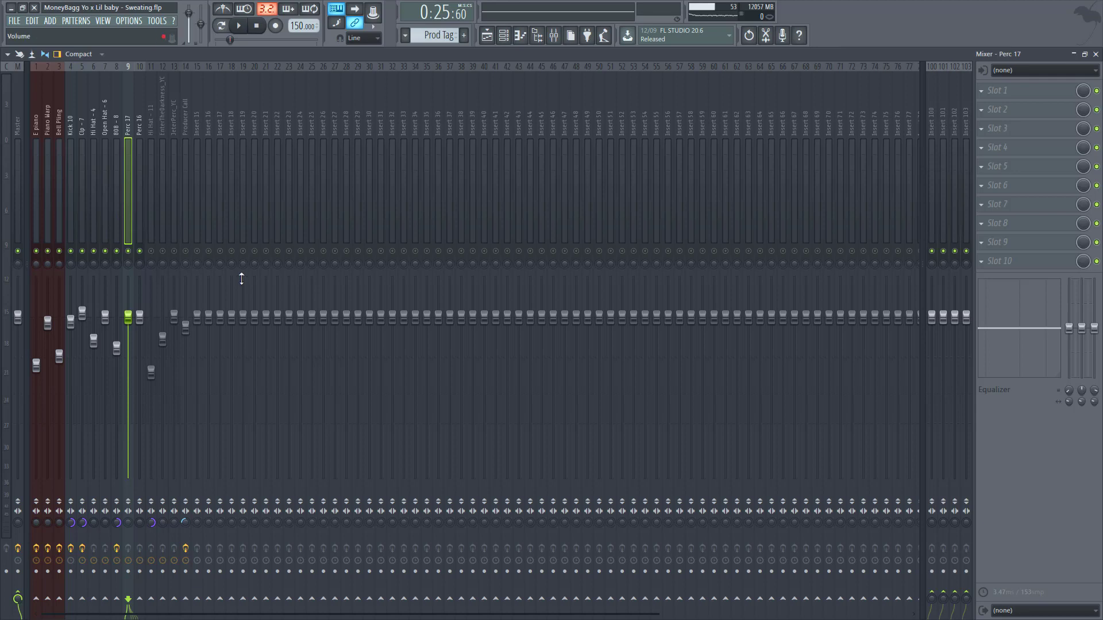
{"action": "left_click", "coordinate": [136, 179]}
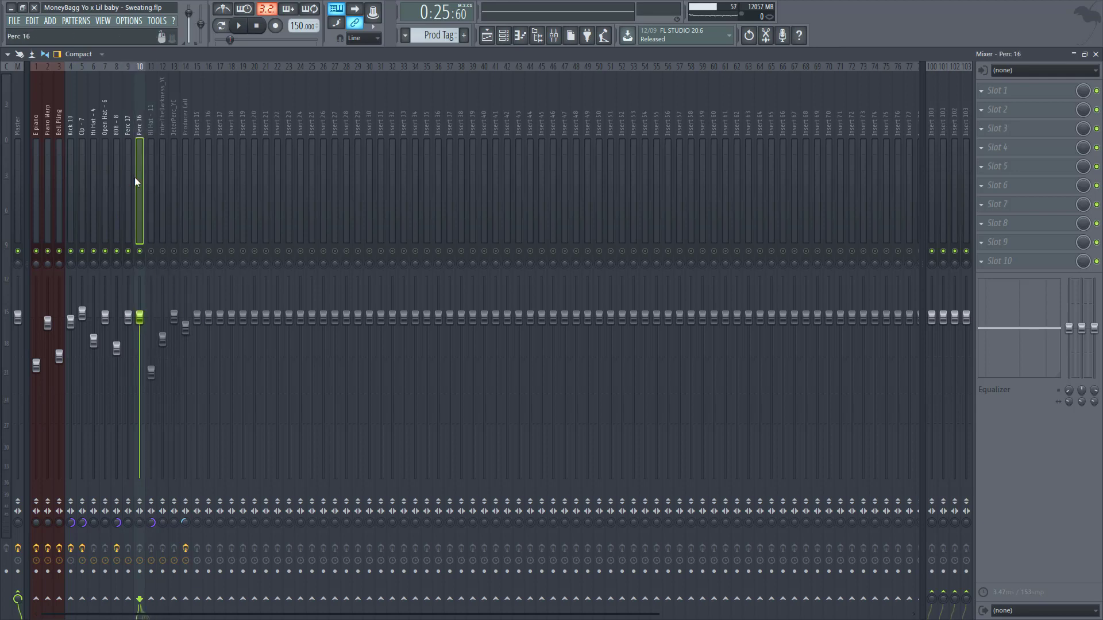
{"action": "left_click", "coordinate": [130, 133]}
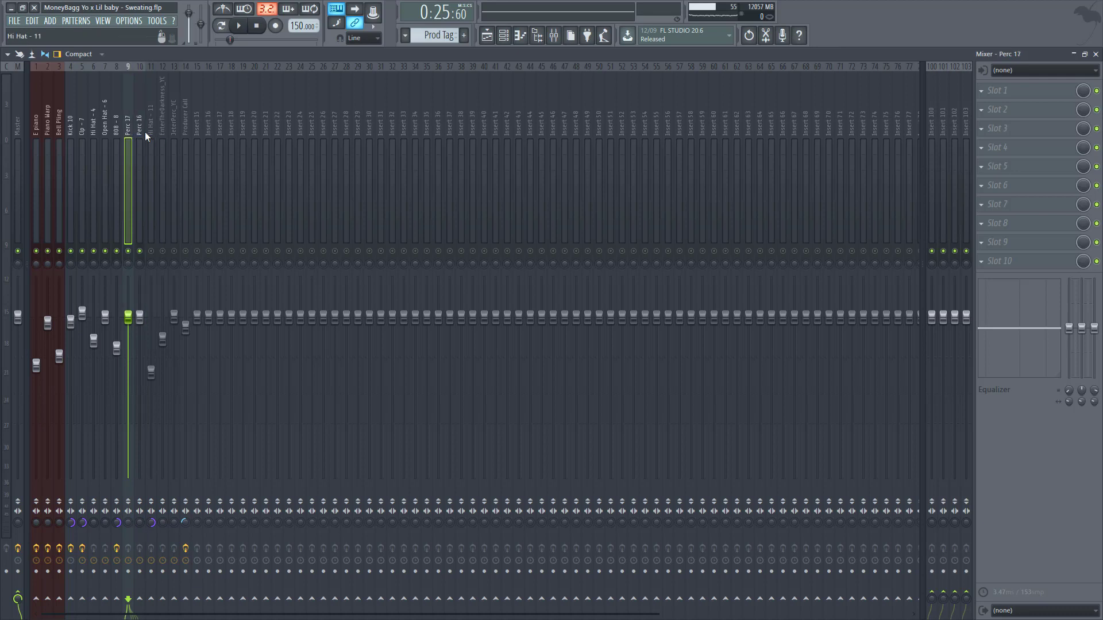
{"action": "left_click", "coordinate": [140, 131]}
{"action": "left_click", "coordinate": [127, 134]}
Step: Play the beat and switch between Perc 16 and Perc 17 to hear both percussion layers
{"action": "key", "text": "space"}
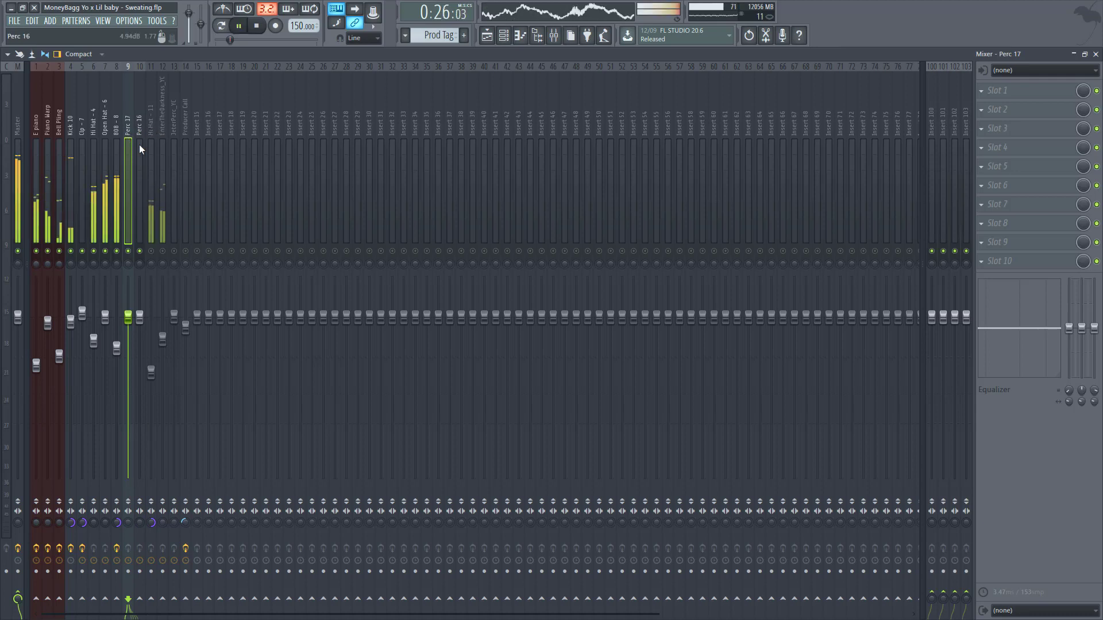
{"action": "left_click", "coordinate": [138, 143]}
{"action": "left_click", "coordinate": [118, 154]}
{"action": "left_click", "coordinate": [126, 156]}
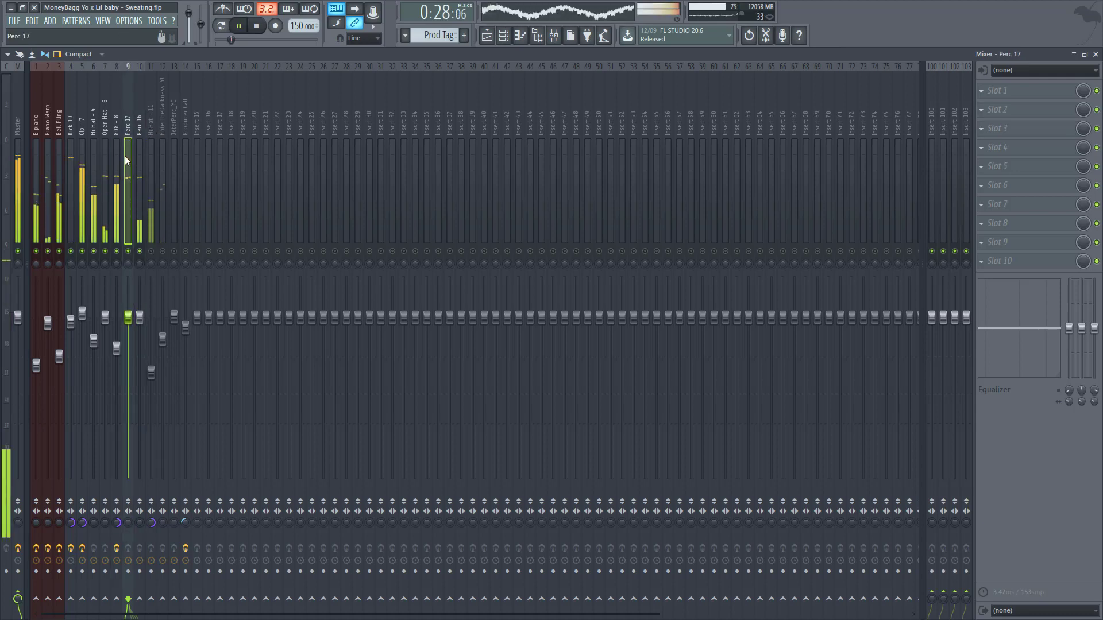
{"action": "key", "text": "space"}
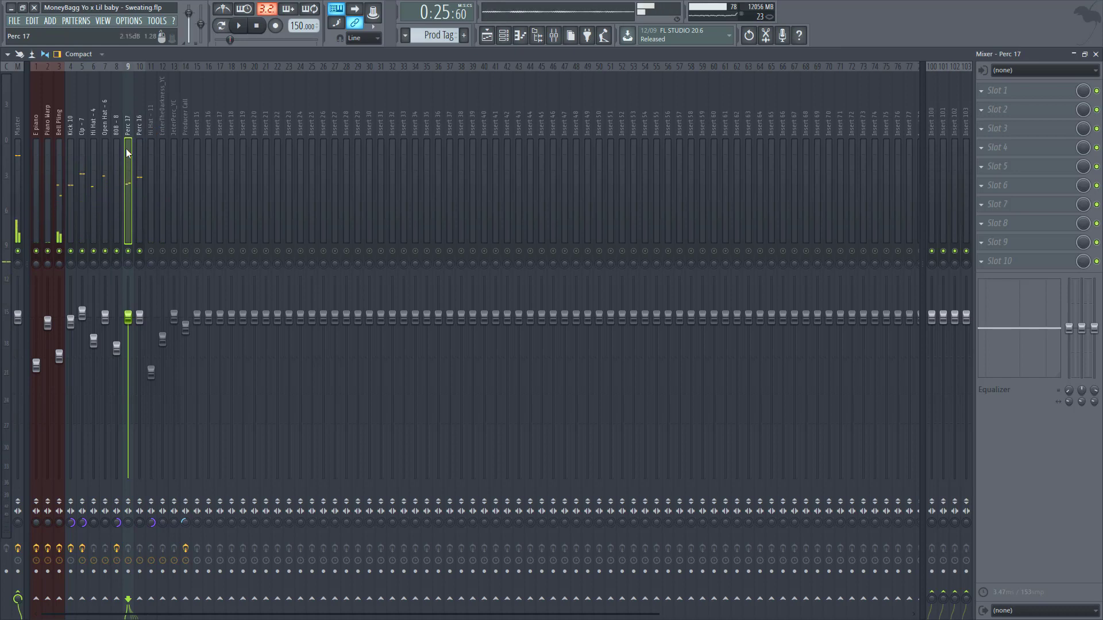
{"action": "left_click", "coordinate": [141, 151]}
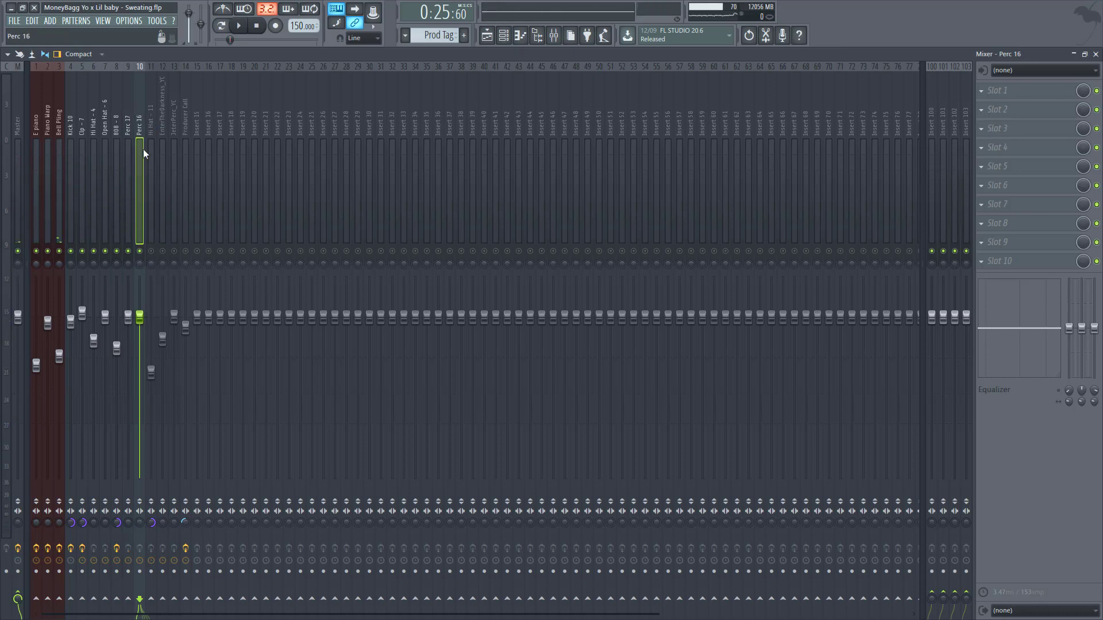
{"action": "left_click", "coordinate": [123, 146]}
{"action": "key", "text": "space"}
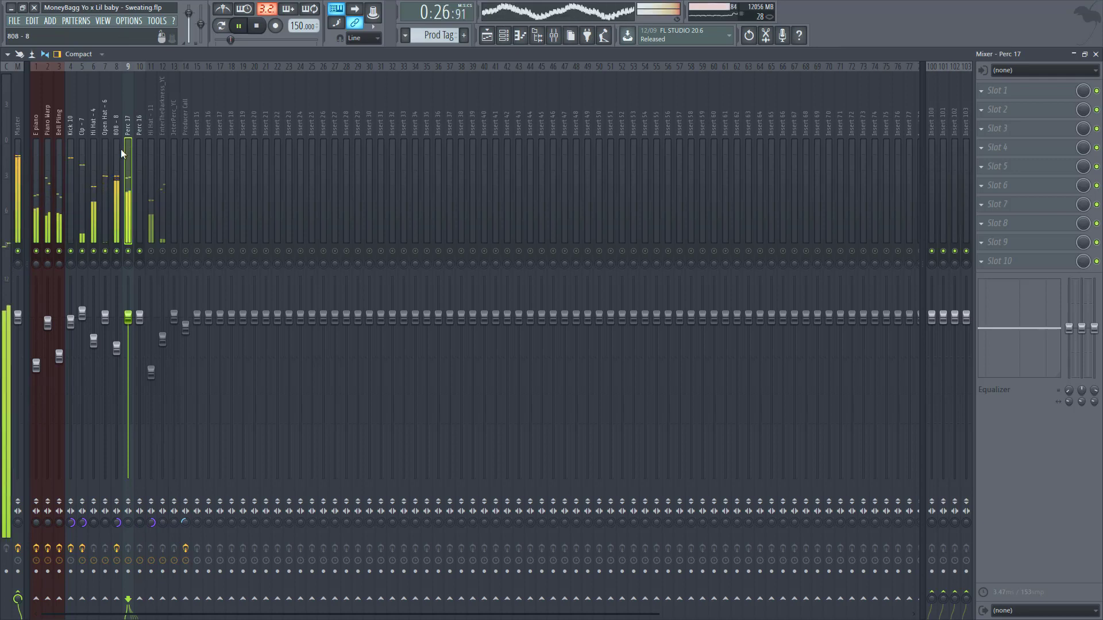
Step: Unmute insert 11 Hi Hat - 11 during playback, then stop the beat at 0:25
{"action": "left_click", "coordinate": [146, 165]}
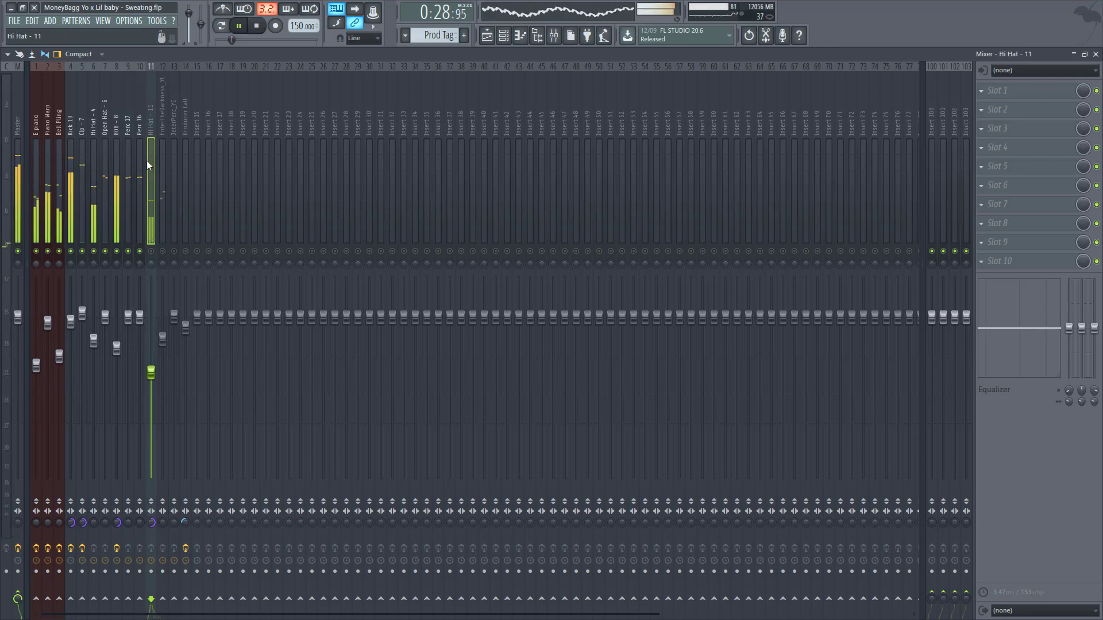
{"action": "left_click", "coordinate": [152, 252]}
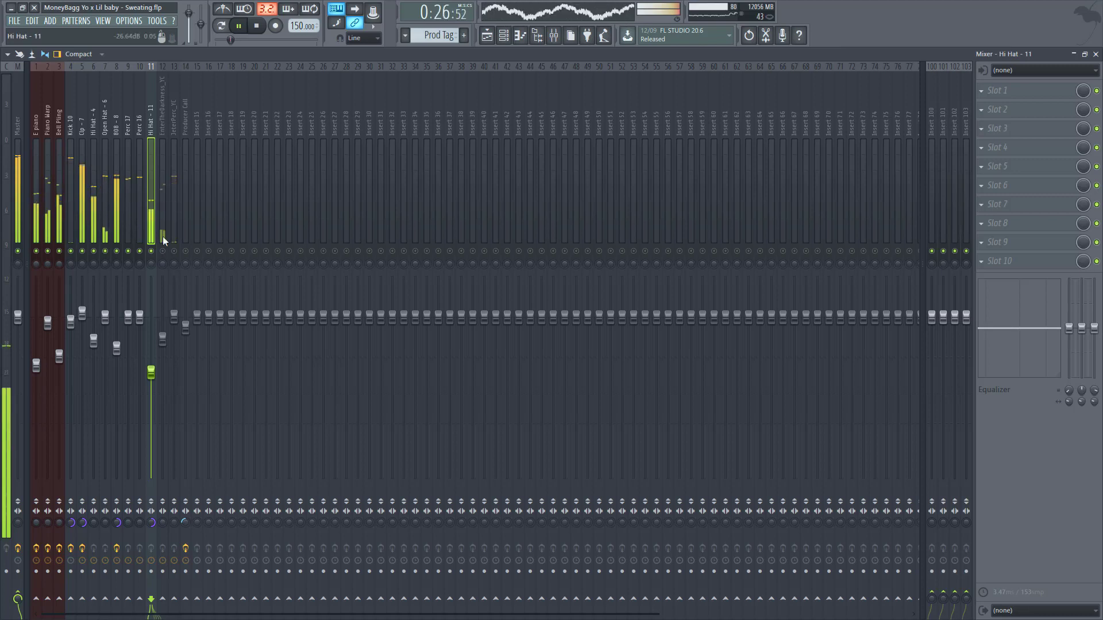
{"action": "key", "text": "space"}
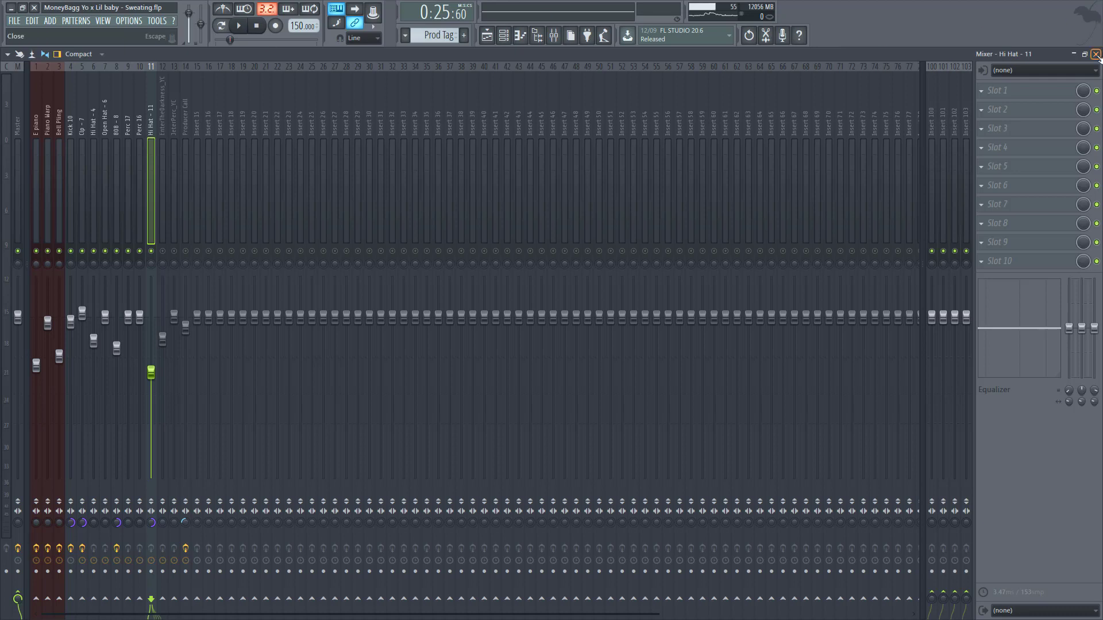
{"action": "left_click", "coordinate": [487, 35]}
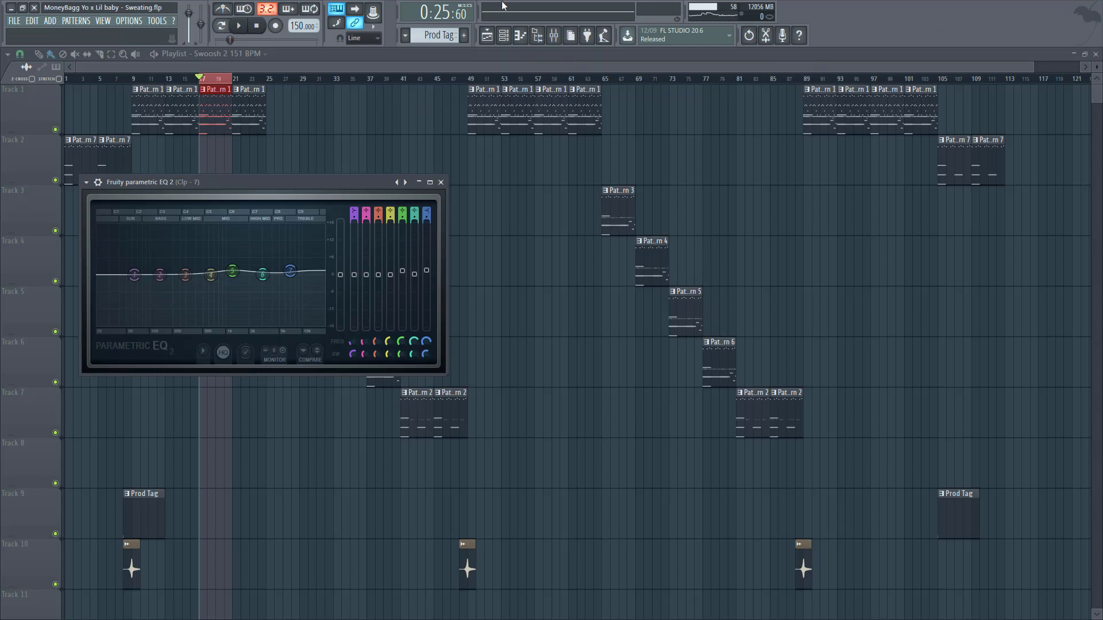
{"action": "left_click", "coordinate": [552, 37]}
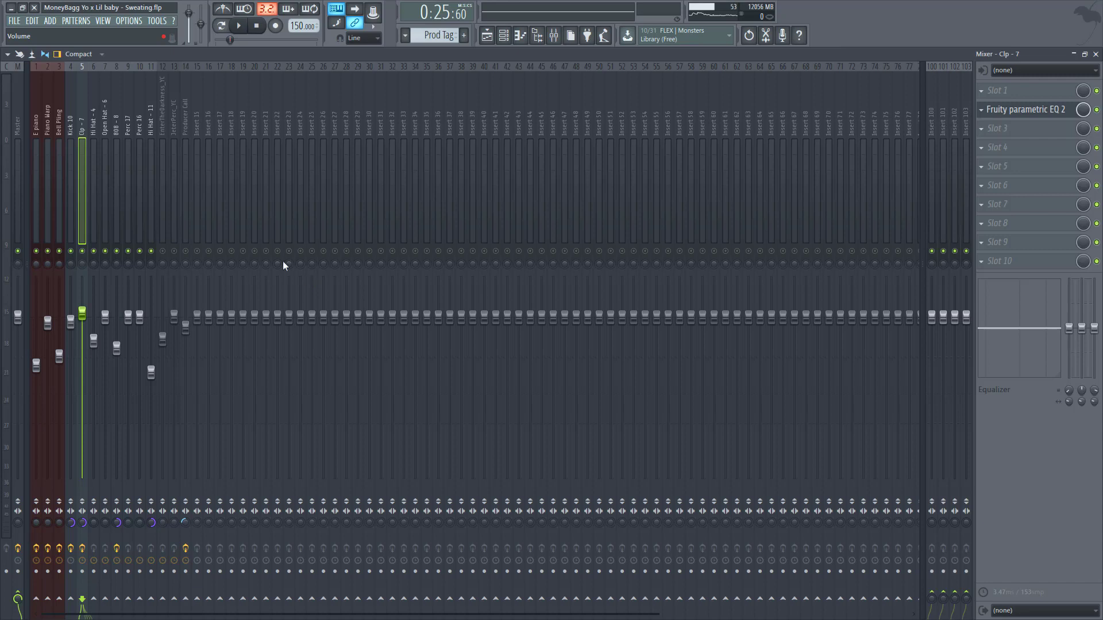
Step: Select insert 12 EnterTheDarkness_YC to show its empty effect slots
{"action": "left_click", "coordinate": [164, 167]}
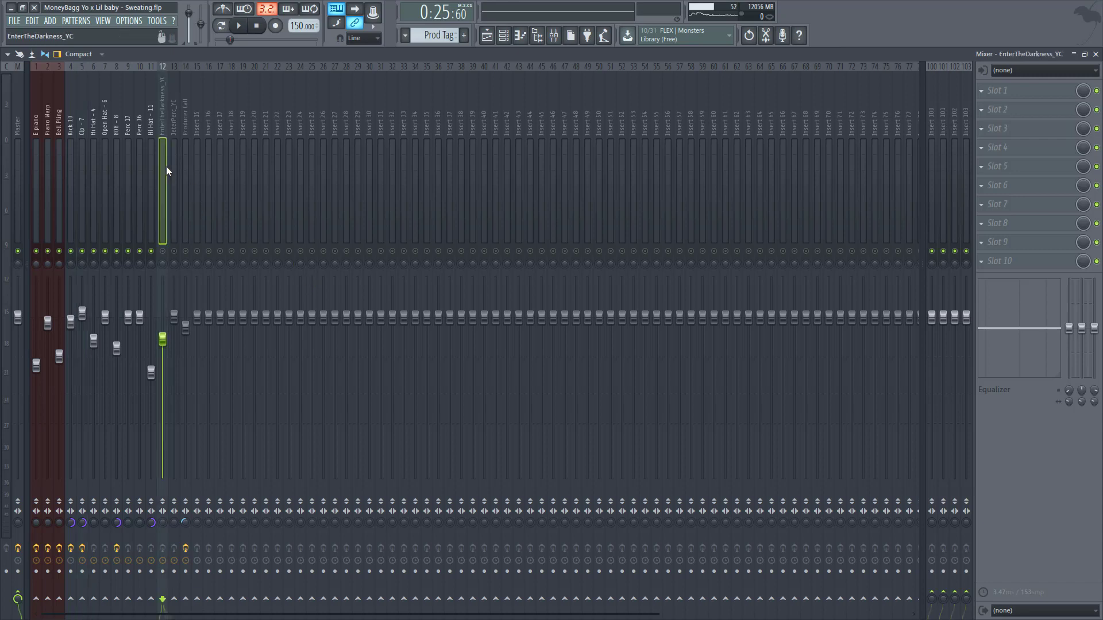
Step: Unmute the EnterTheDarkness_YC insert and play the beat to hear it
{"action": "left_click", "coordinate": [163, 252]}
{"action": "key", "text": "space"}
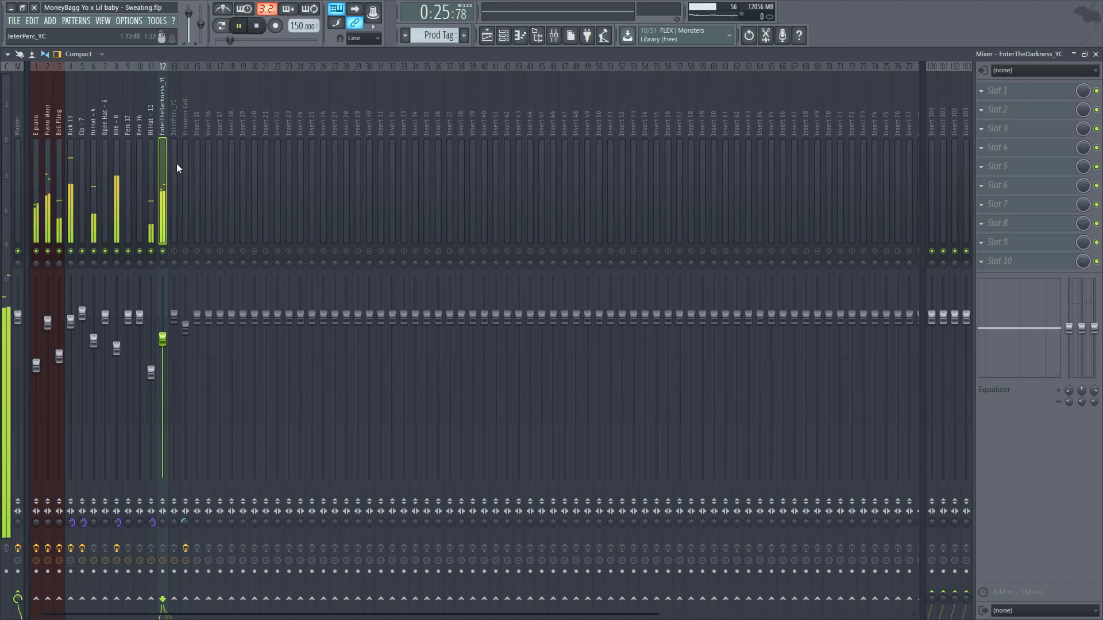
{"action": "key", "text": "space"}
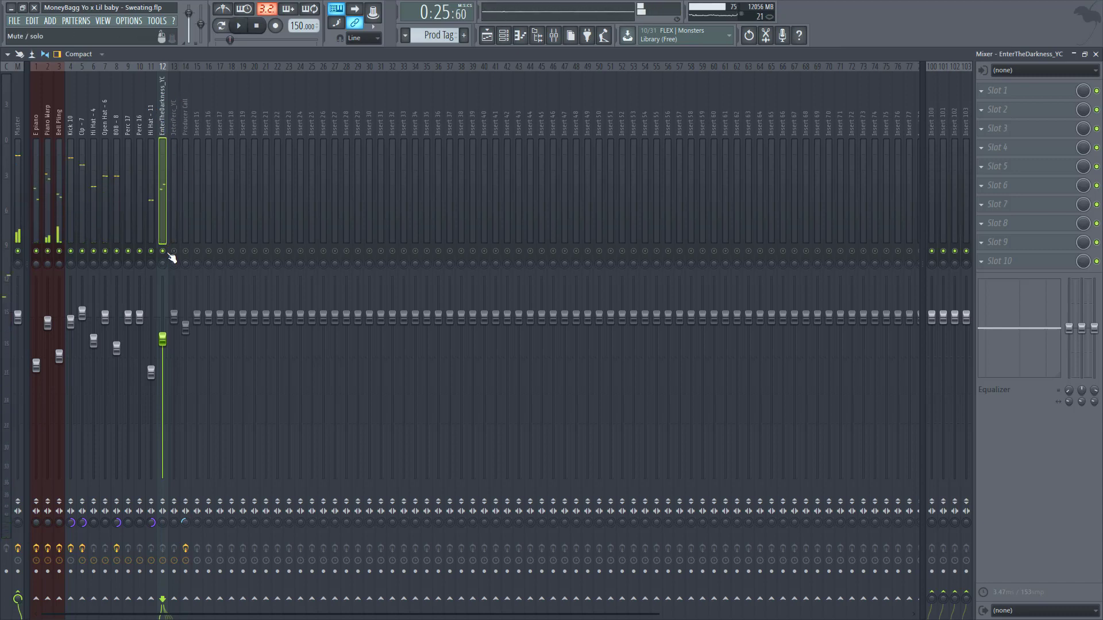
{"action": "key", "text": "space"}
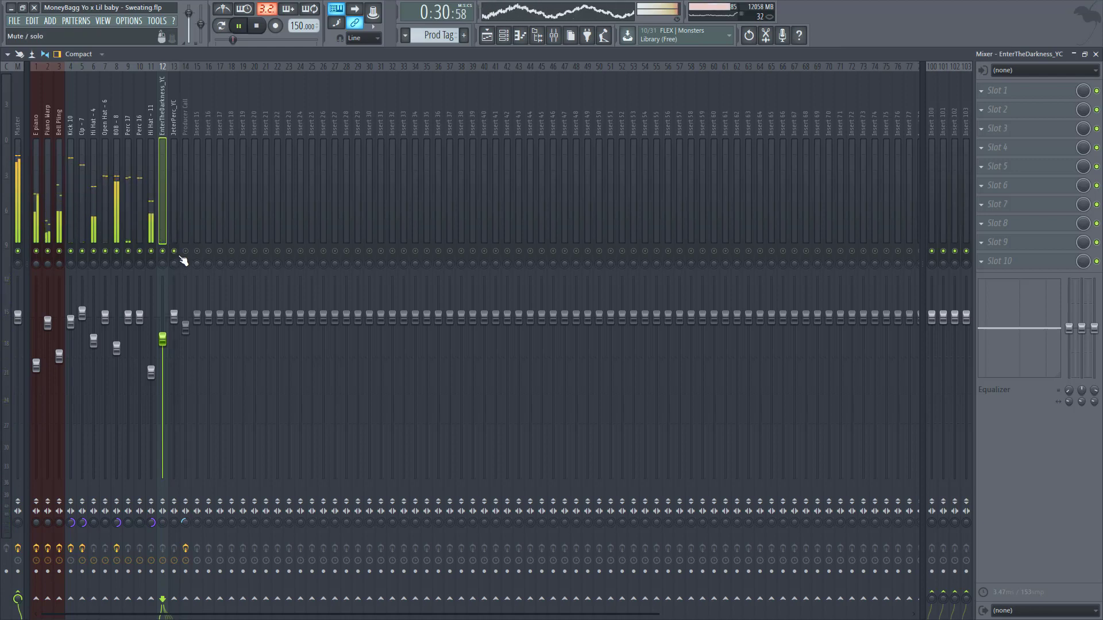
Step: Stop playback and briefly solo insert 13 JeterPerc_YC, then release the solo
{"action": "left_click", "coordinate": [174, 221]}
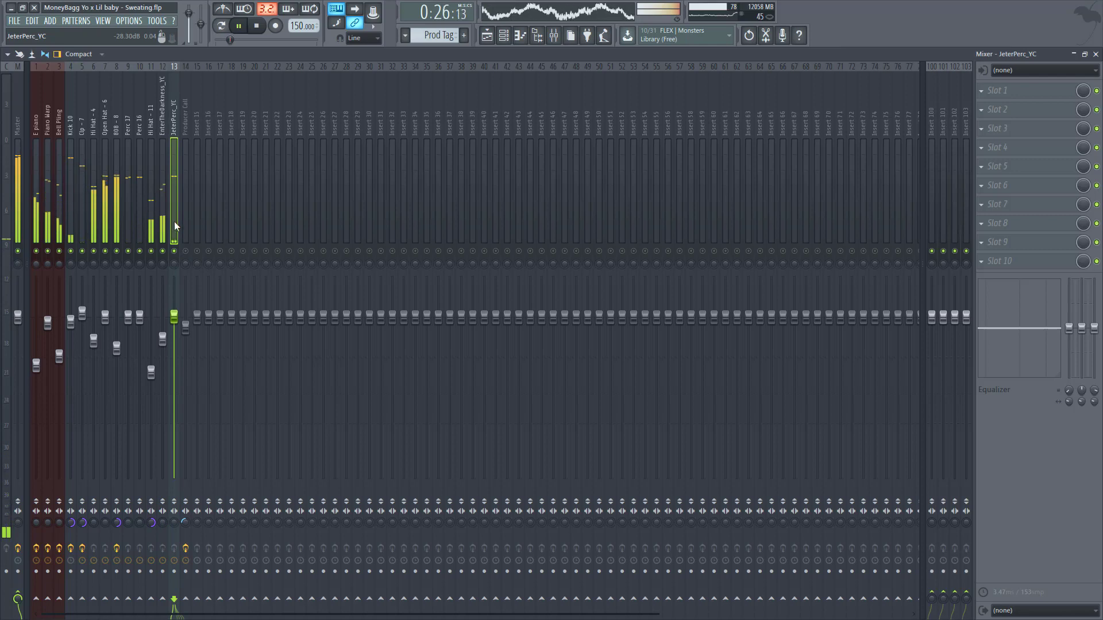
{"action": "key", "text": "space"}
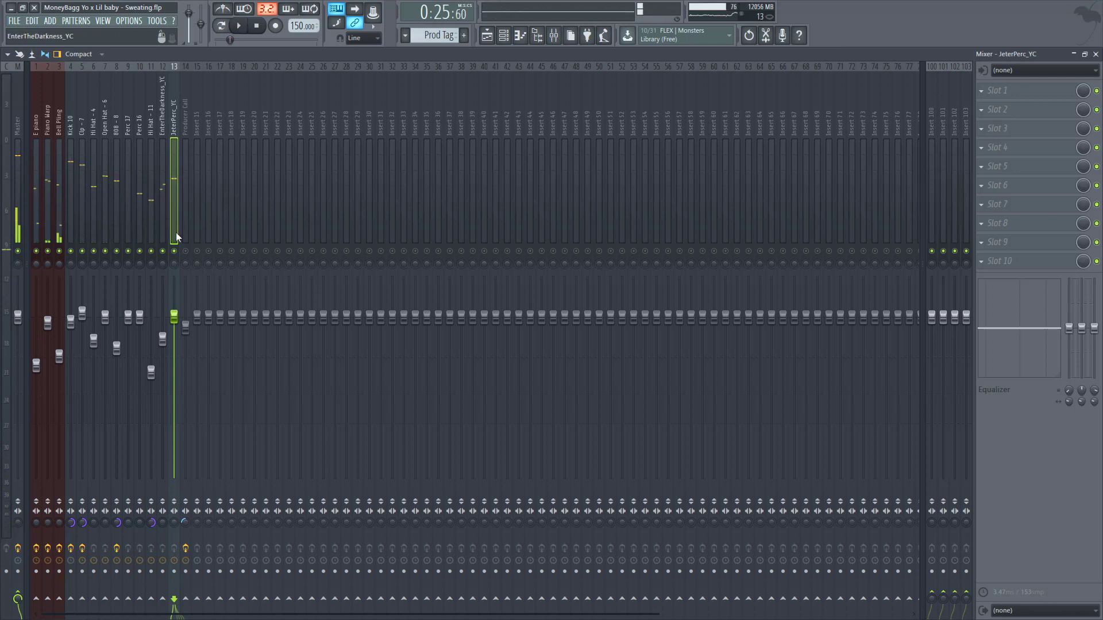
{"action": "right_click", "coordinate": [173, 251]}
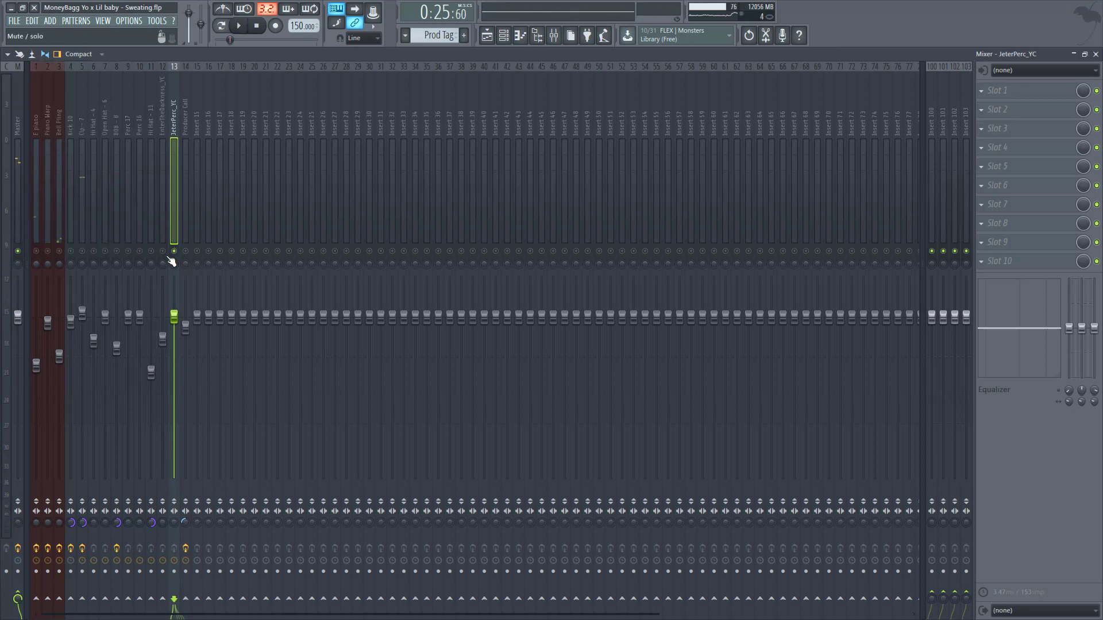
{"action": "right_click", "coordinate": [174, 251]}
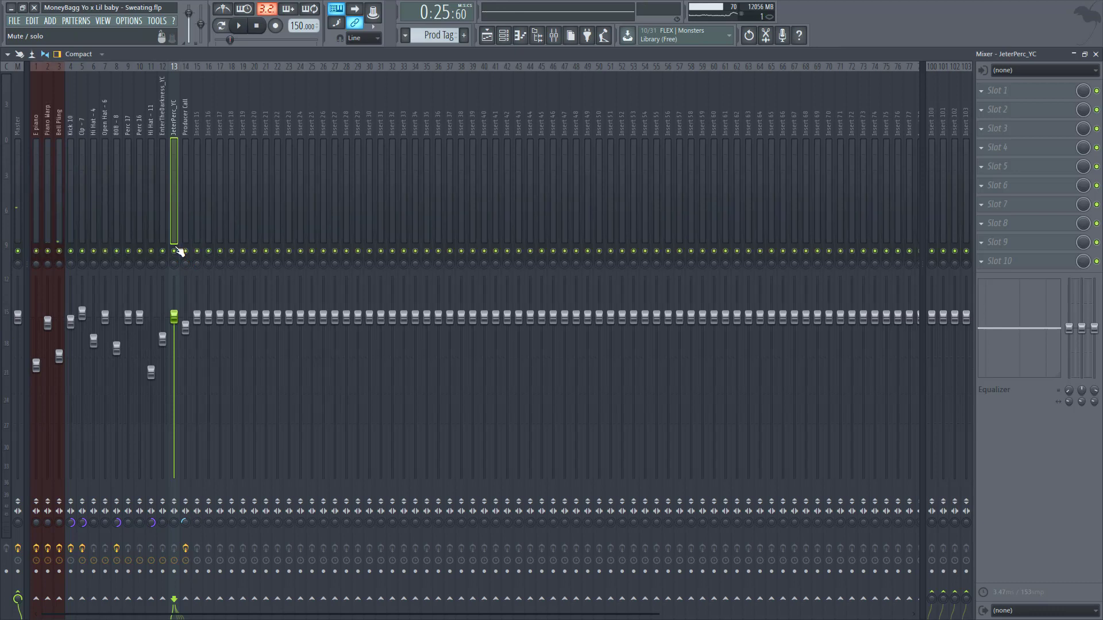
Step: Play the beat while stepping from Producer Call and JeterPerc_YC back to the E piano insert
{"action": "left_click", "coordinate": [185, 166]}
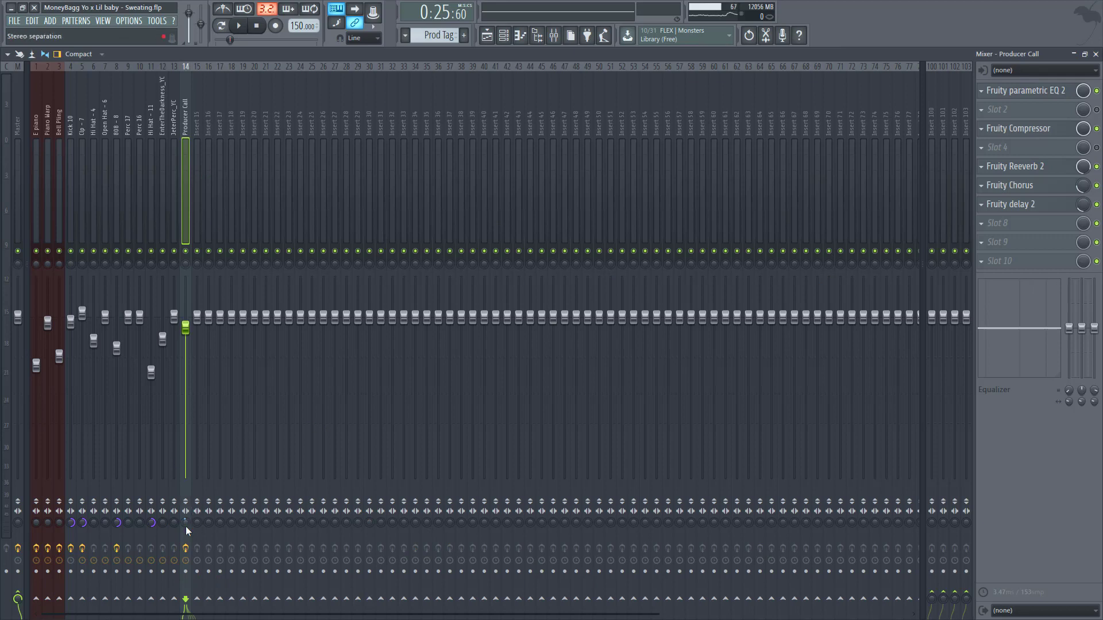
{"action": "left_click", "coordinate": [178, 136]}
{"action": "key", "text": "space"}
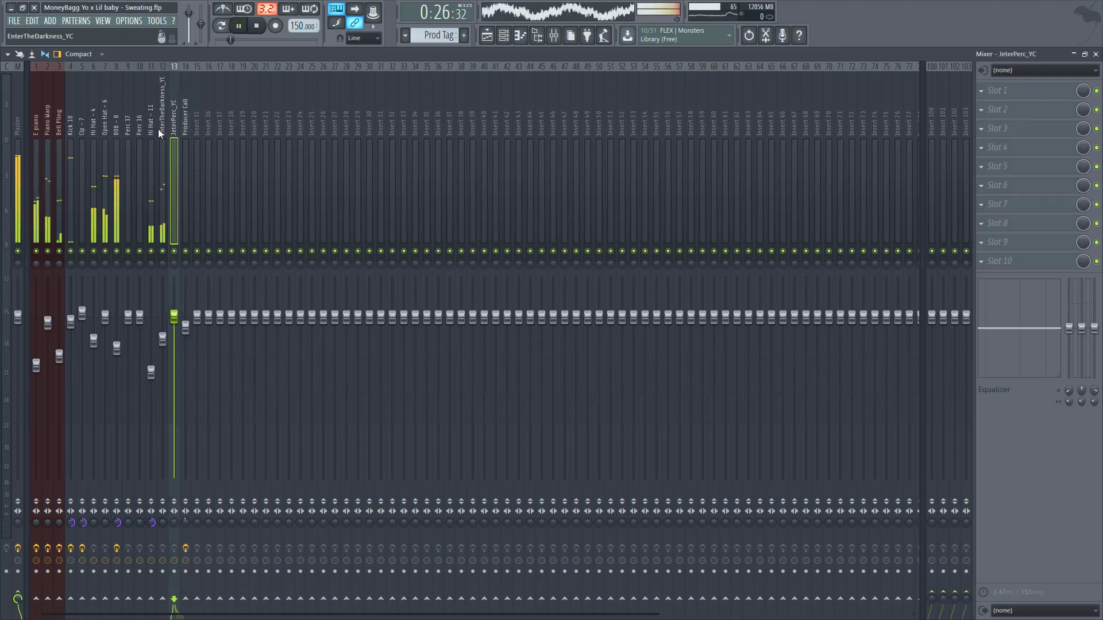
{"action": "left_click", "coordinate": [160, 160]}
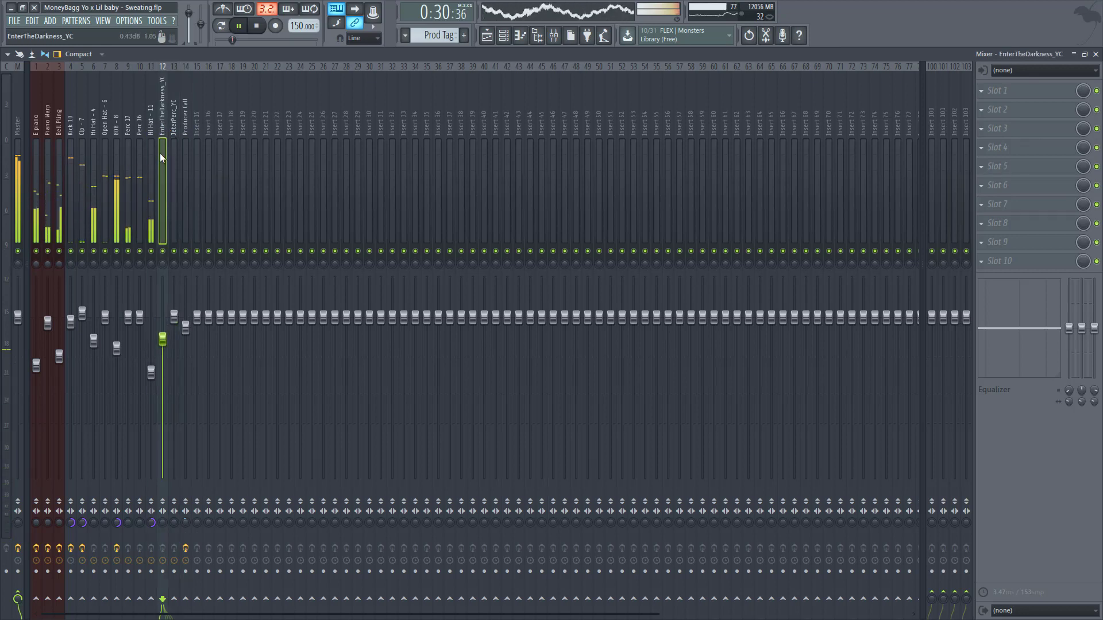
{"action": "left_click", "coordinate": [128, 175]}
{"action": "left_click", "coordinate": [71, 184]}
{"action": "left_click", "coordinate": [36, 188]}
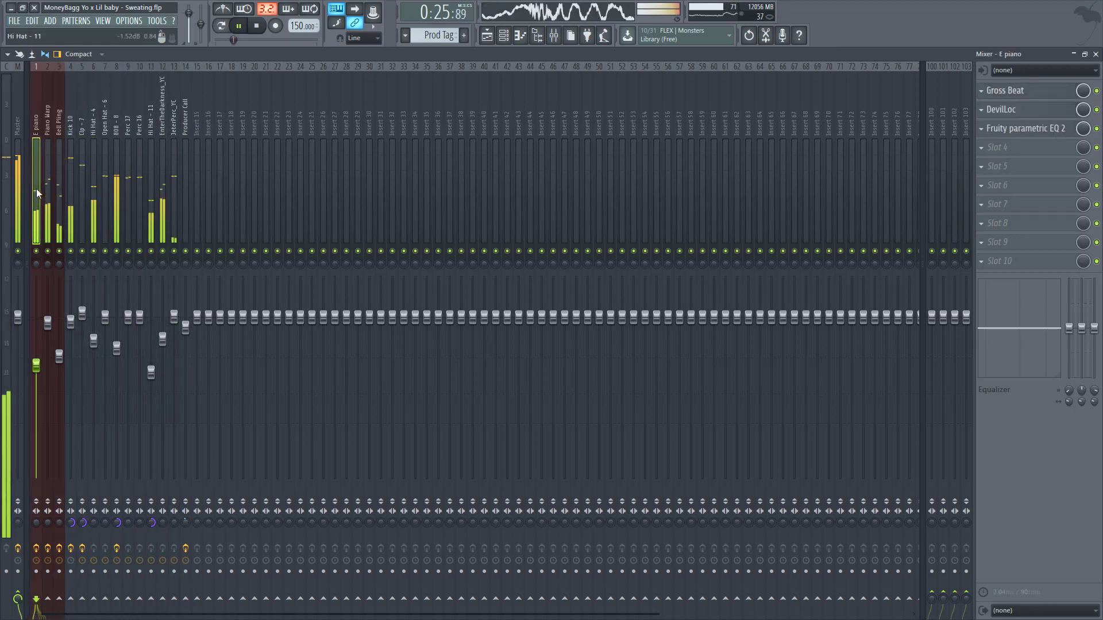
Step: Stop playback, select the Master, and switch off its Fruity parametric EQ 2 and Ozone 8
{"action": "left_click", "coordinate": [94, 169]}
{"action": "key", "text": "space"}
{"action": "left_click", "coordinate": [19, 159]}
{"action": "left_click", "coordinate": [1097, 90]}
{"action": "left_click", "coordinate": [1097, 128]}
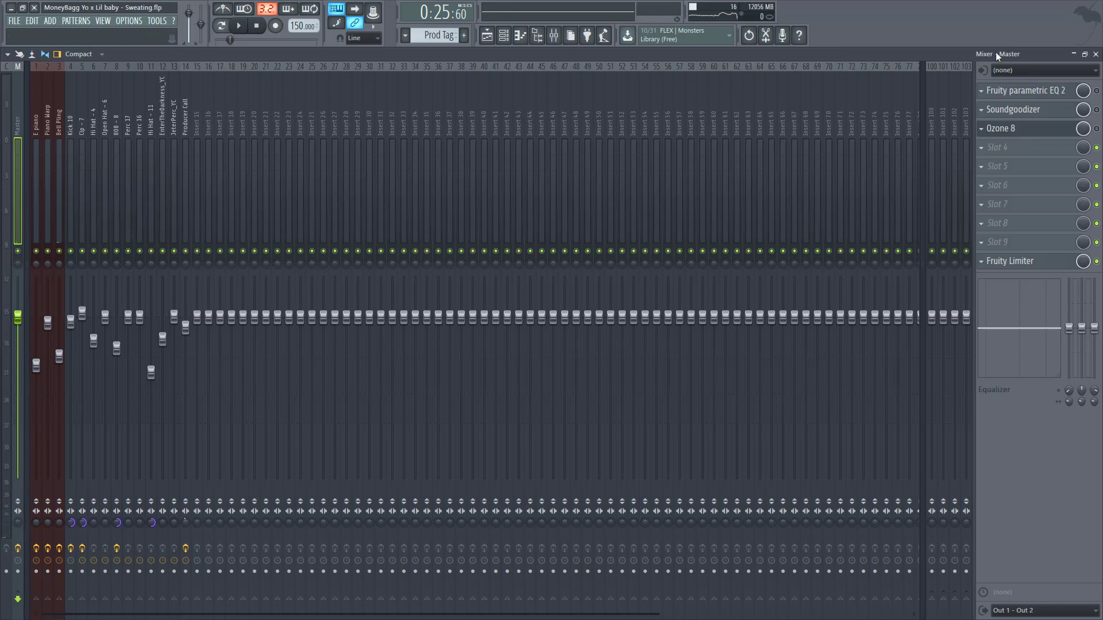
Step: Audition the Master's Fruity Limiter and Ozone 8, ending in the Fruity parametric EQ 2 window
{"action": "key", "text": "space"}
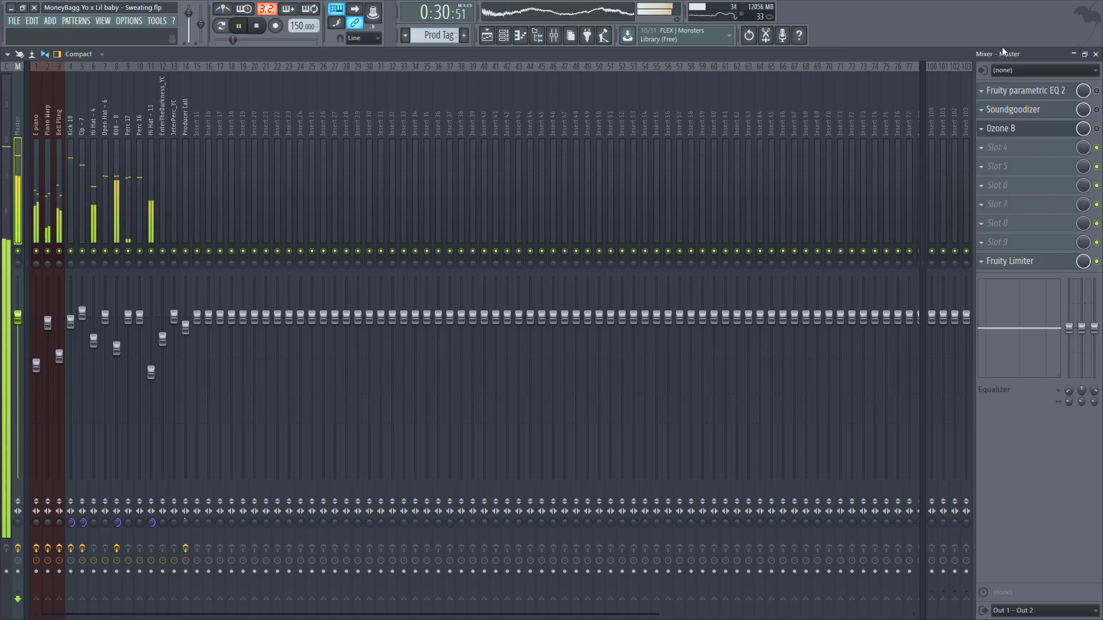
{"action": "left_click", "coordinate": [1010, 268]}
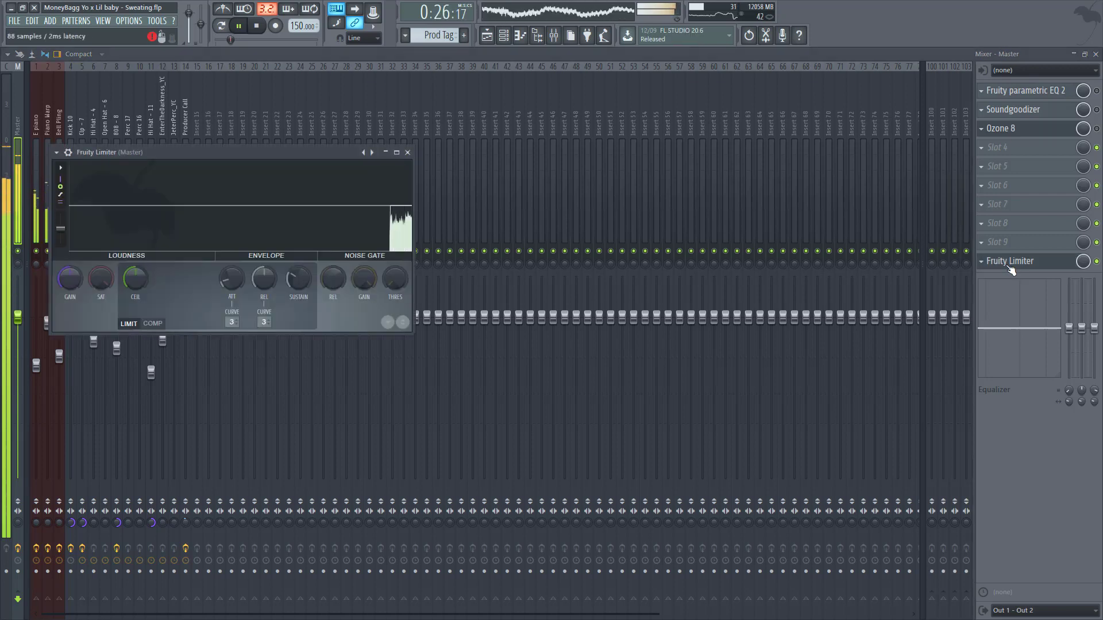
{"action": "key", "text": "space"}
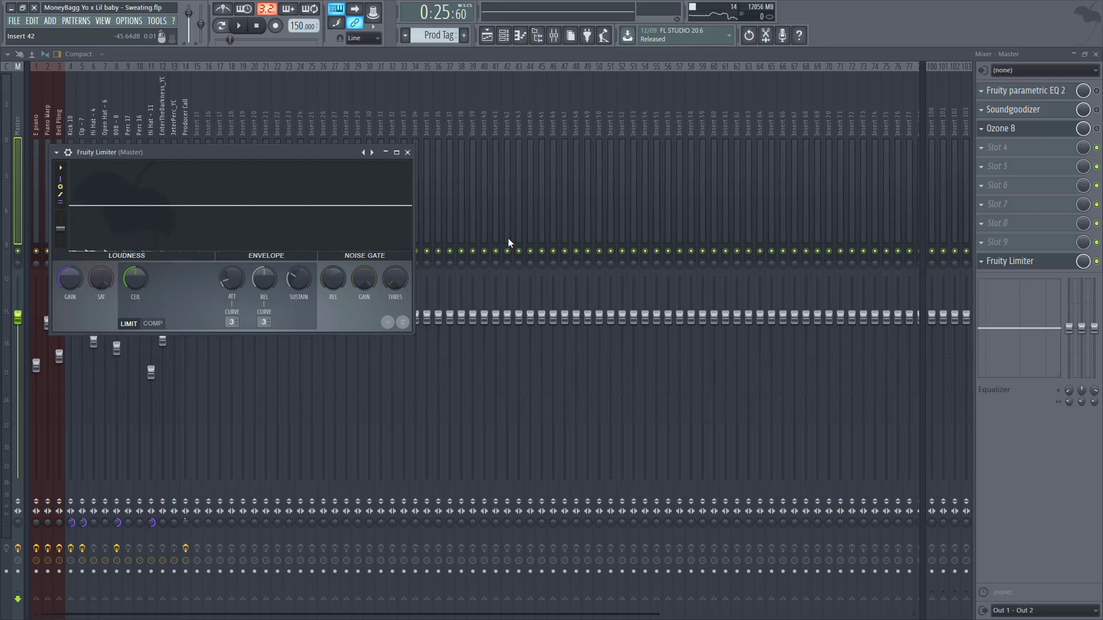
{"action": "left_click", "coordinate": [407, 152]}
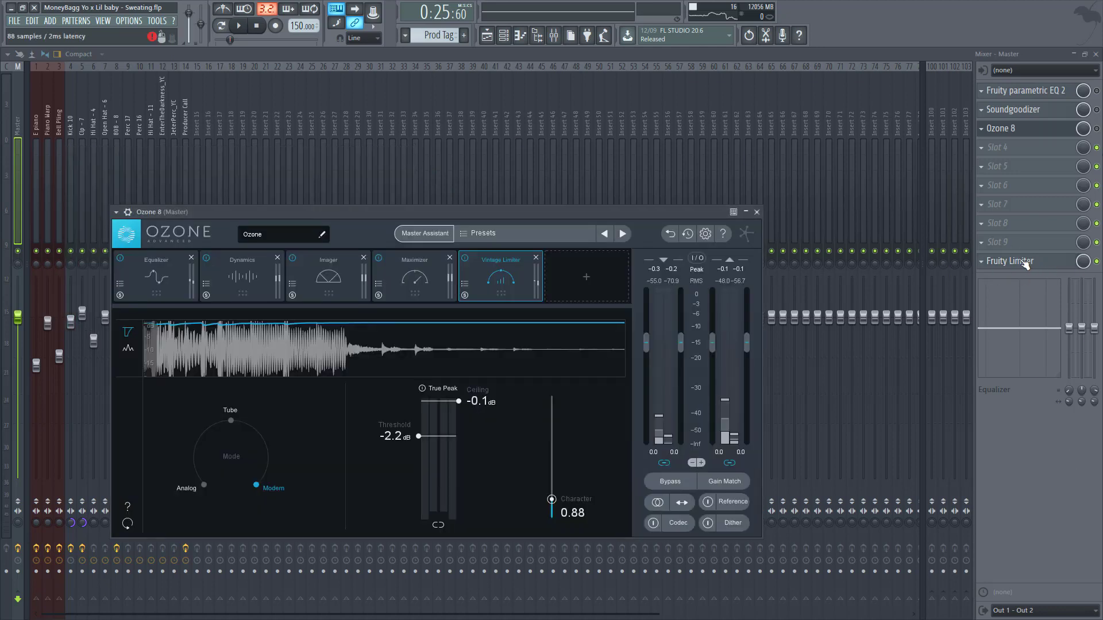
{"action": "left_click", "coordinate": [1030, 92]}
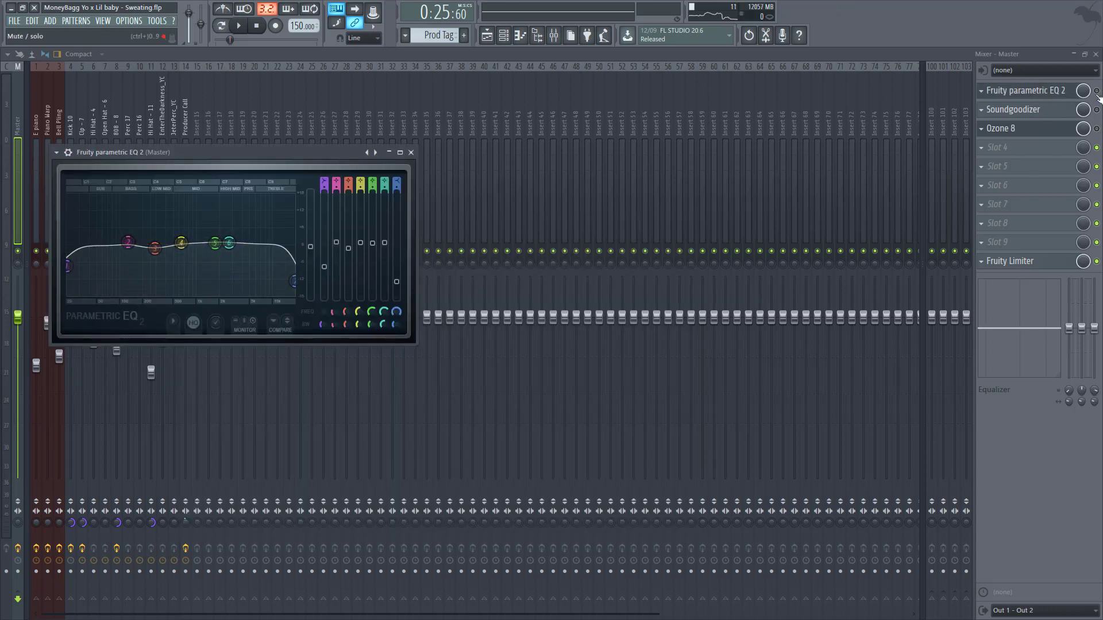
{"action": "key", "text": "Escape"}
{"action": "left_click", "coordinate": [1029, 128]}
{"action": "left_click", "coordinate": [1053, 93]}
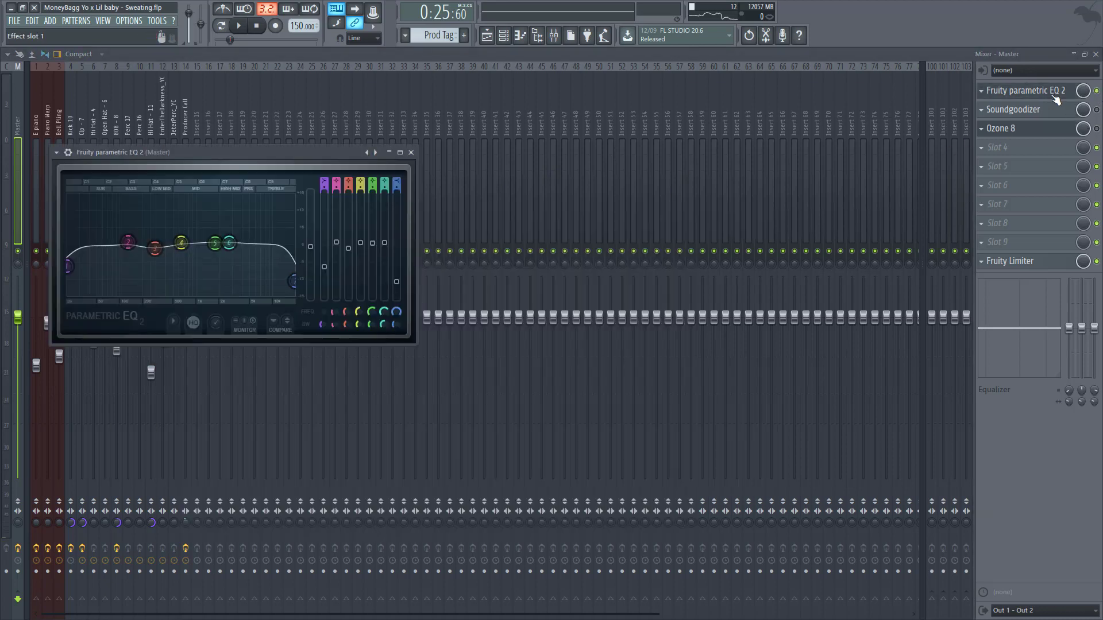
{"action": "key", "text": "space"}
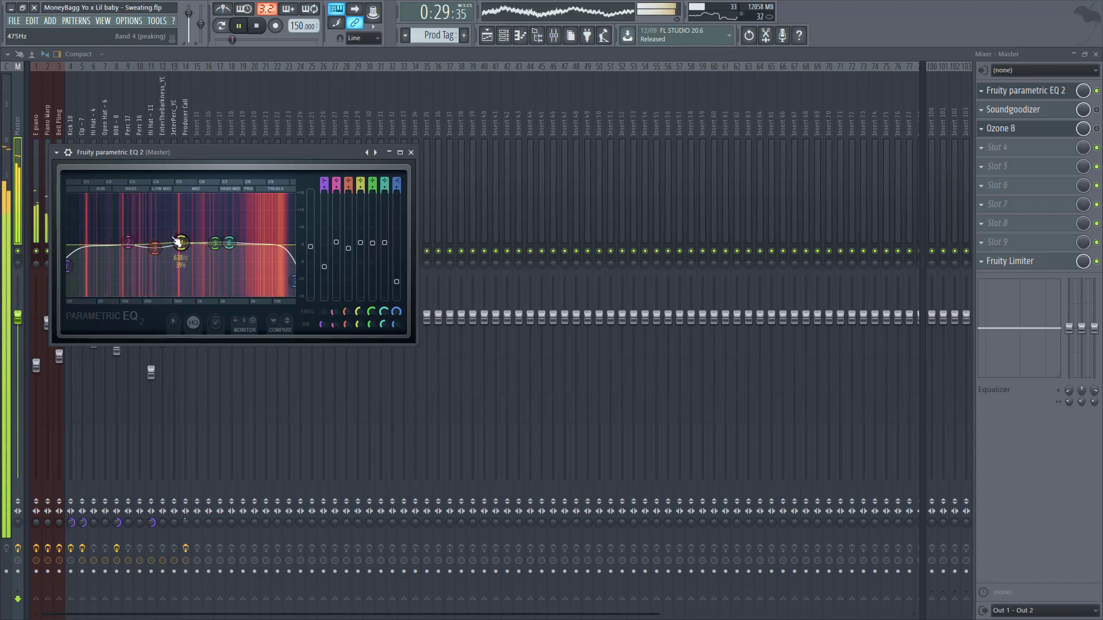
{"action": "key", "text": "space"}
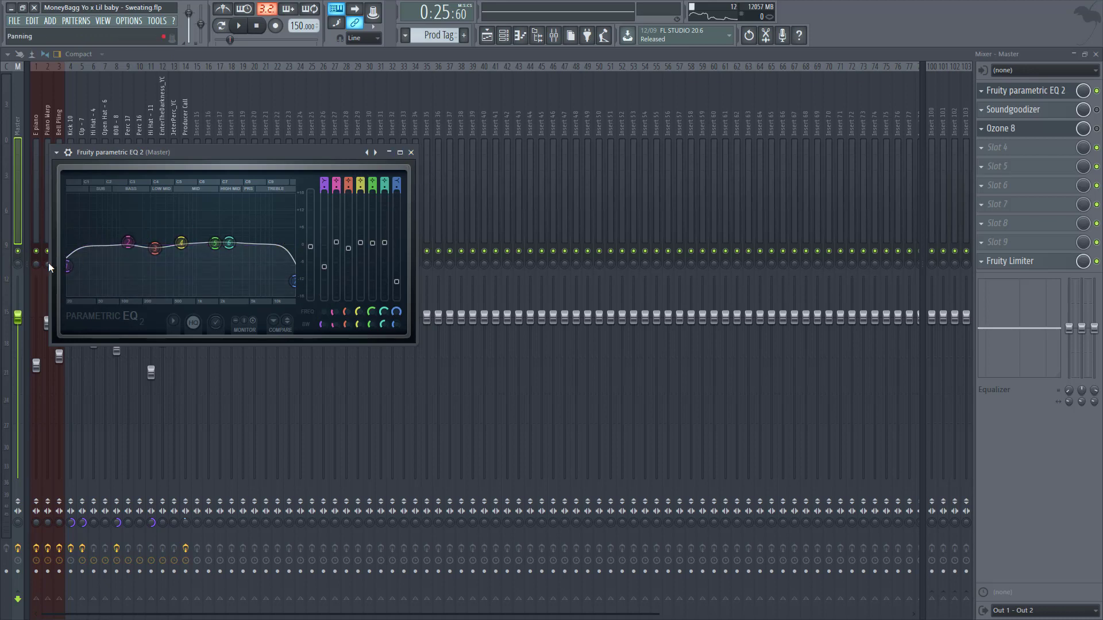
Step: Compare the Master's Ozone 8 and Soundgoodizer by playing the beat twice
{"action": "left_click", "coordinate": [411, 152]}
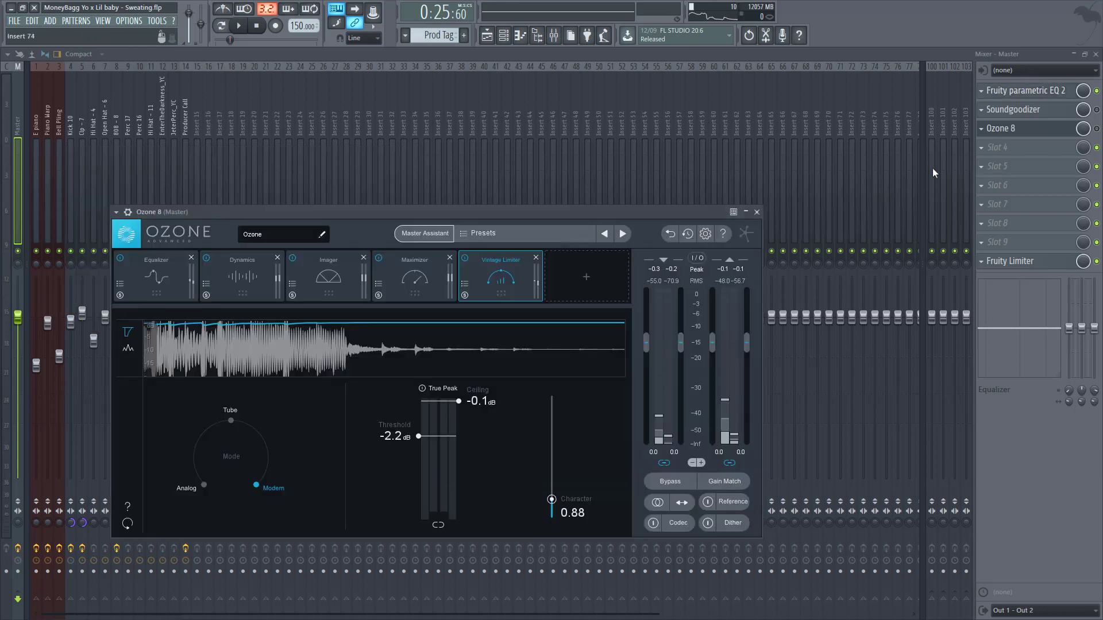
{"action": "left_click", "coordinate": [1022, 109]}
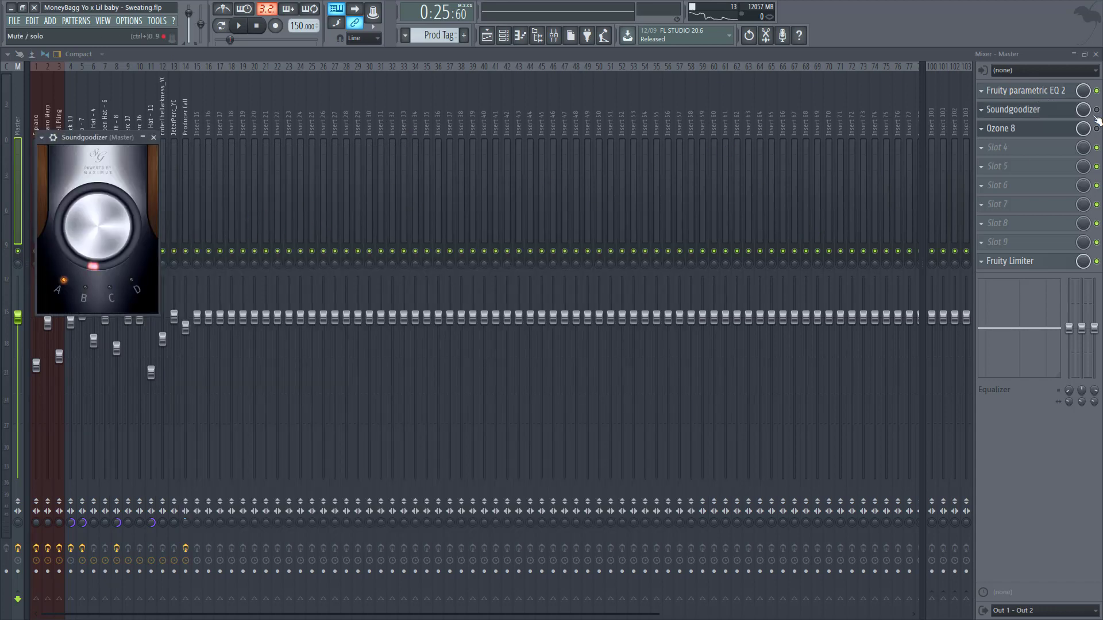
{"action": "key", "text": "Escape"}
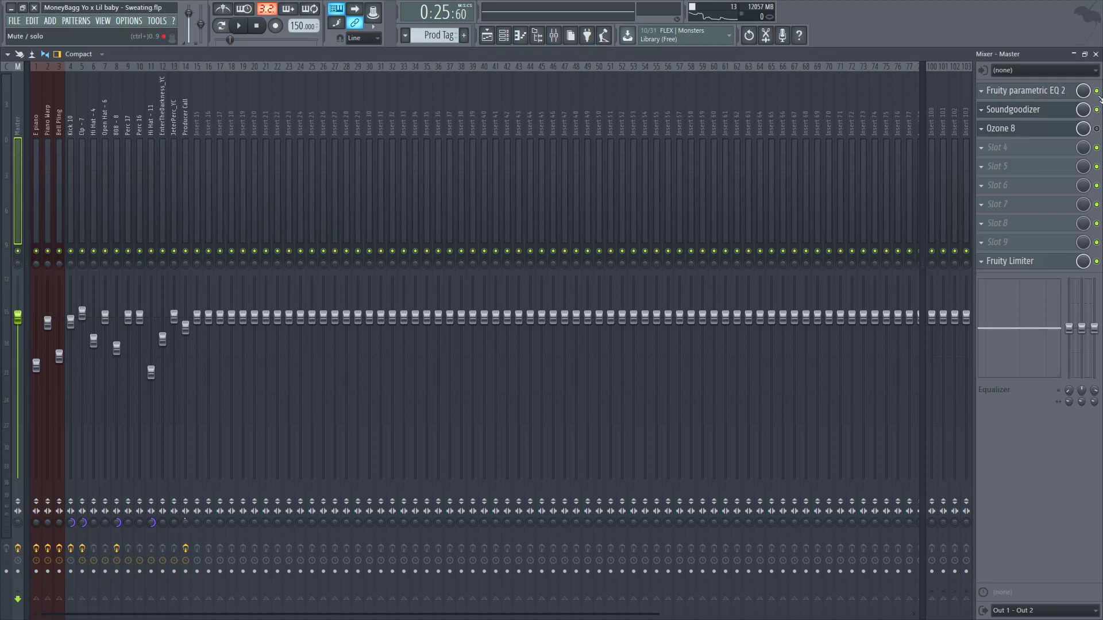
{"action": "key", "text": "space"}
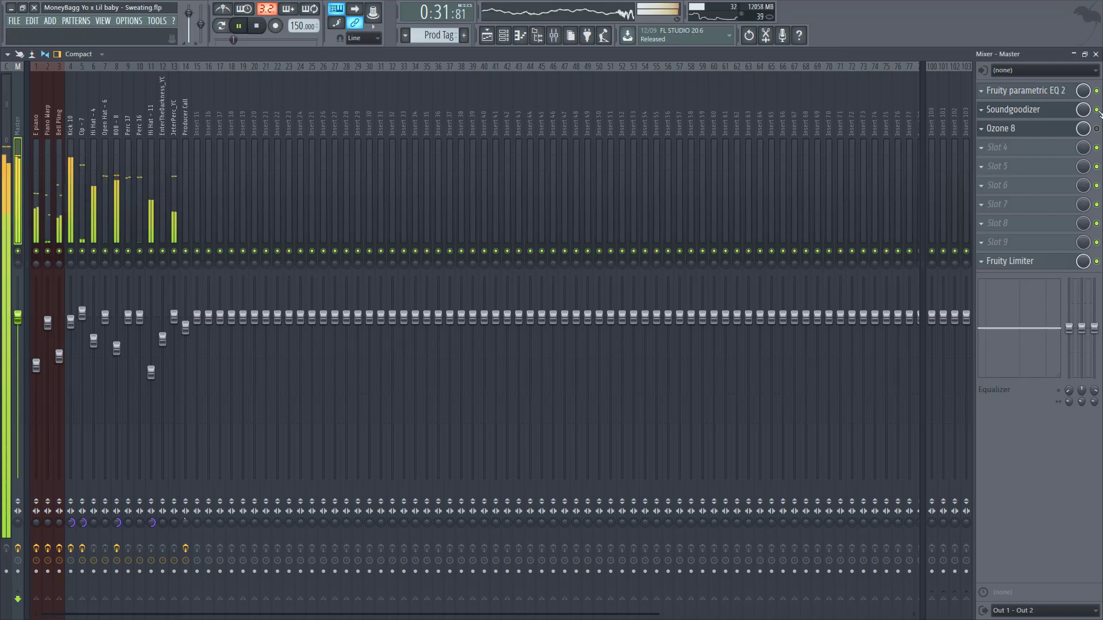
{"action": "key", "text": "space"}
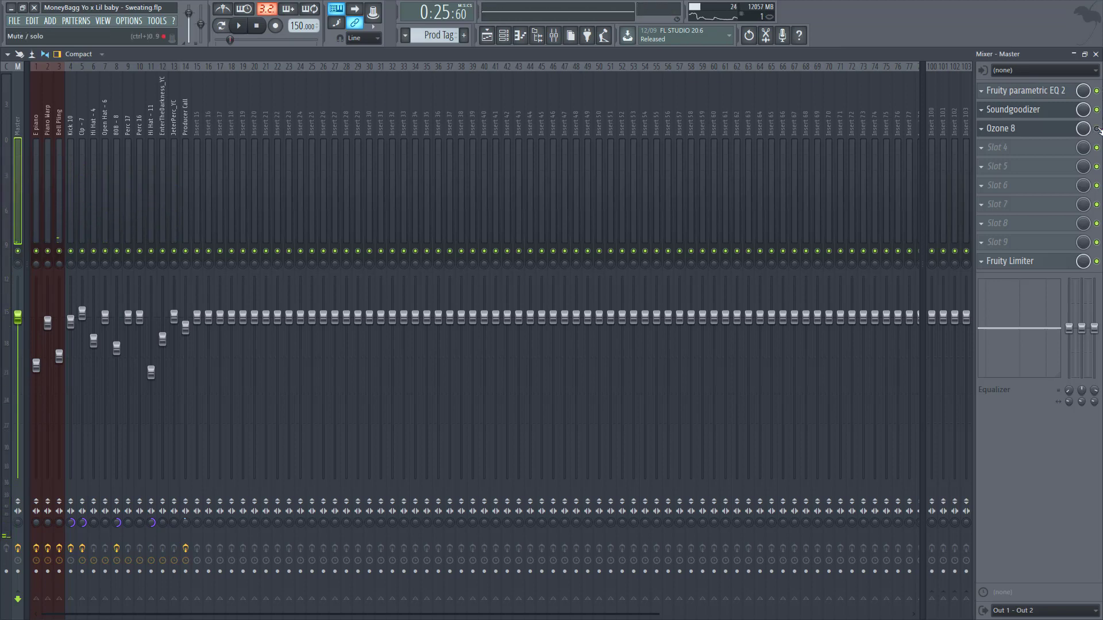
{"action": "key", "text": "space"}
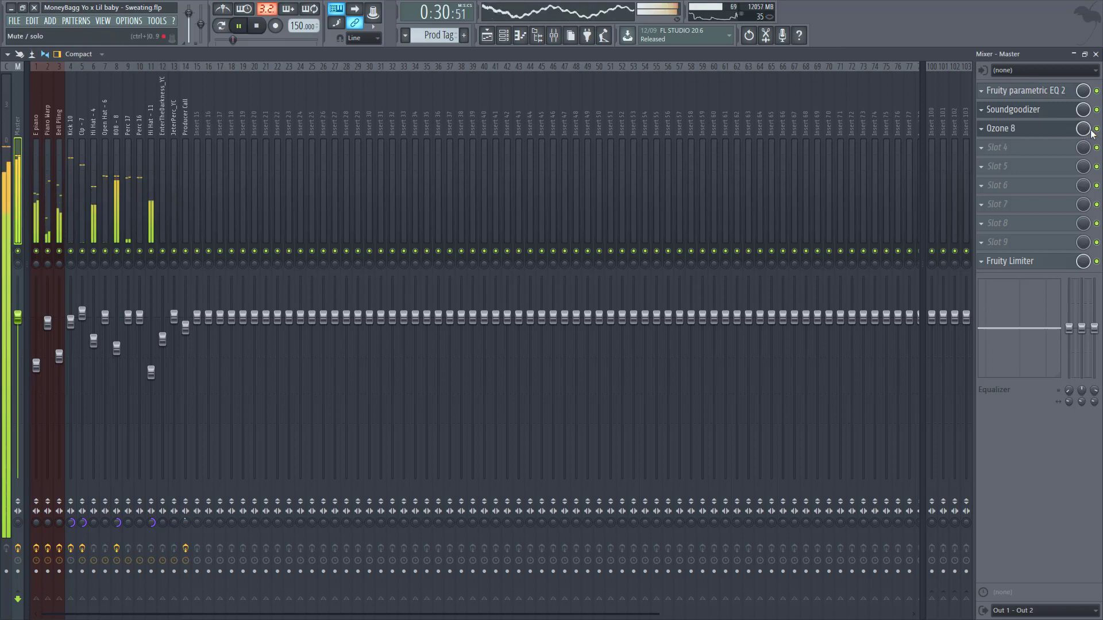
{"action": "key", "text": "space"}
Step: Reopen Ozone 8 and show its Equalizer module with Band 1 at 106.2 Hz
{"action": "left_click", "coordinate": [1044, 129]}
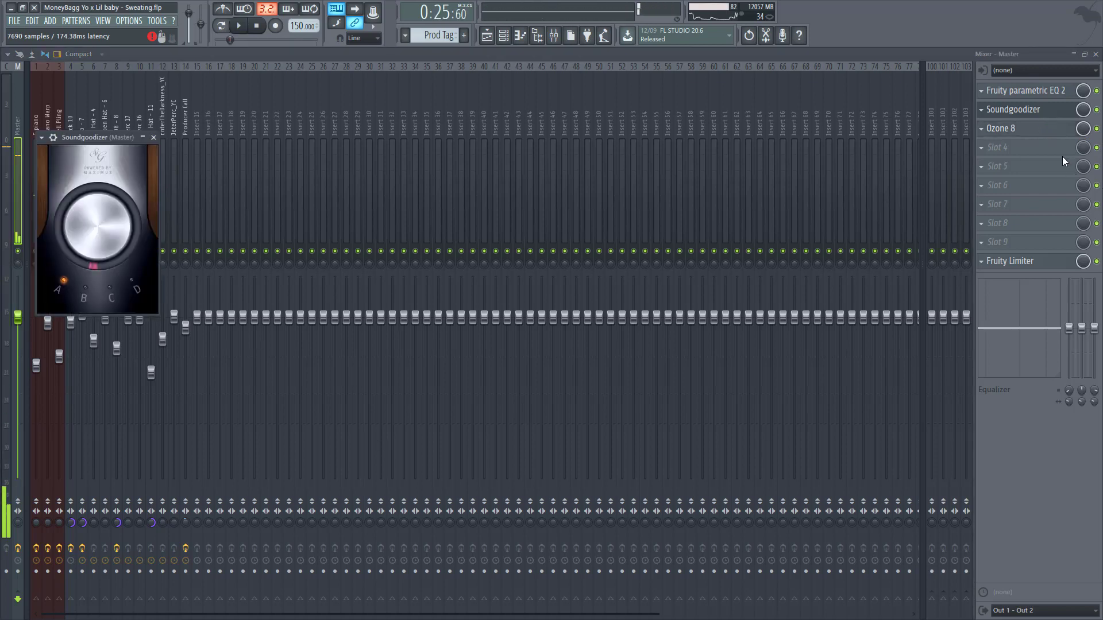
{"action": "left_click", "coordinate": [1052, 135]}
{"action": "left_click", "coordinate": [166, 294]}
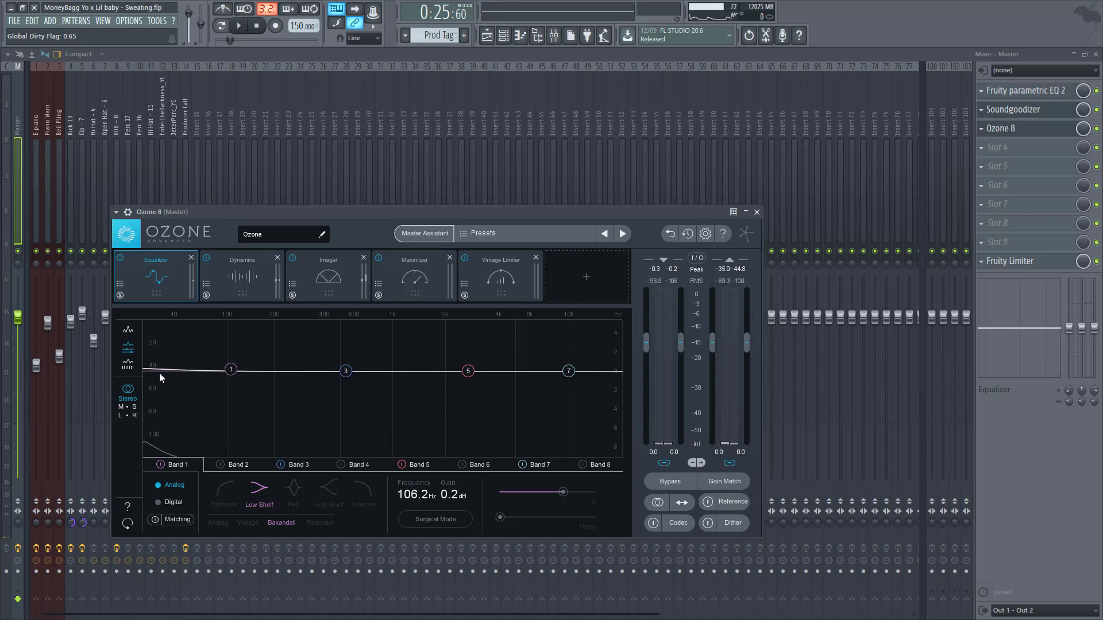
Step: Nudge EQ Band 1 to 107.1 Hz, then audition Ozone's Dynamics bands 1 to 4
{"action": "left_click_drag", "start_coordinate": [227, 369], "coordinate": [232, 370]}
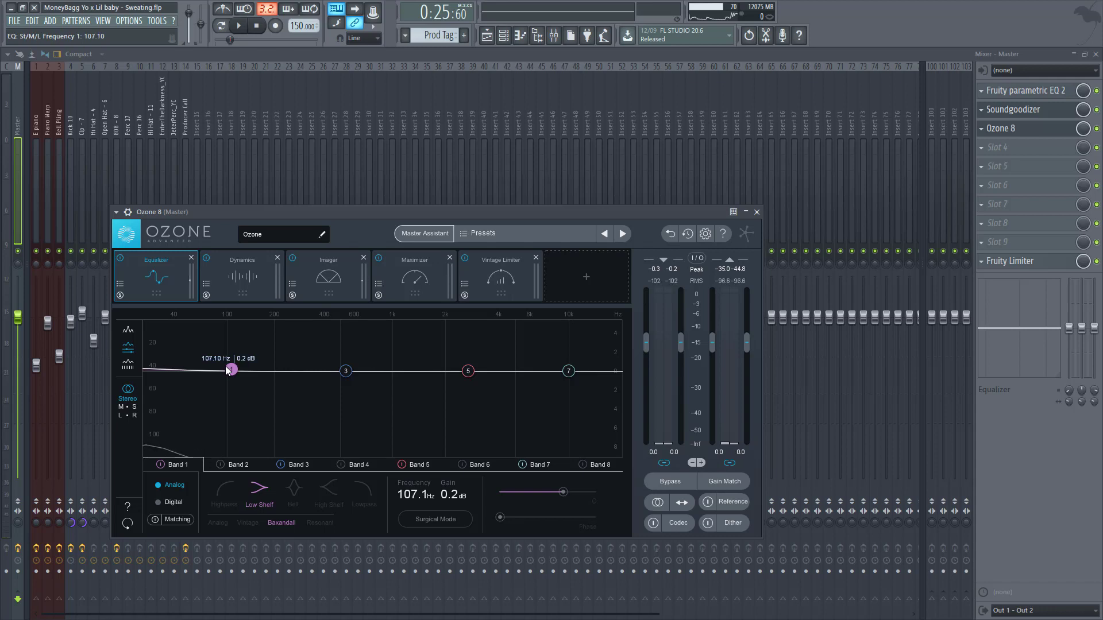
{"action": "left_click", "coordinate": [258, 277]}
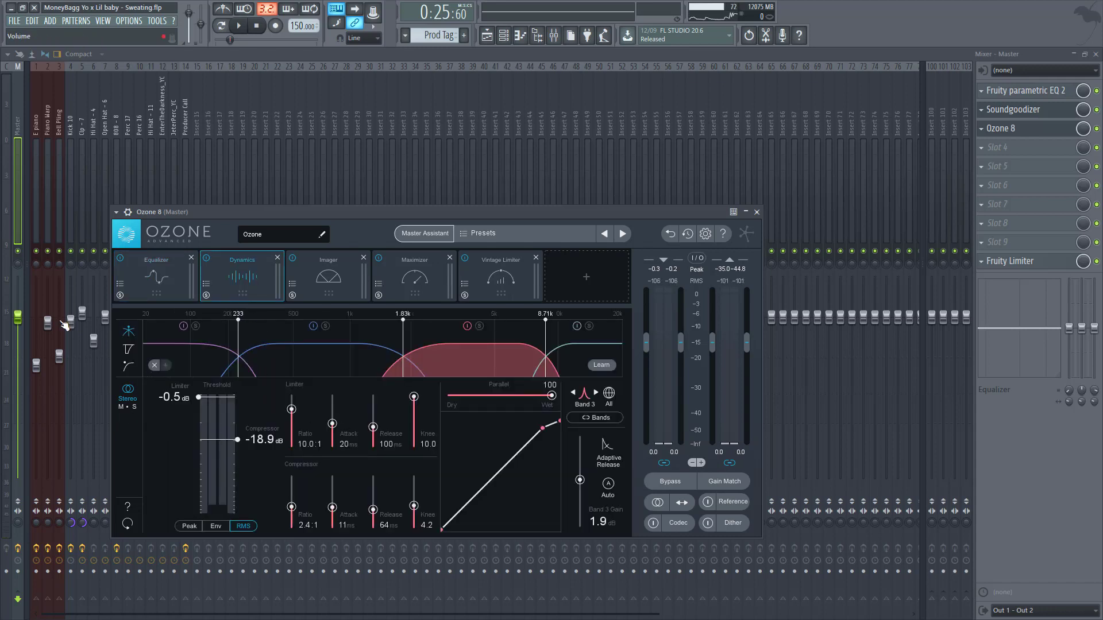
{"action": "left_click", "coordinate": [333, 345]}
{"action": "left_click", "coordinate": [197, 359]}
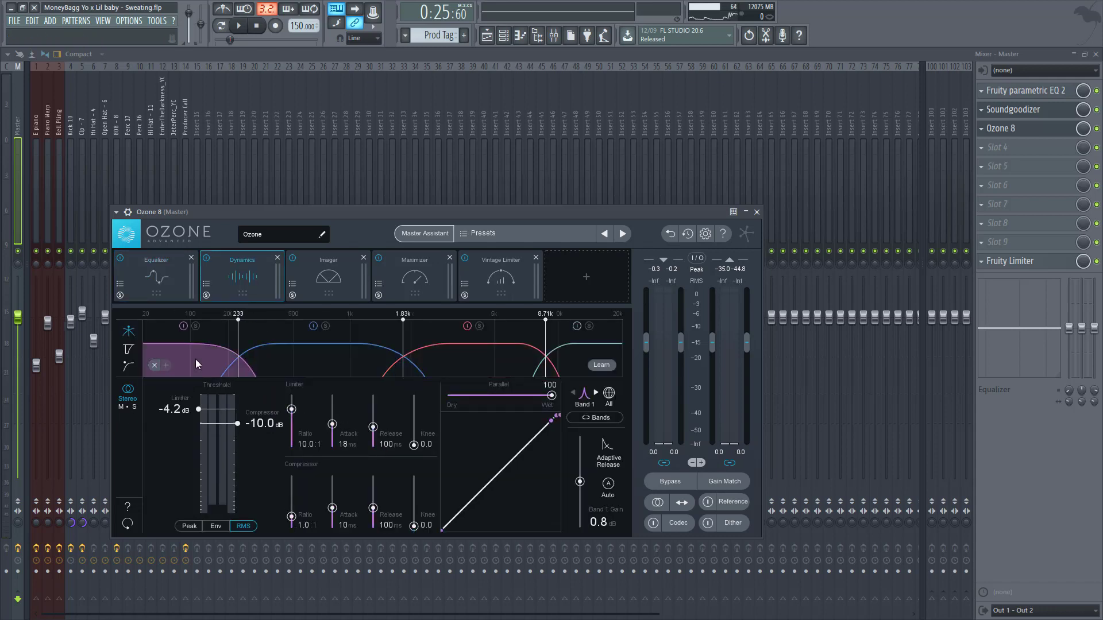
{"action": "left_click", "coordinate": [501, 367]}
{"action": "left_click", "coordinate": [566, 360]}
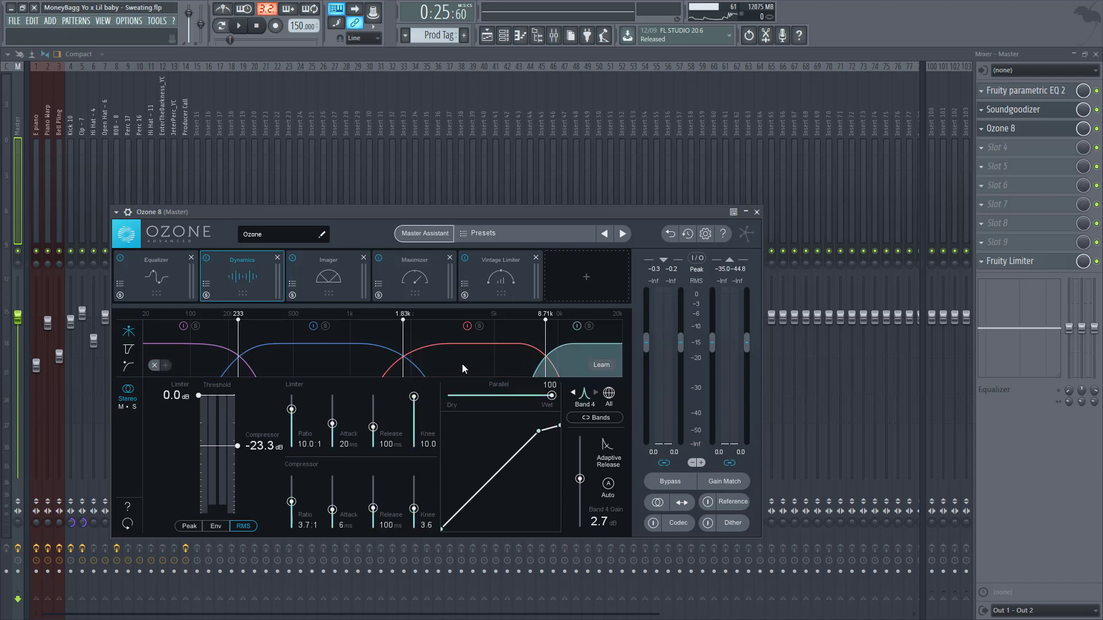
{"action": "left_click", "coordinate": [462, 364]}
{"action": "left_click", "coordinate": [242, 362]}
{"action": "key", "text": "space"}
{"action": "left_click", "coordinate": [201, 362]}
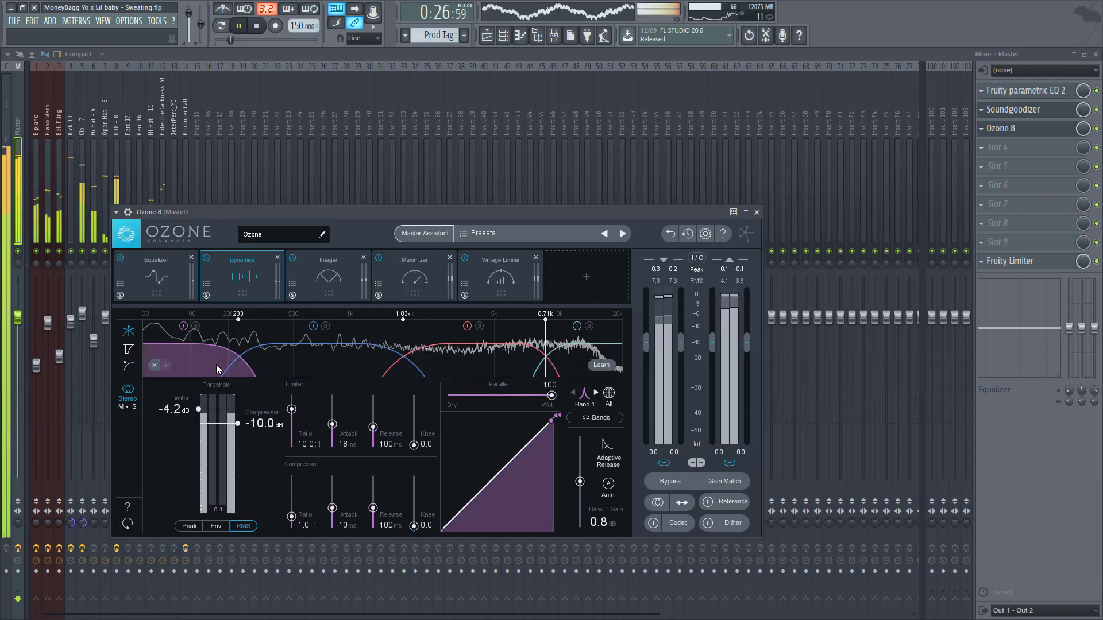
{"action": "key", "text": "space"}
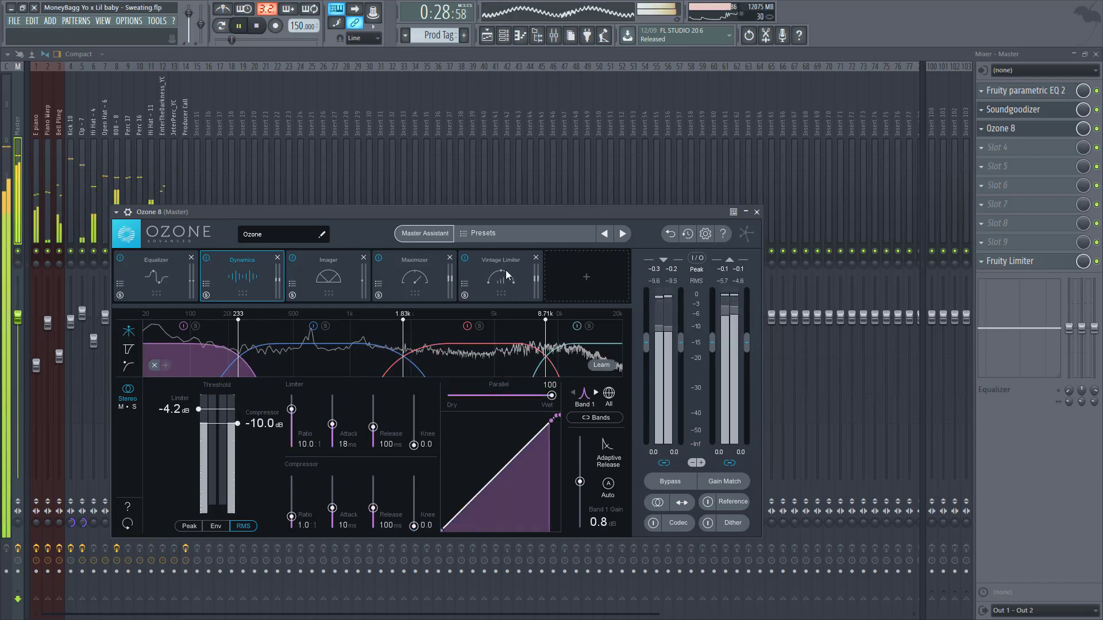
Step: Bypass the Vintage Limiter, Maximizer and Imager, then play and view all four Dynamics bands
{"action": "left_click", "coordinate": [467, 257]}
{"action": "left_click", "coordinate": [464, 258]}
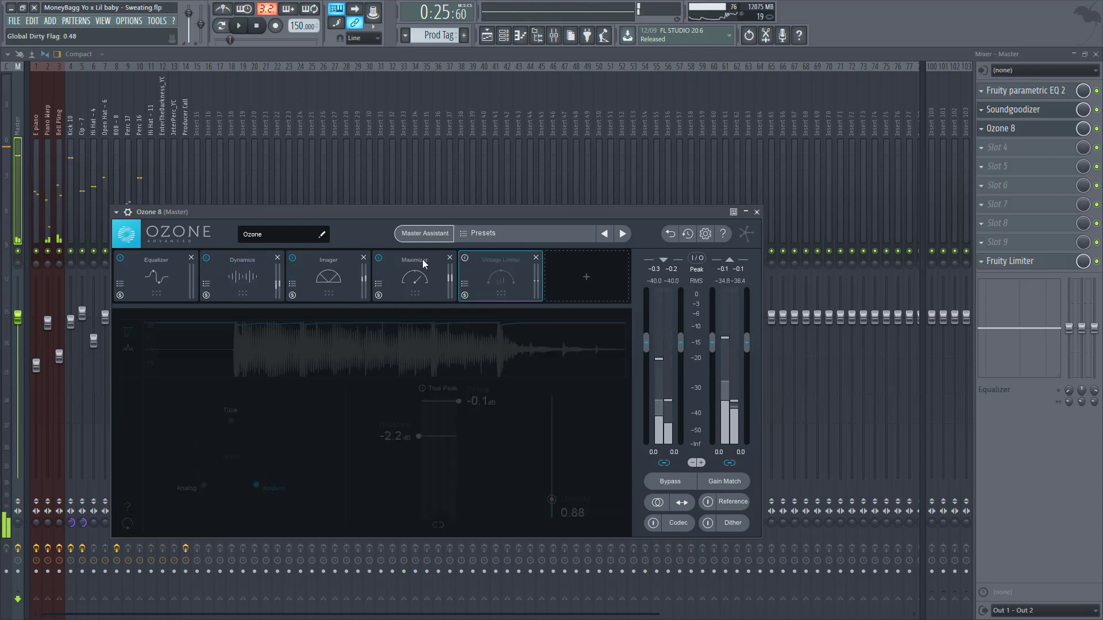
{"action": "left_click", "coordinate": [379, 257]}
{"action": "left_click", "coordinate": [292, 258]}
{"action": "left_click", "coordinate": [270, 295]}
{"action": "key", "text": "space"}
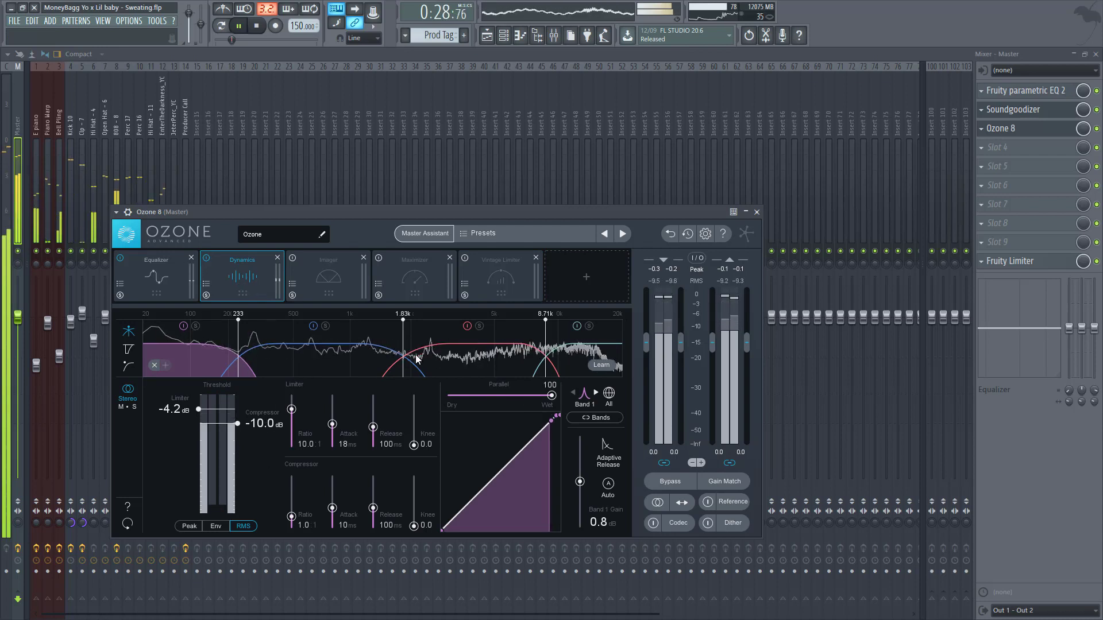
{"action": "key", "text": "space"}
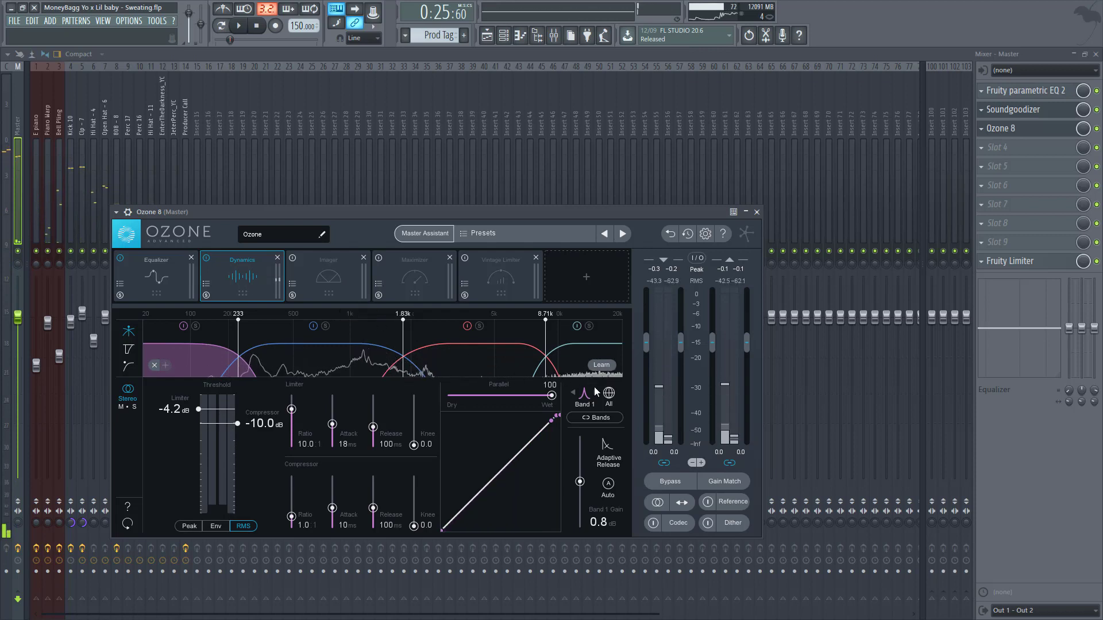
{"action": "left_click", "coordinate": [609, 394]}
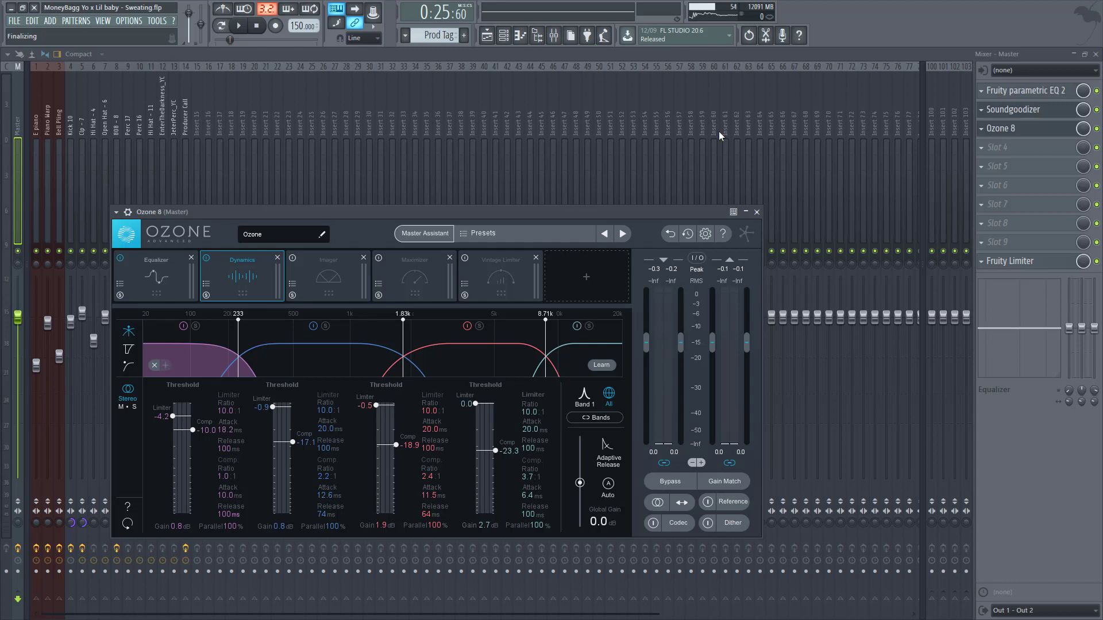
{"action": "left_click", "coordinate": [34, 115]}
{"action": "left_click", "coordinate": [71, 114]}
{"action": "left_click", "coordinate": [163, 112]}
{"action": "left_click", "coordinate": [174, 98]}
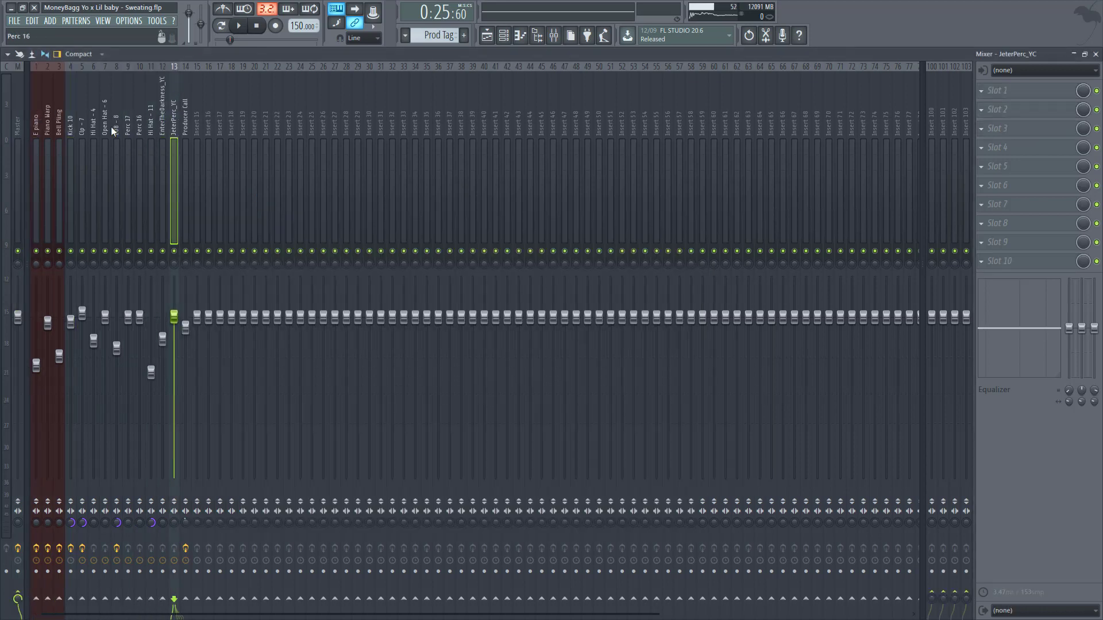
{"action": "left_click", "coordinate": [18, 115]}
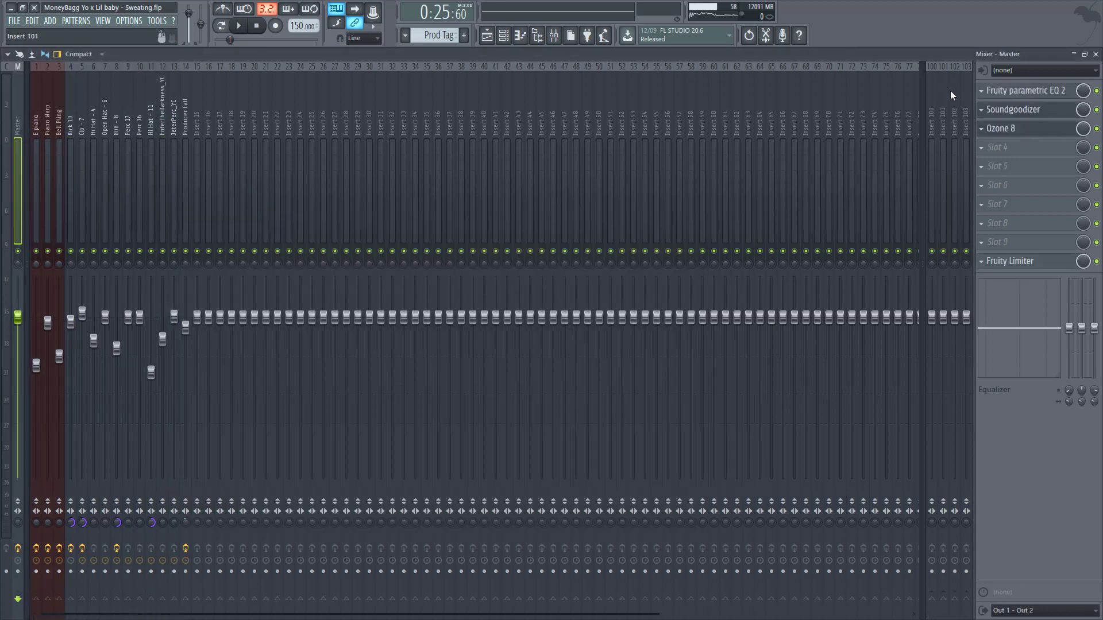
{"action": "left_click", "coordinate": [1009, 112]}
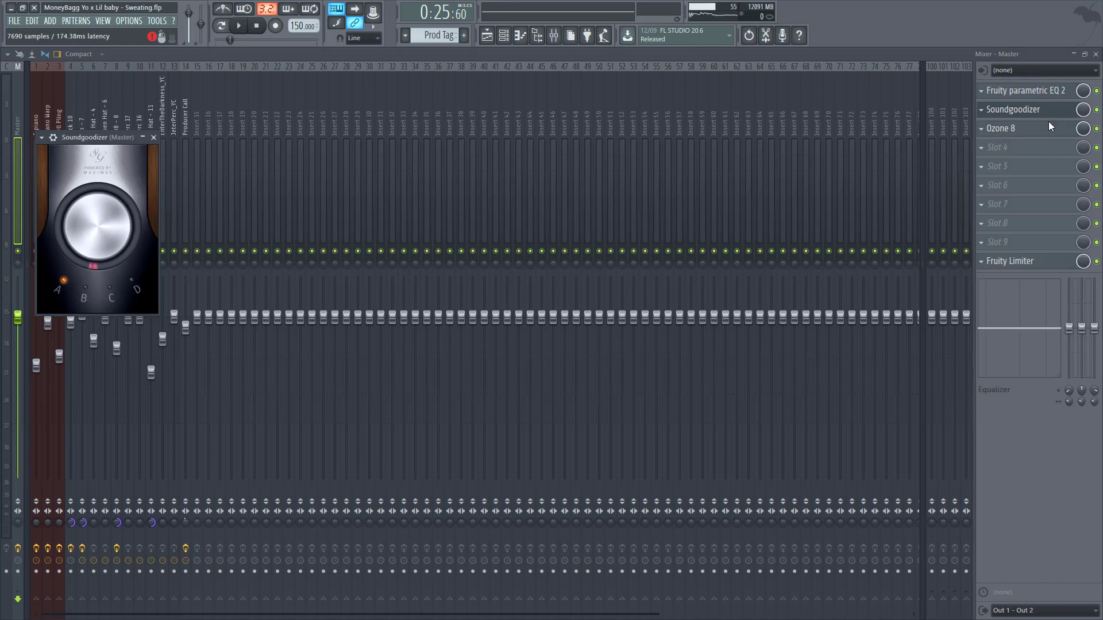
{"action": "left_click", "coordinate": [1046, 126]}
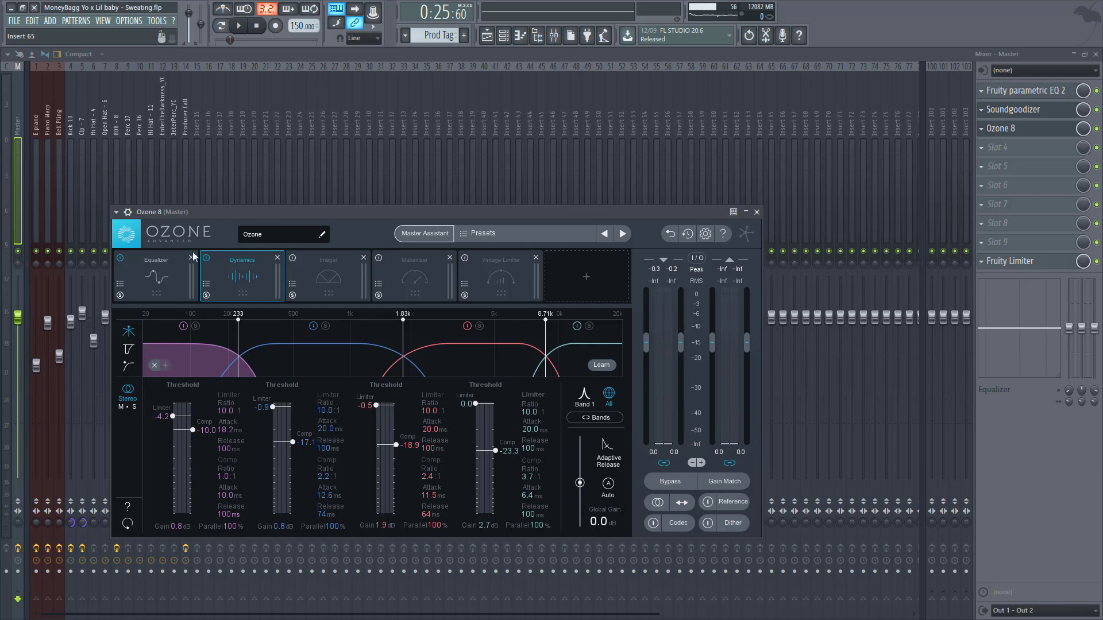
Step: Play the beat twice, then show Ozone 8's Imager with band widths -57.0, 50.6, 24.1, -35.4
{"action": "key", "text": "space"}
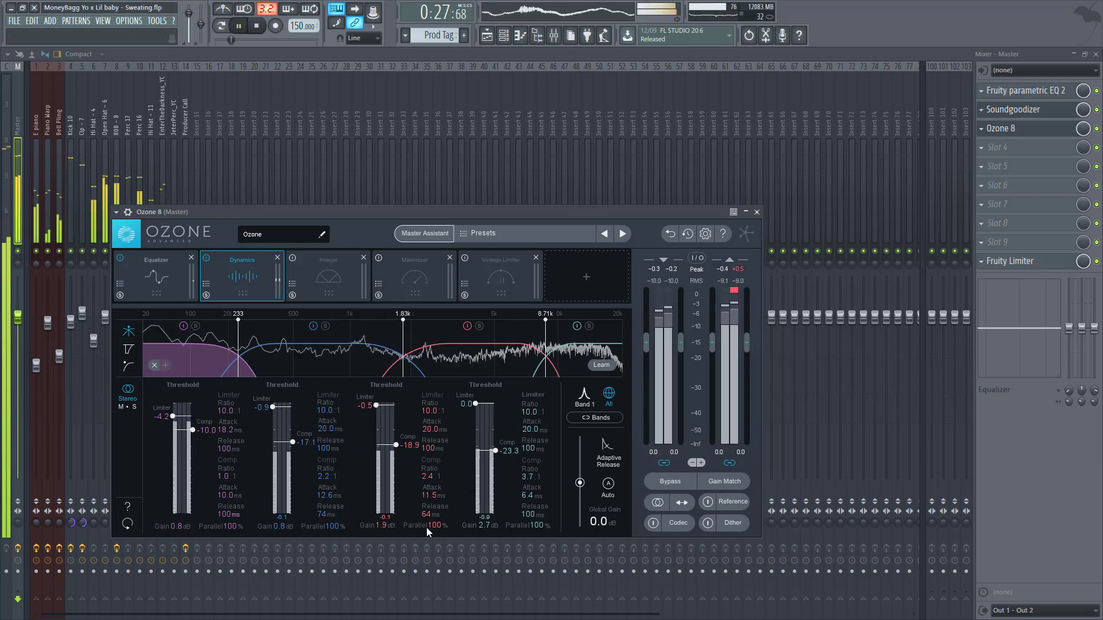
{"action": "key", "text": "space"}
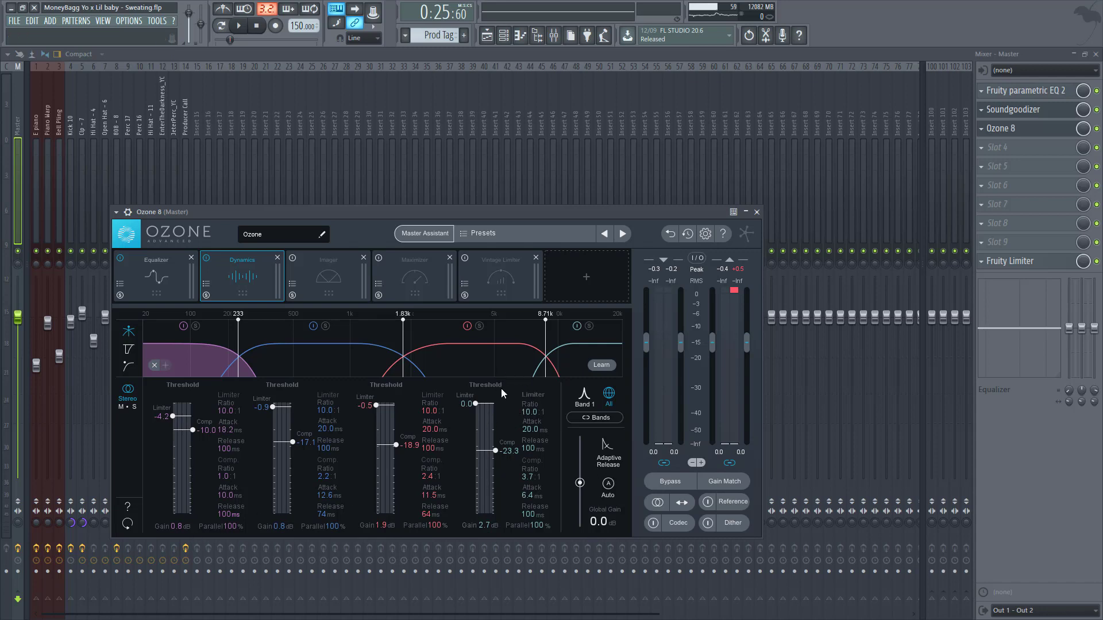
{"action": "key", "text": "space"}
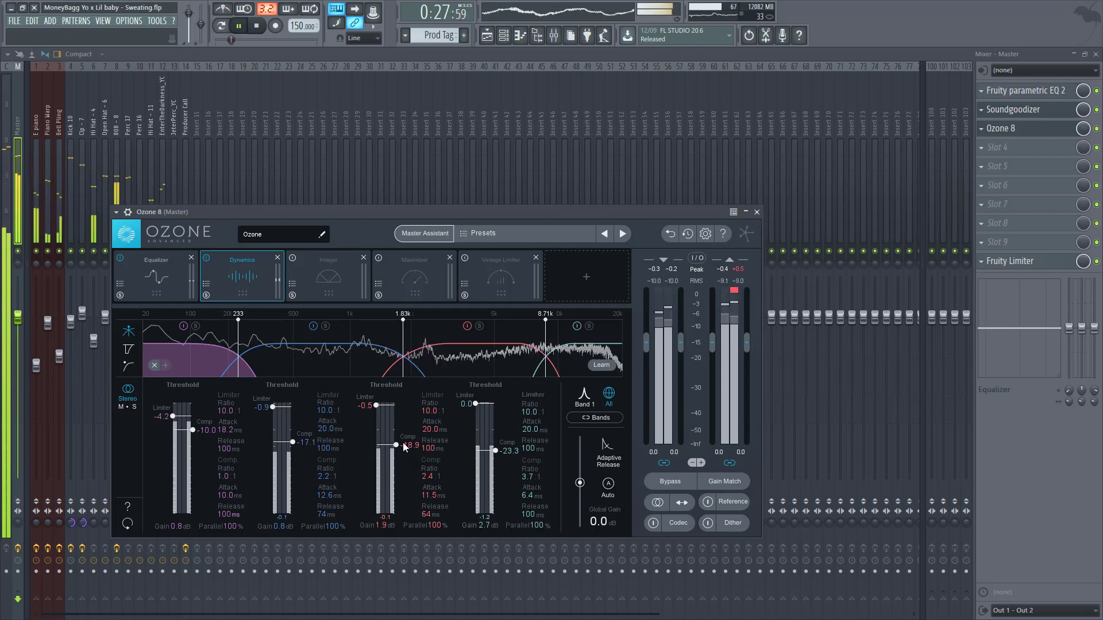
{"action": "key", "text": "space"}
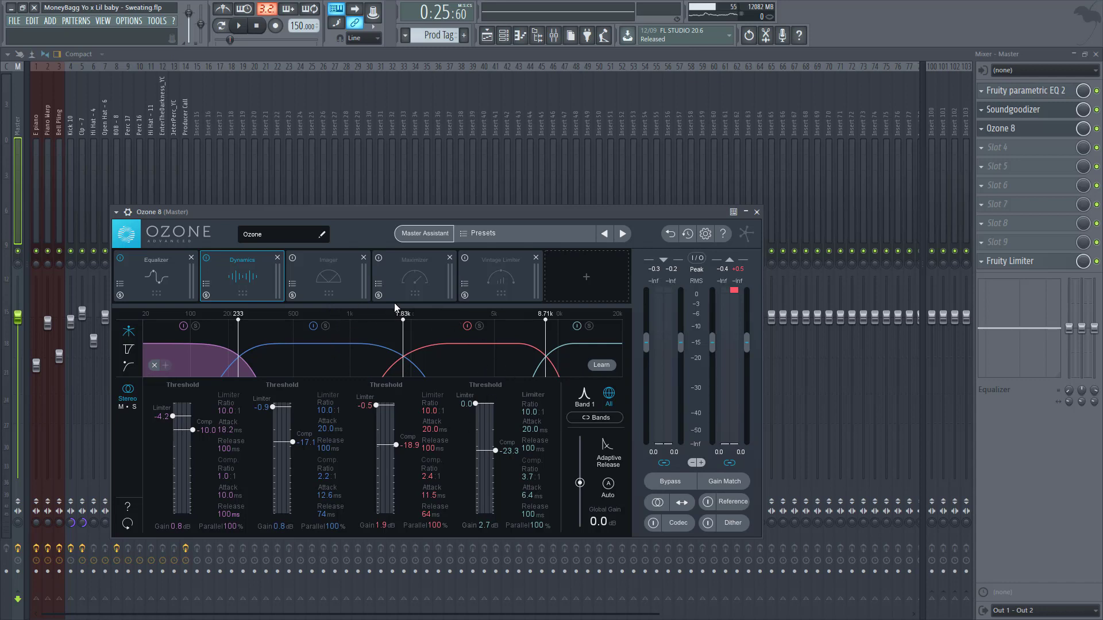
{"action": "left_click", "coordinate": [332, 283]}
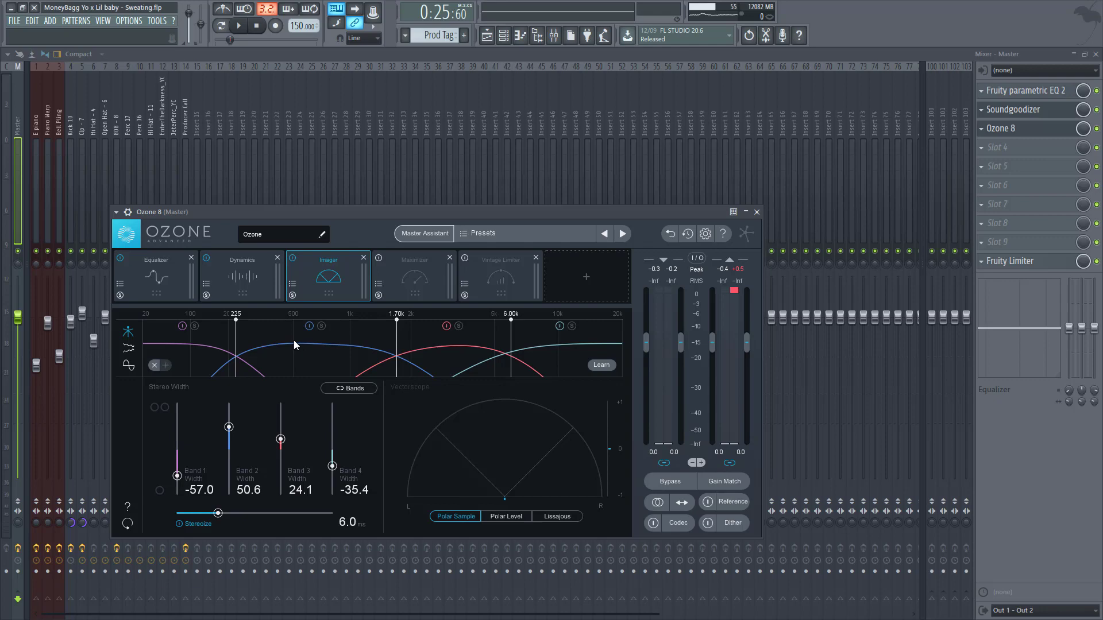
{"action": "key", "text": "space"}
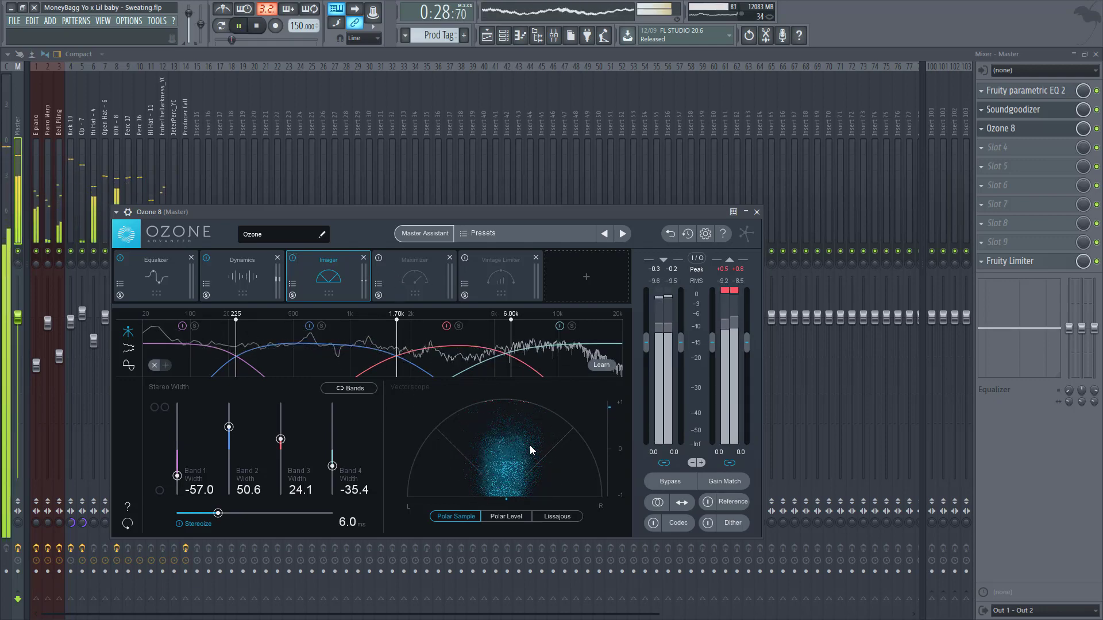
{"action": "key", "text": "space"}
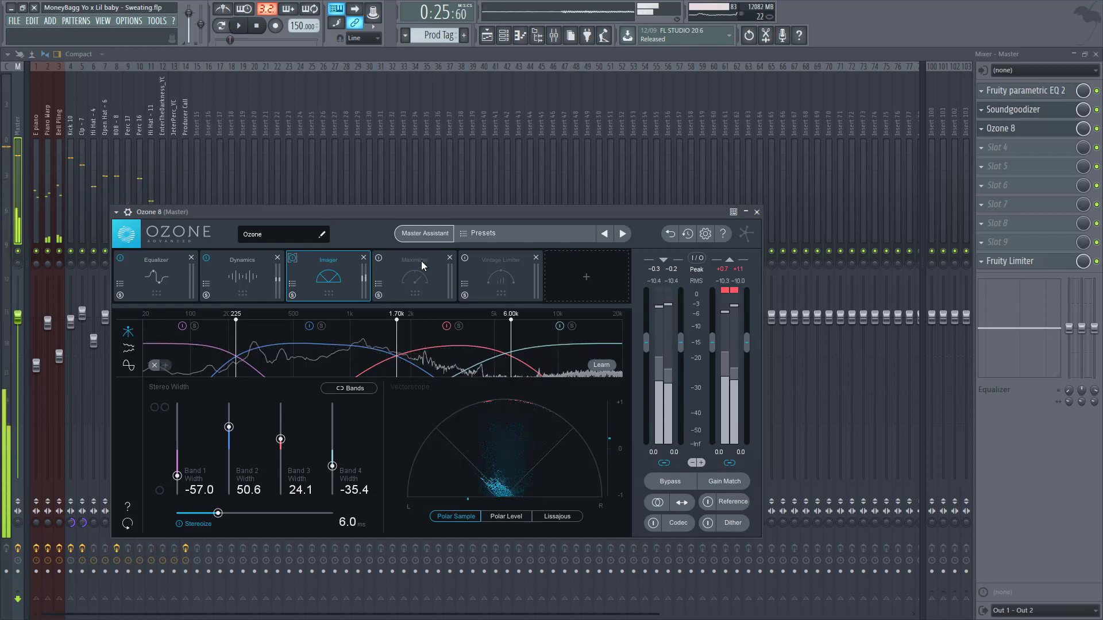
Step: With the beat playing, enable Ozone 8's Vintage Limiter and set its threshold to -2.2 dB
{"action": "left_click", "coordinate": [392, 261]}
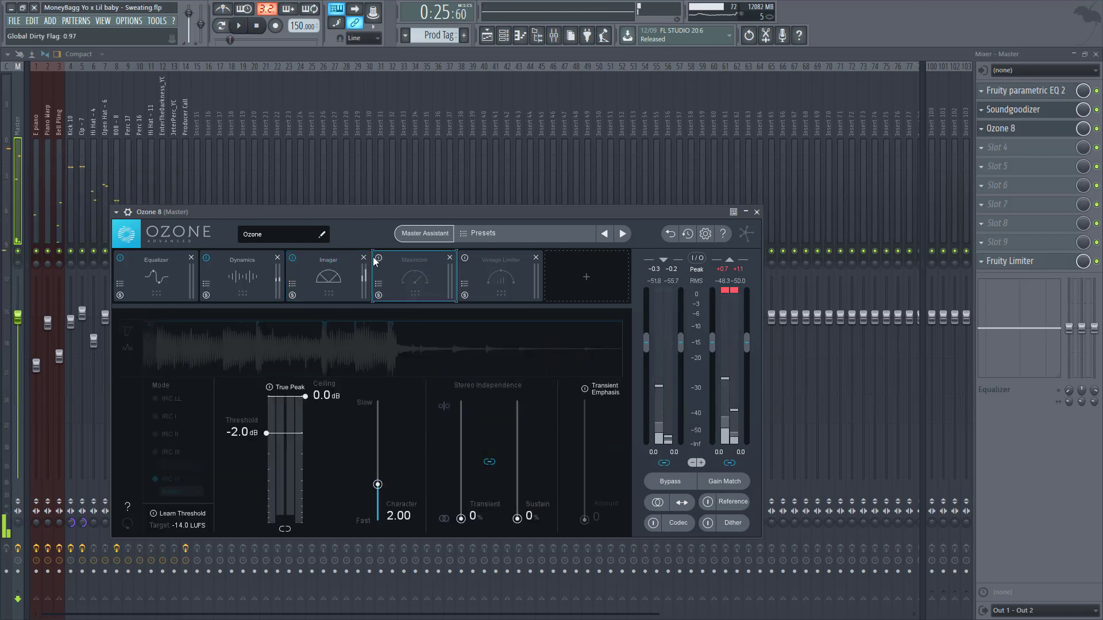
{"action": "key", "text": "space"}
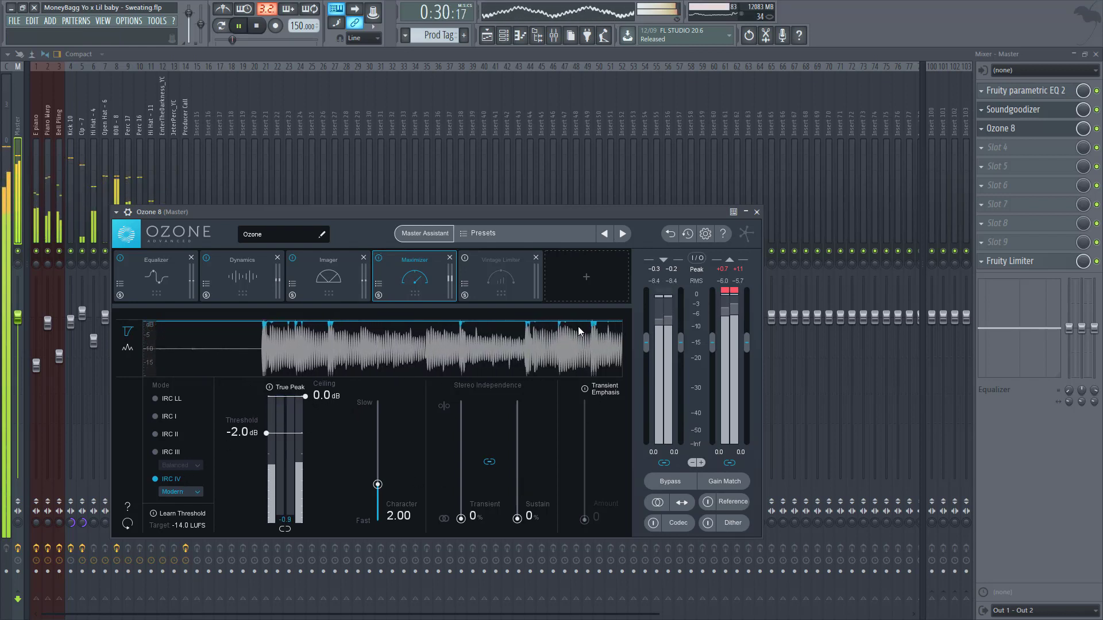
{"action": "left_click", "coordinate": [491, 274]}
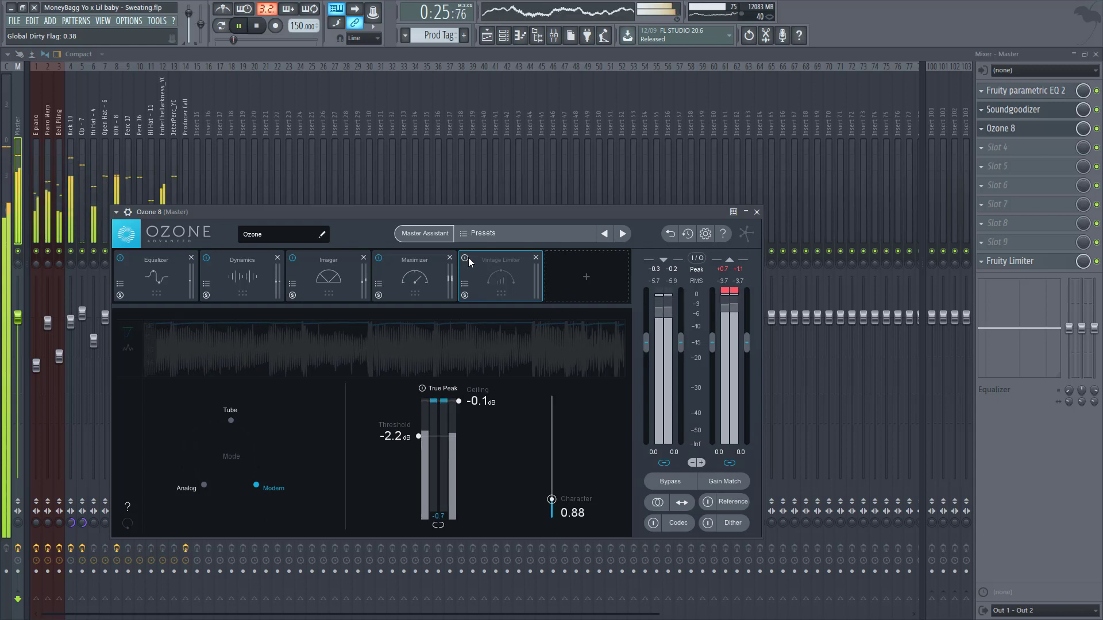
{"action": "left_click", "coordinate": [465, 259]}
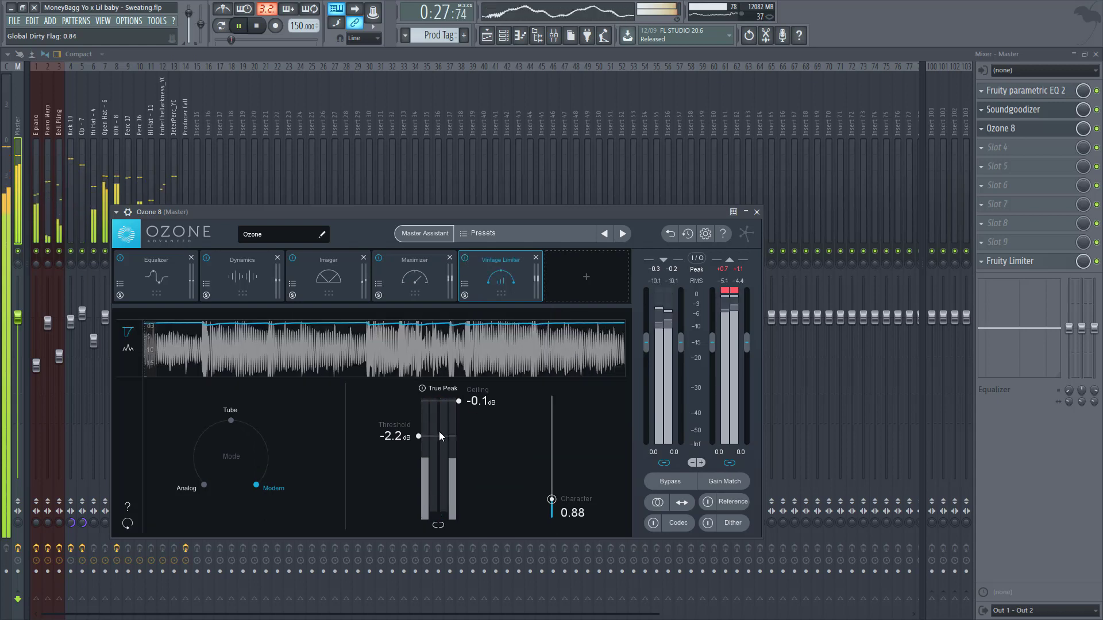
{"action": "left_click_drag", "start_coordinate": [439, 432], "coordinate": [442, 435]}
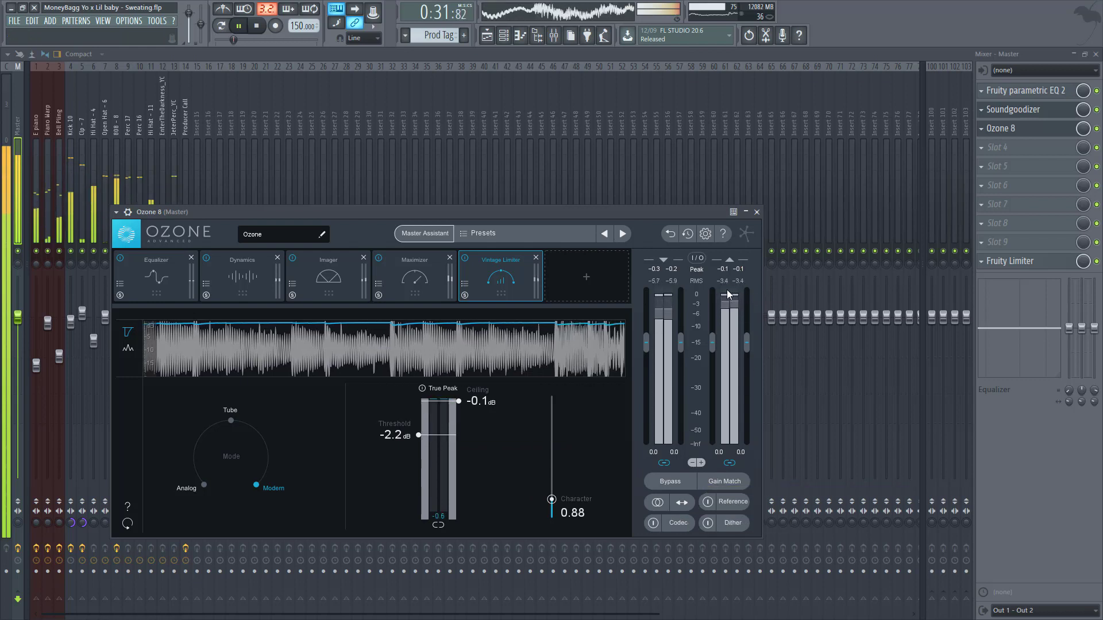
{"action": "key", "text": "space"}
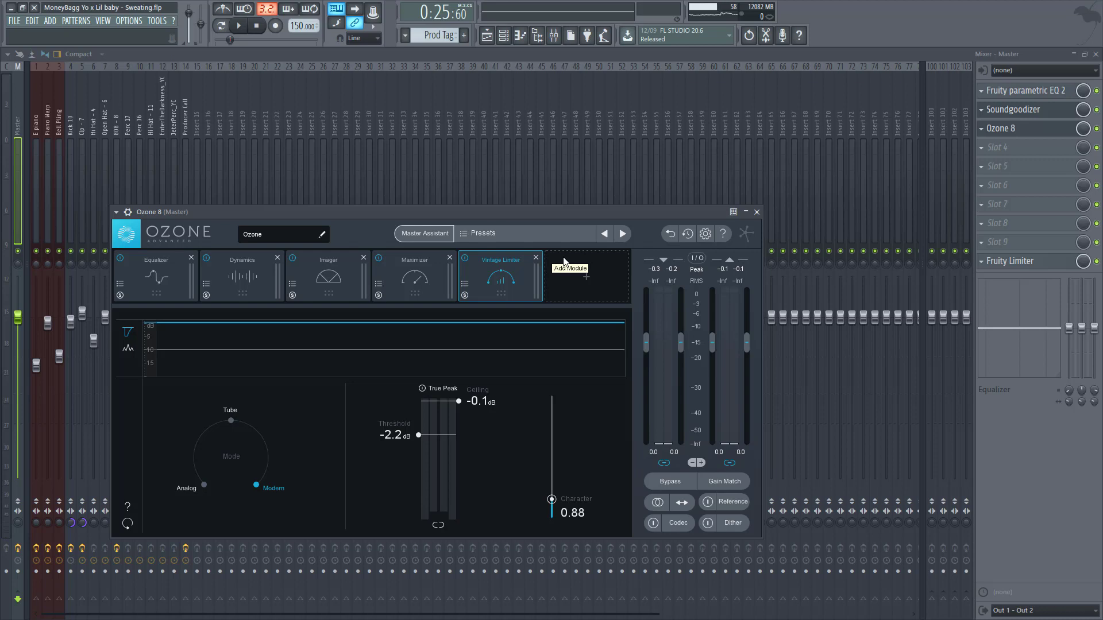
Step: Close Ozone 8 and the mixer, then zoom out on the Swoosh 2 playlist
{"action": "left_click", "coordinate": [757, 212]}
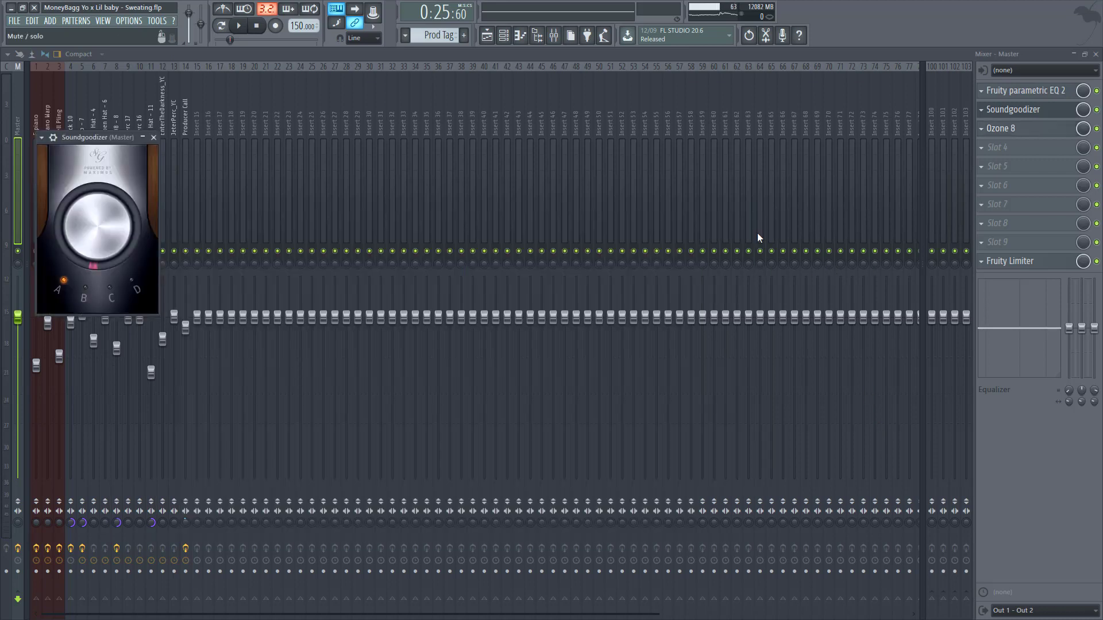
{"action": "left_click", "coordinate": [1097, 54]}
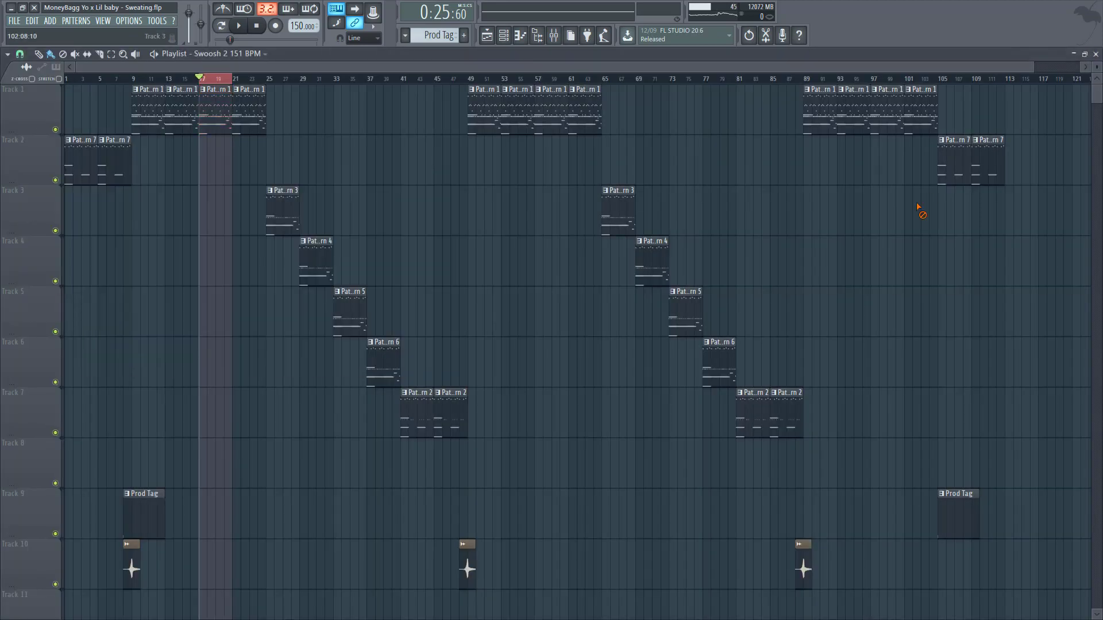
{"action": "scroll", "coordinate": [918, 206], "scroll_direction": "down", "scroll_amount": 2}
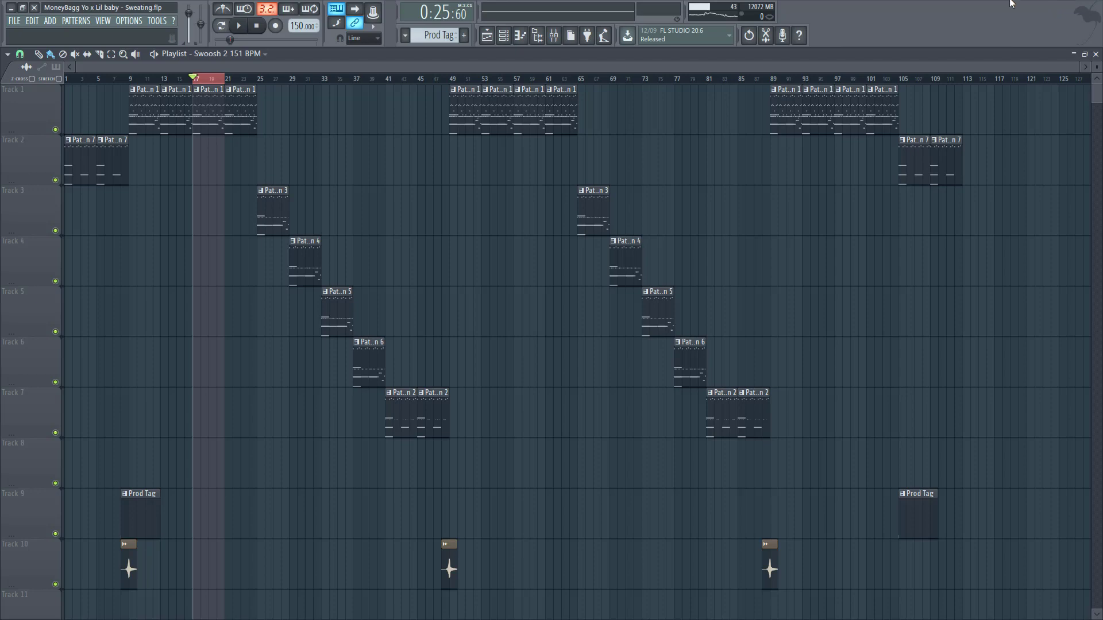
Step: Select all playlist clips, then deselect them to keep the bar 1–112 time selection
{"action": "key", "text": "ctrl+a"}
{"action": "left_click", "coordinate": [746, 243]}
{"action": "scroll", "coordinate": [792, 207], "scroll_direction": "down", "scroll_amount": 5}
{"action": "scroll", "coordinate": [798, 202], "scroll_direction": "up", "scroll_amount": 5}
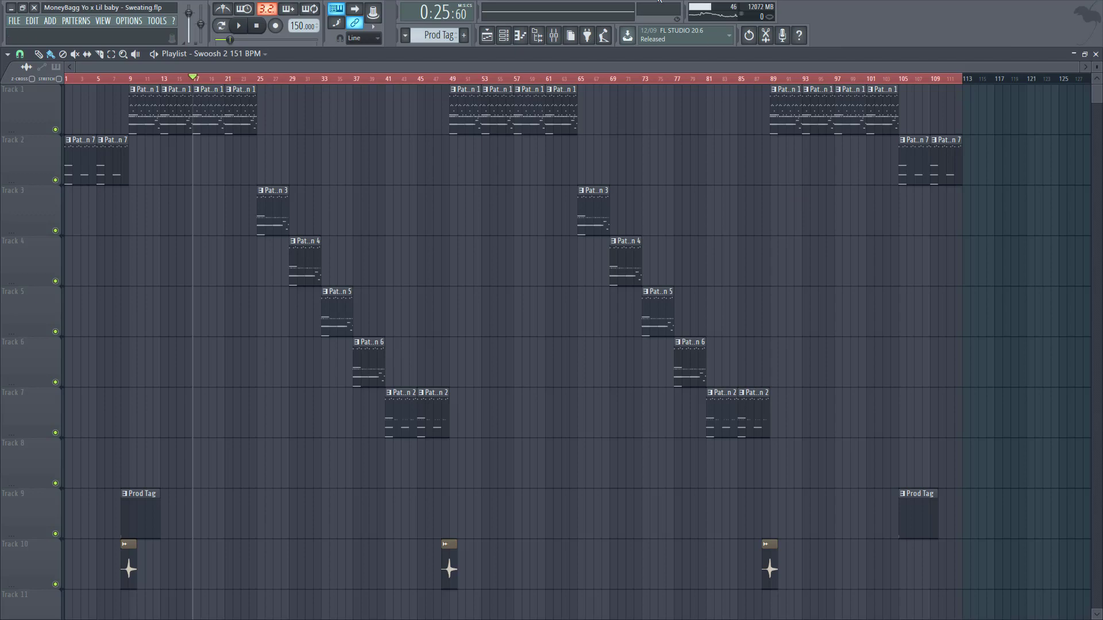
Step: Reopen the mixer, close the Ozone 8 and Soundgoodizer windows, and select the Bell Pling channel
{"action": "left_click", "coordinate": [553, 35]}
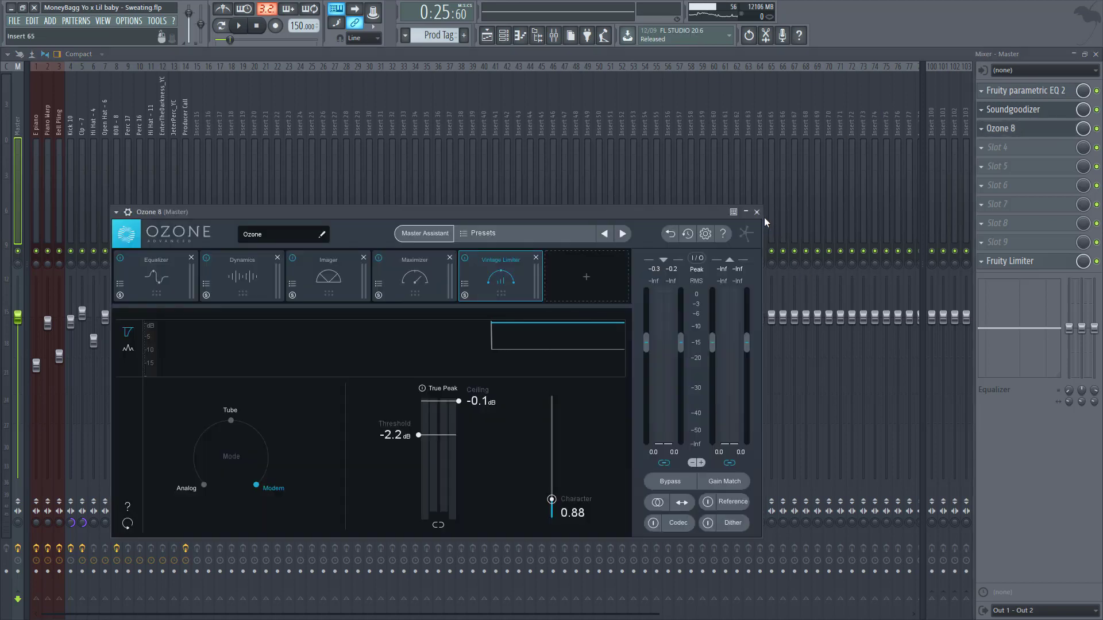
{"action": "left_click", "coordinate": [757, 212]}
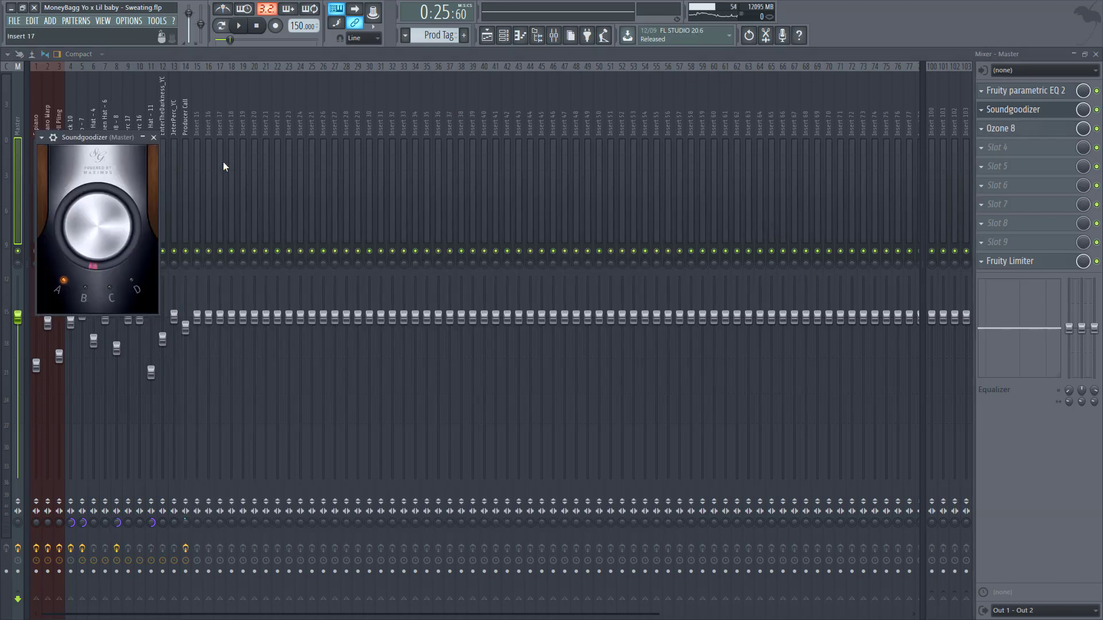
{"action": "left_click", "coordinate": [154, 137]}
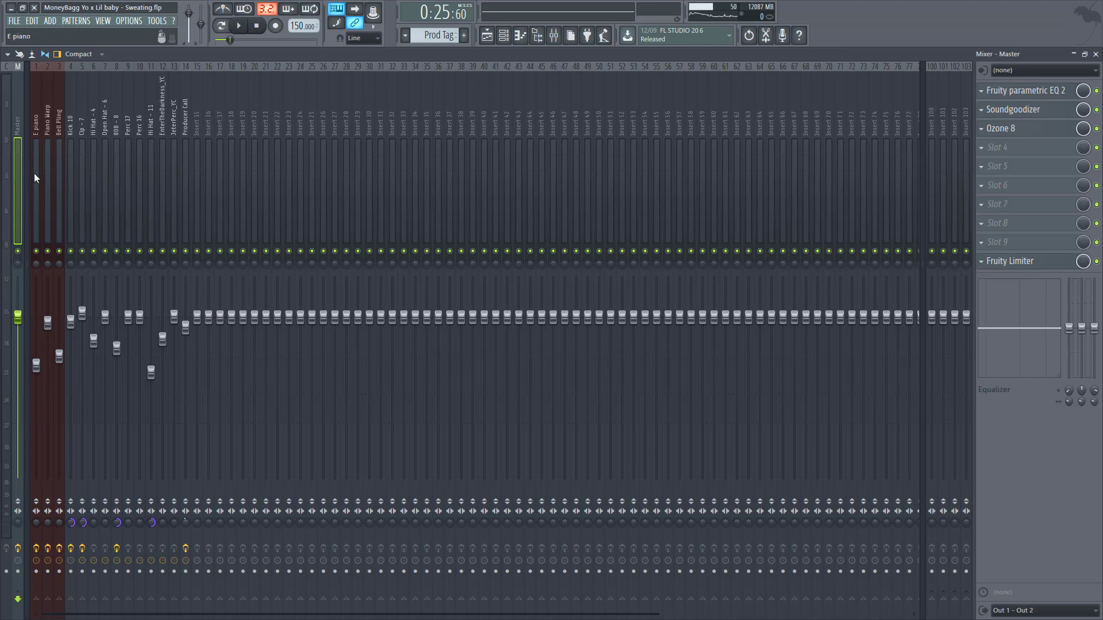
{"action": "left_click", "coordinate": [60, 139]}
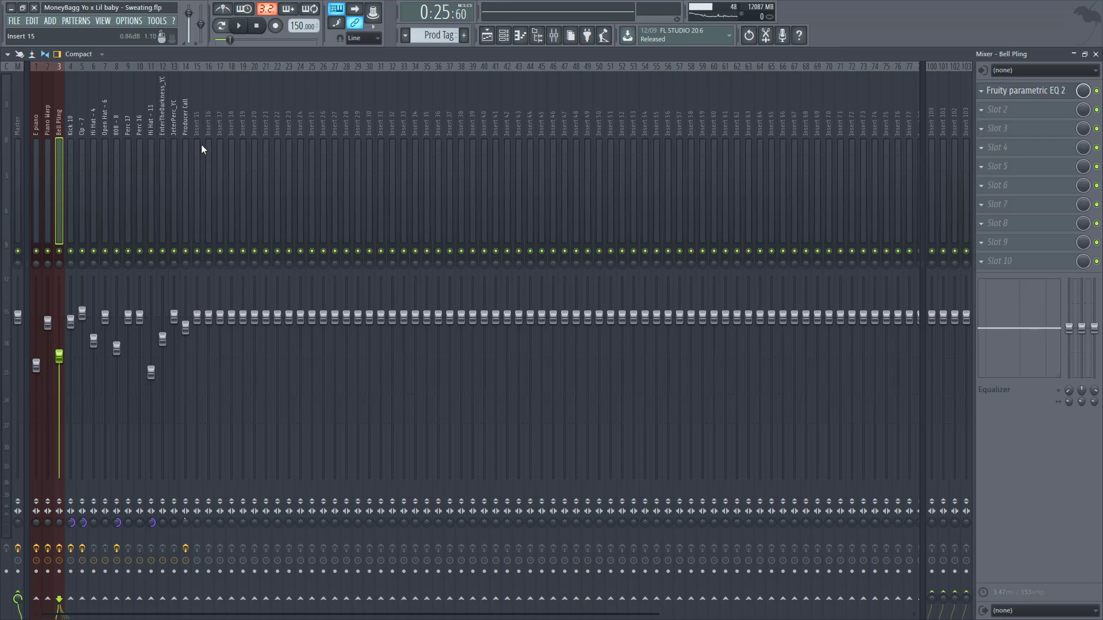
{"action": "key", "text": "F5"}
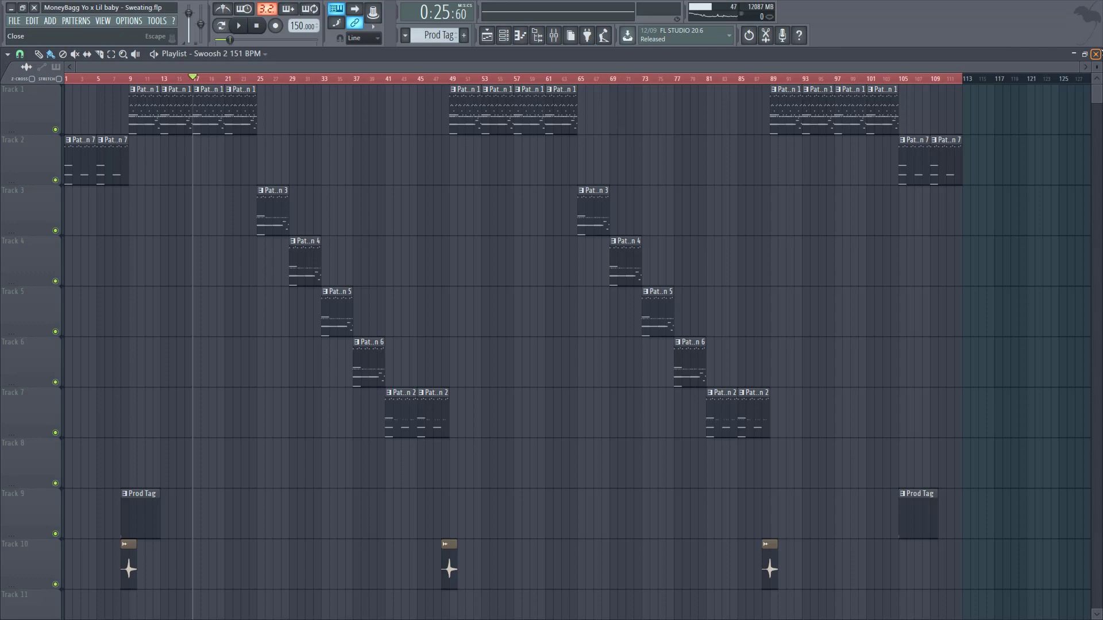